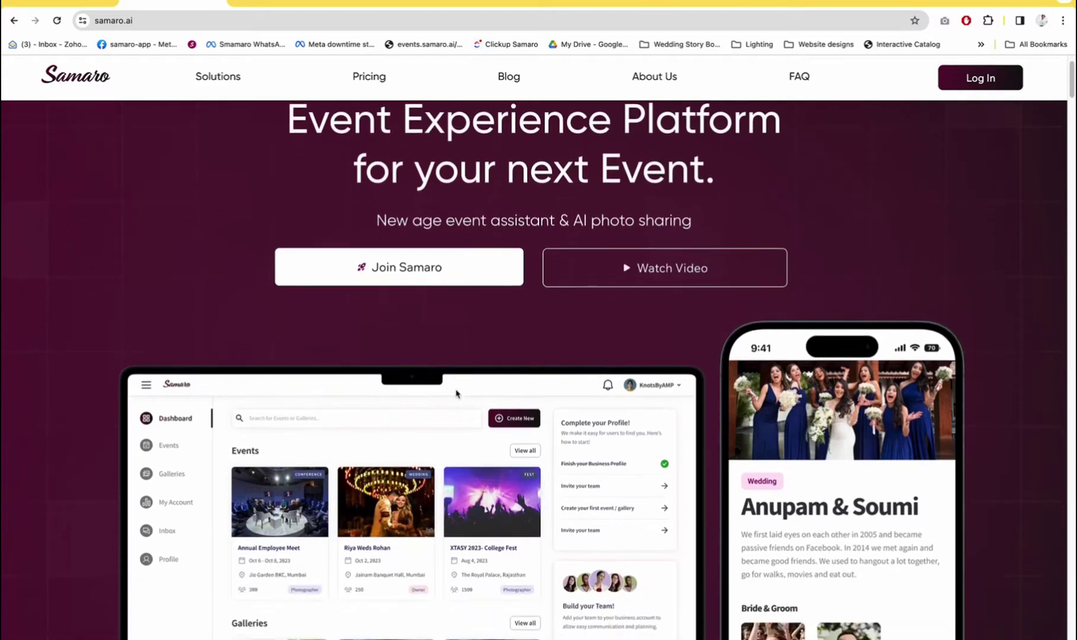
# Choose a Business account on Get Started, try Google sign-up, then back out
pyautogui.scroll(-6, 457, 394)
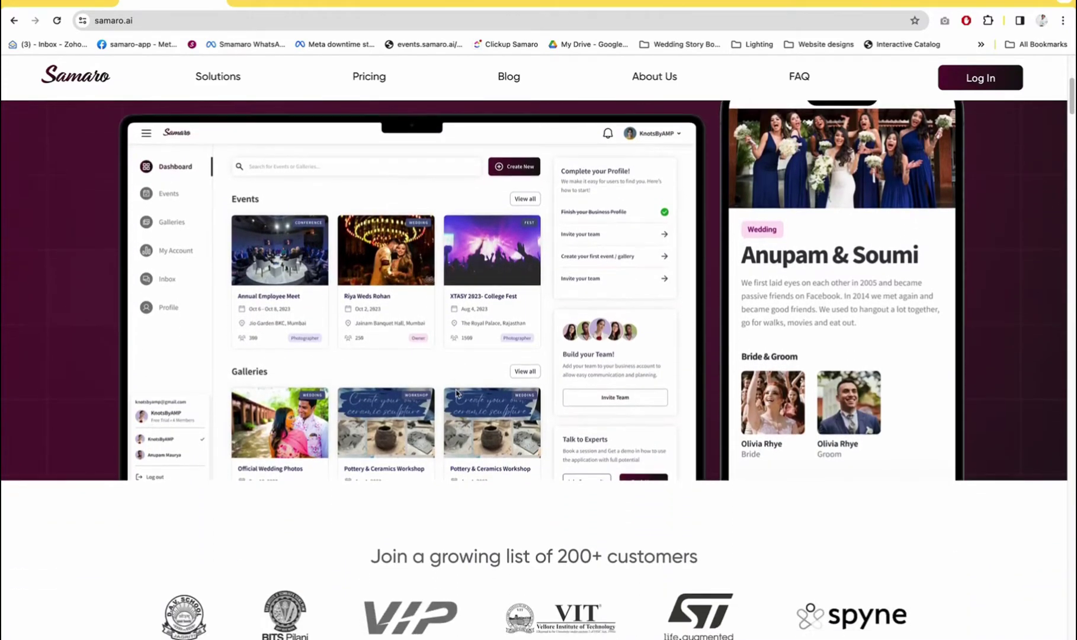
pyautogui.scroll(-4, 457, 394)
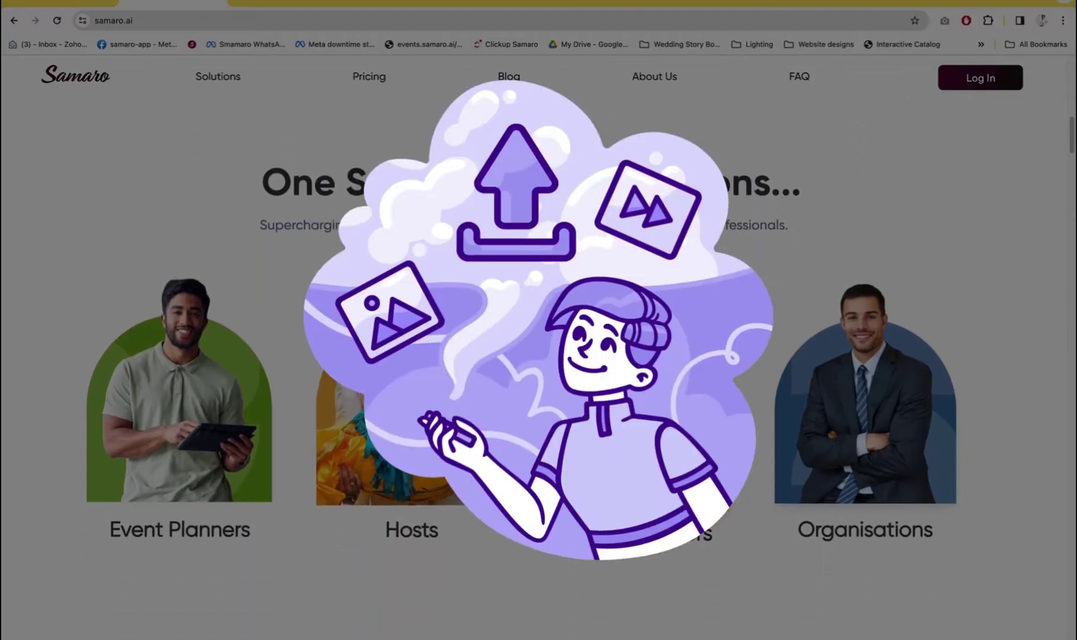
pyautogui.scroll(-2, 857, 438)
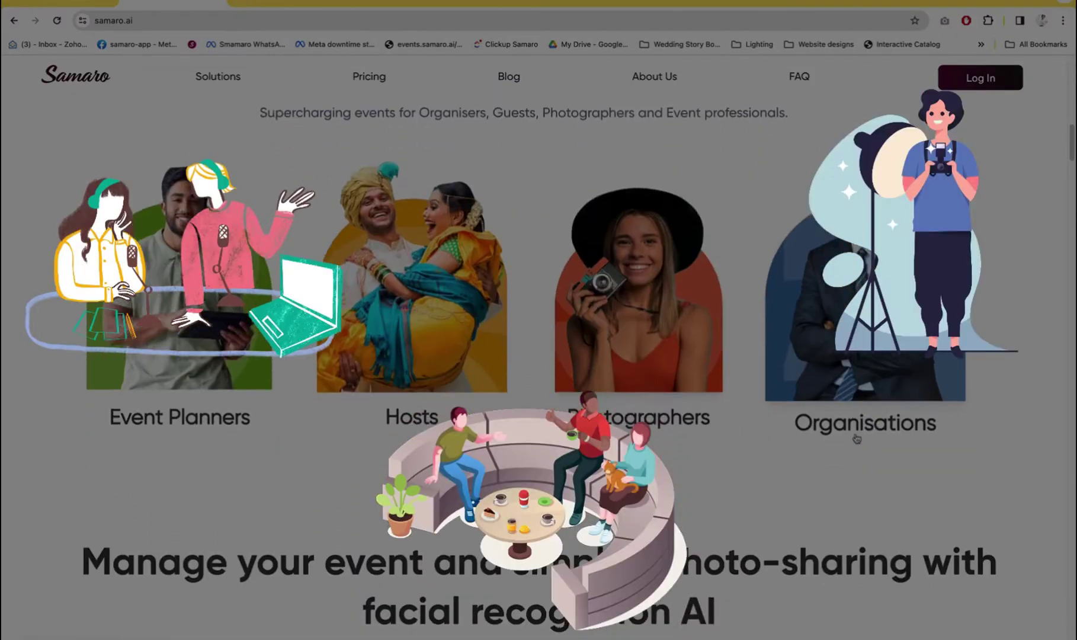
pyautogui.scroll(-8, 856, 438)
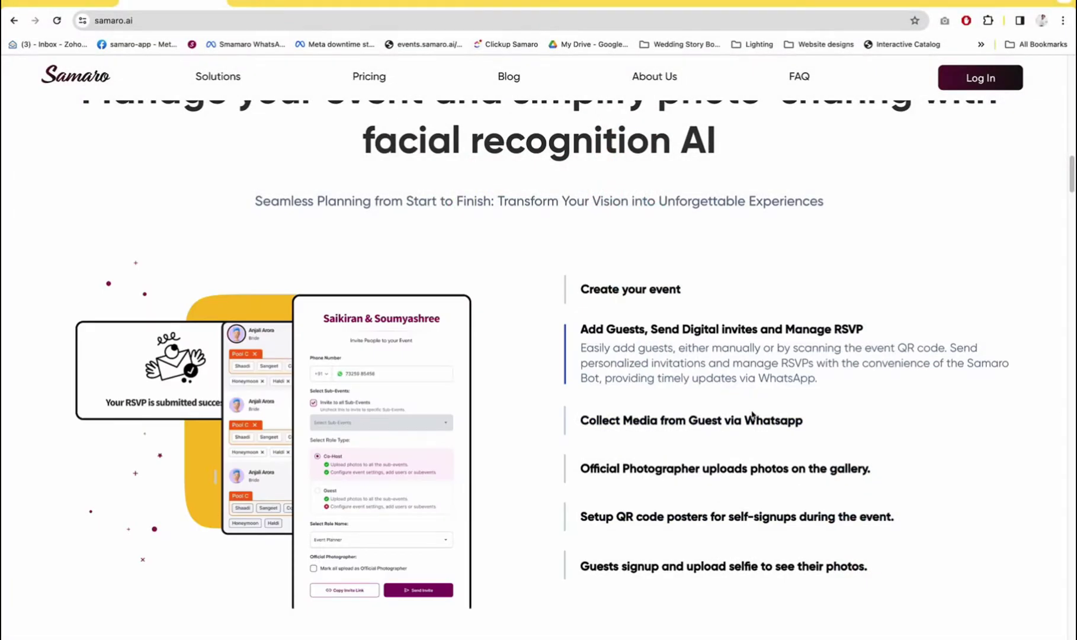
pyautogui.moveTo(753, 423)
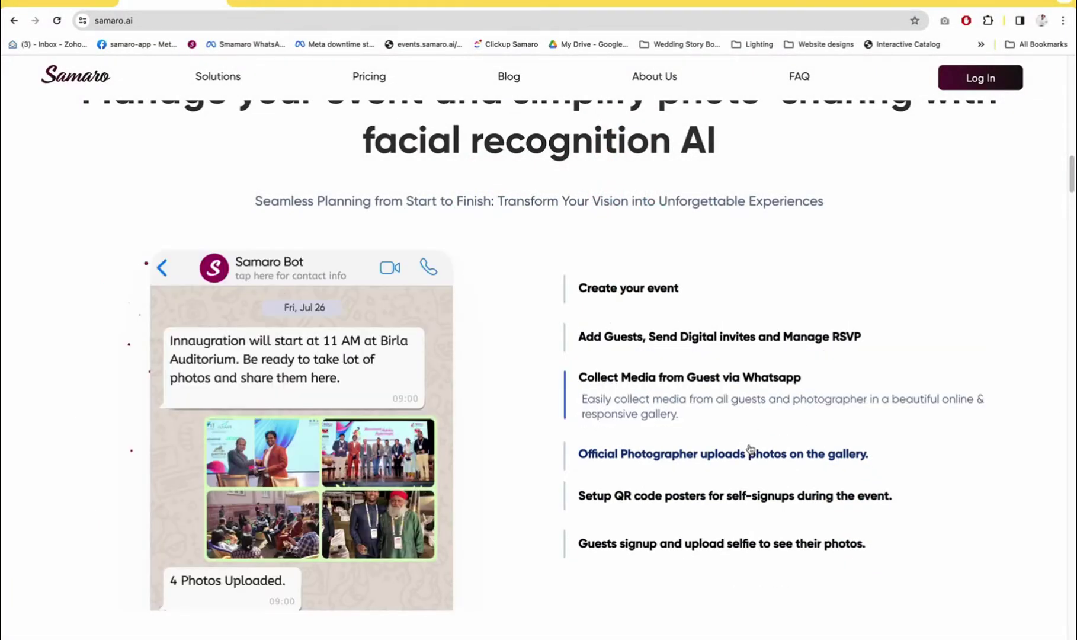
pyautogui.moveTo(749, 450)
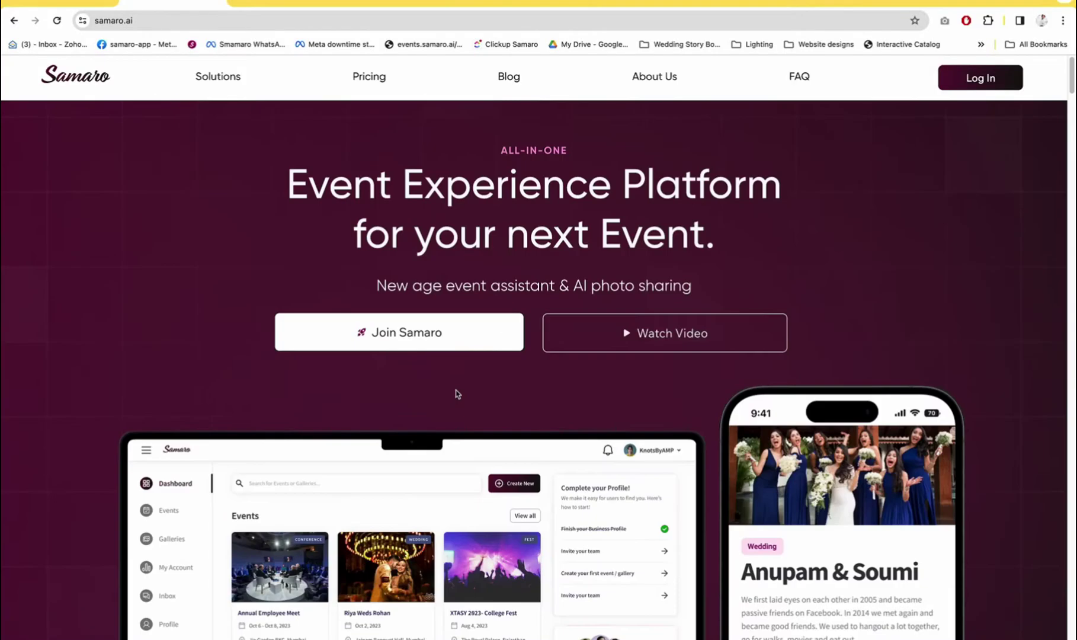
pyautogui.scroll(-3, 457, 393)
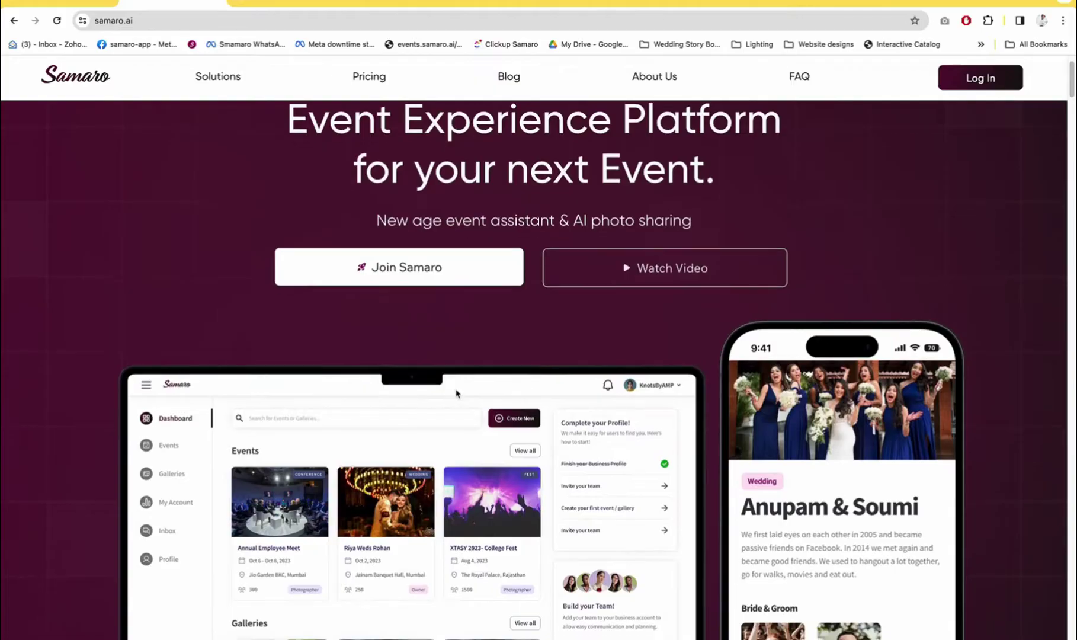
pyautogui.scroll(-5, 456, 392)
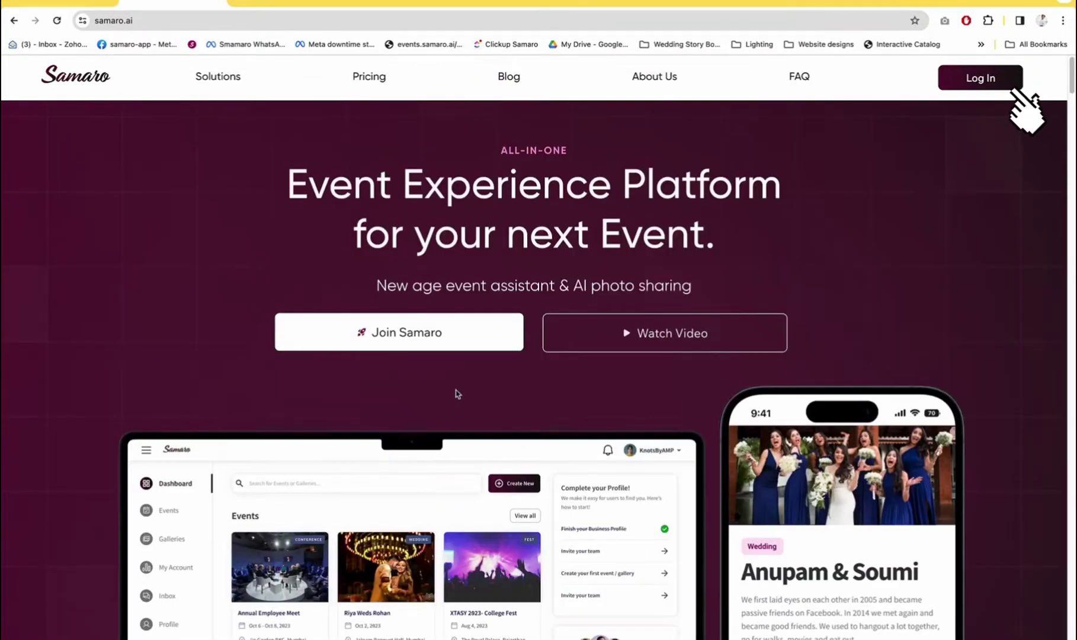
pyautogui.scroll(-2, 457, 393)
pyautogui.scroll(-2, 456, 394)
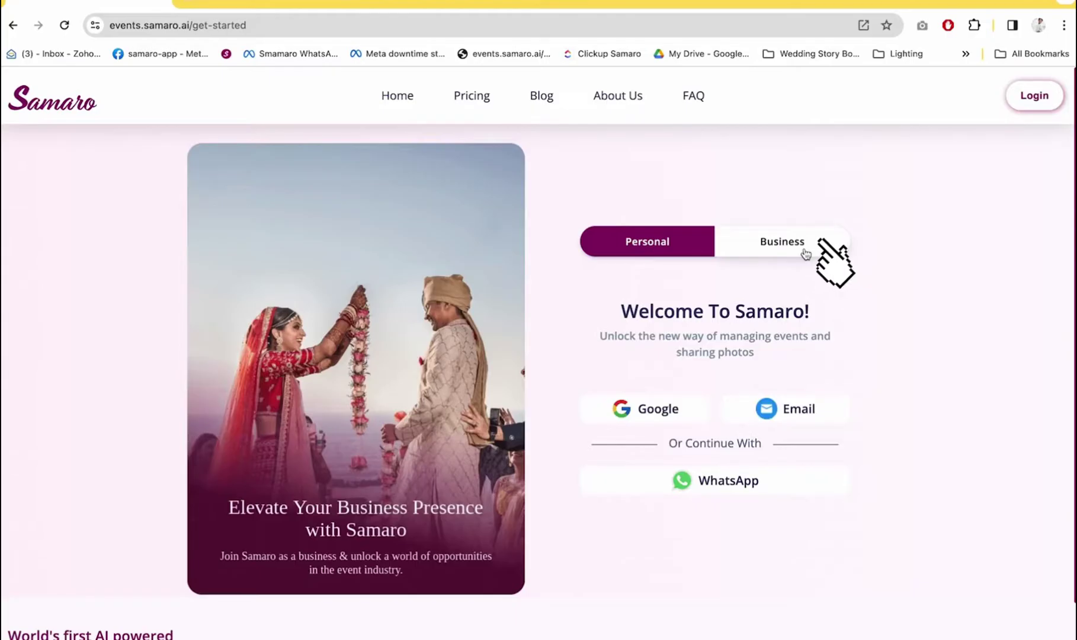
pyautogui.click(806, 253)
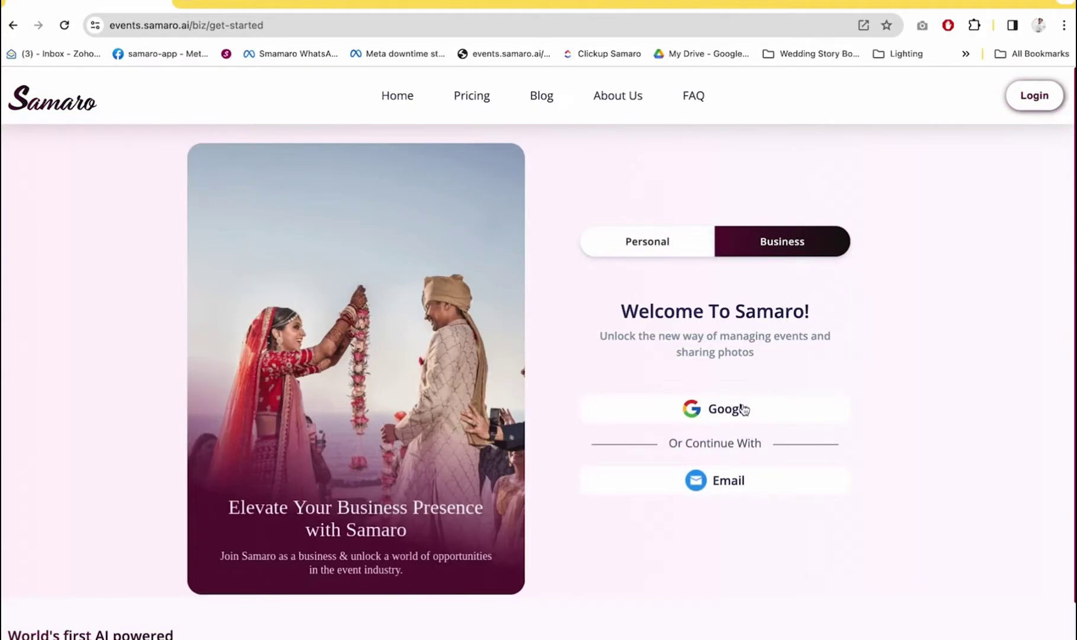
pyautogui.click(744, 409)
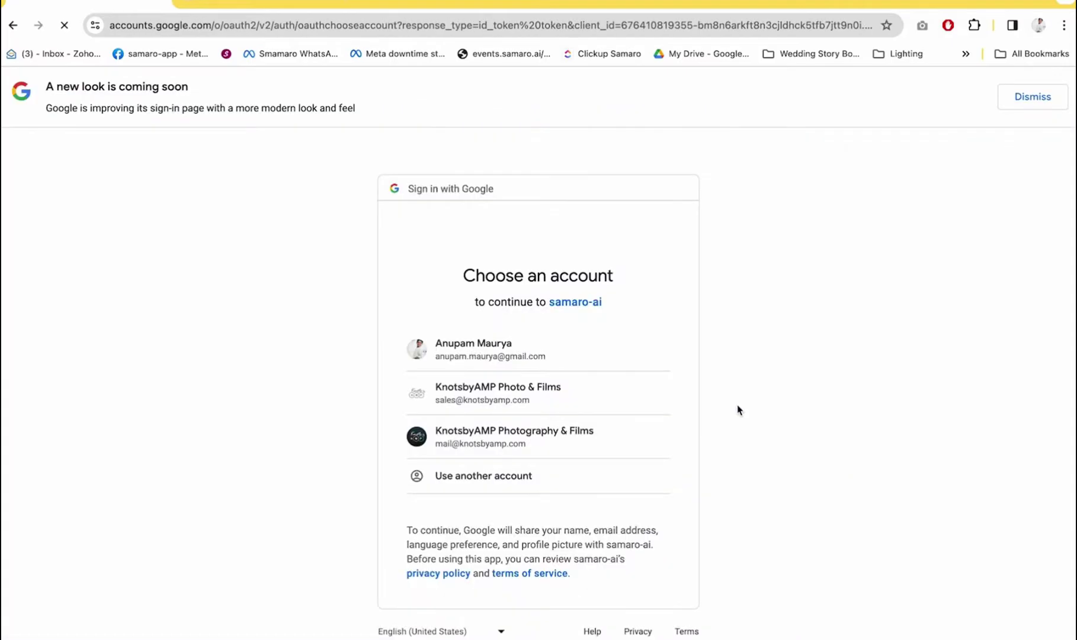
pyautogui.hotkey('alt', 'Left')
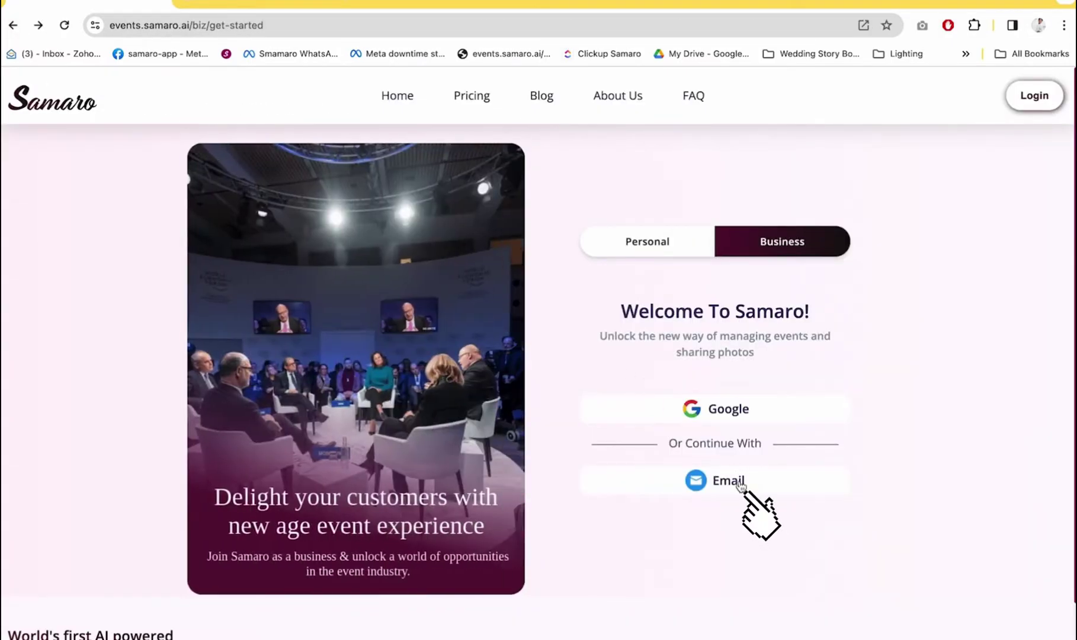
# Continue with email, enter the owner's e-mail address and request the one-time code
pyautogui.click(739, 481)
pyautogui.click(673, 403)
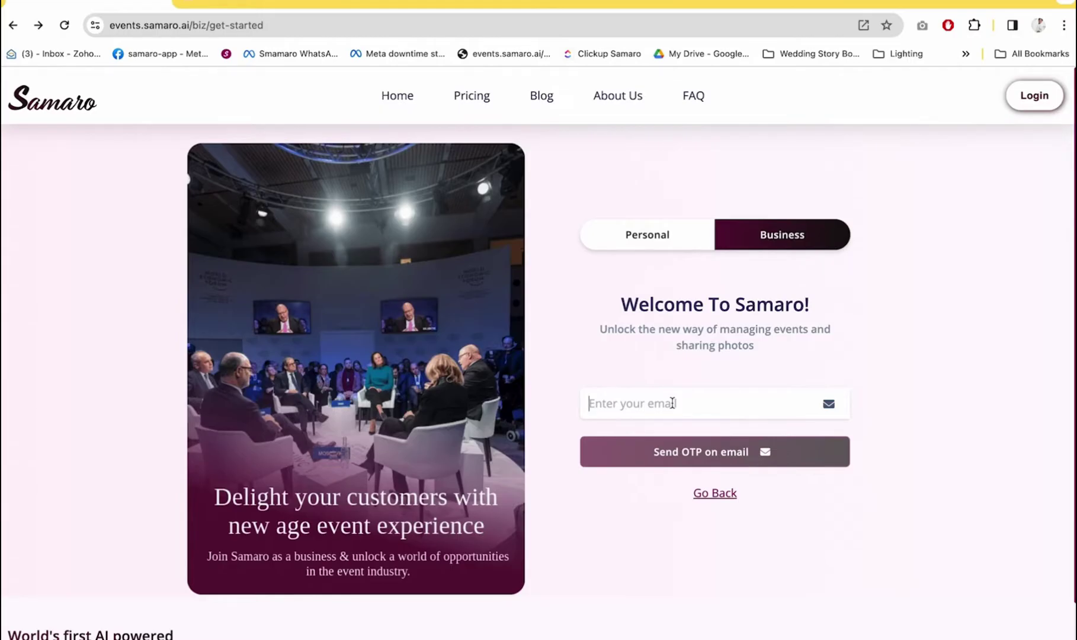
pyautogui.click(800, 453)
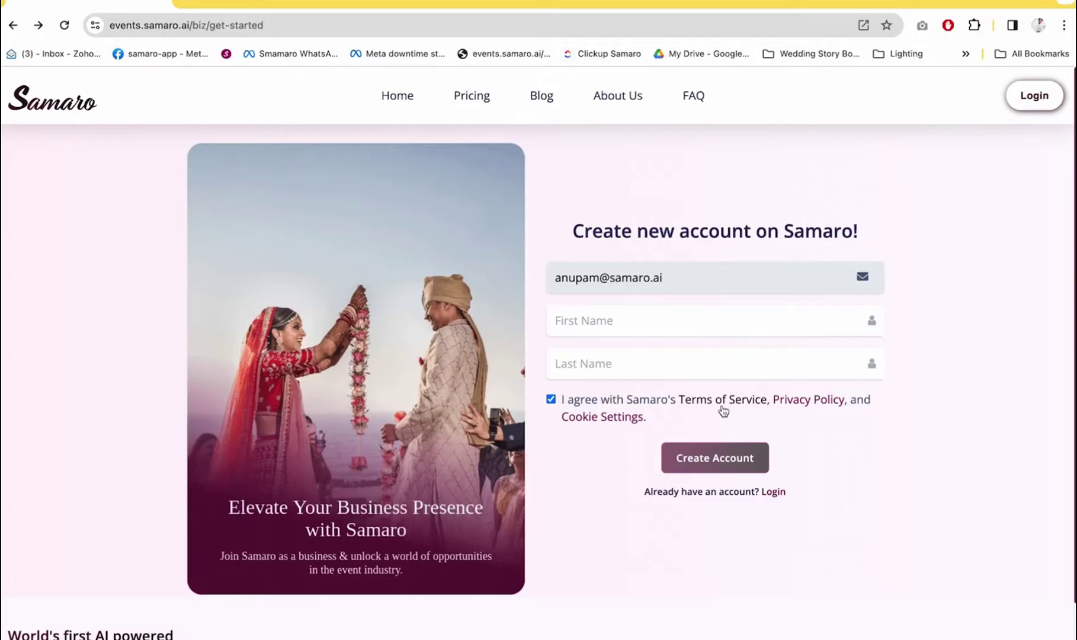
# Fill in the owner's first and last name and create the account
pyautogui.click(660, 335)
pyautogui.press('Tab')
pyautogui.click(715, 458)
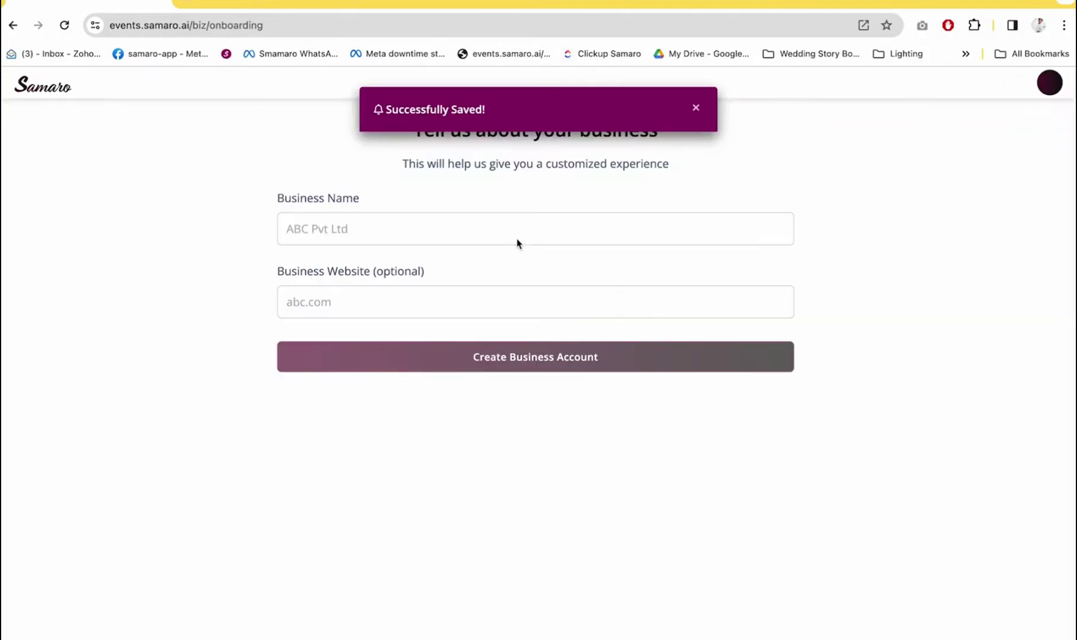
pyautogui.click(458, 228)
pyautogui.write('Samaro AI')
pyautogui.click(414, 305)
pyautogui.write('www.samaro.ai')
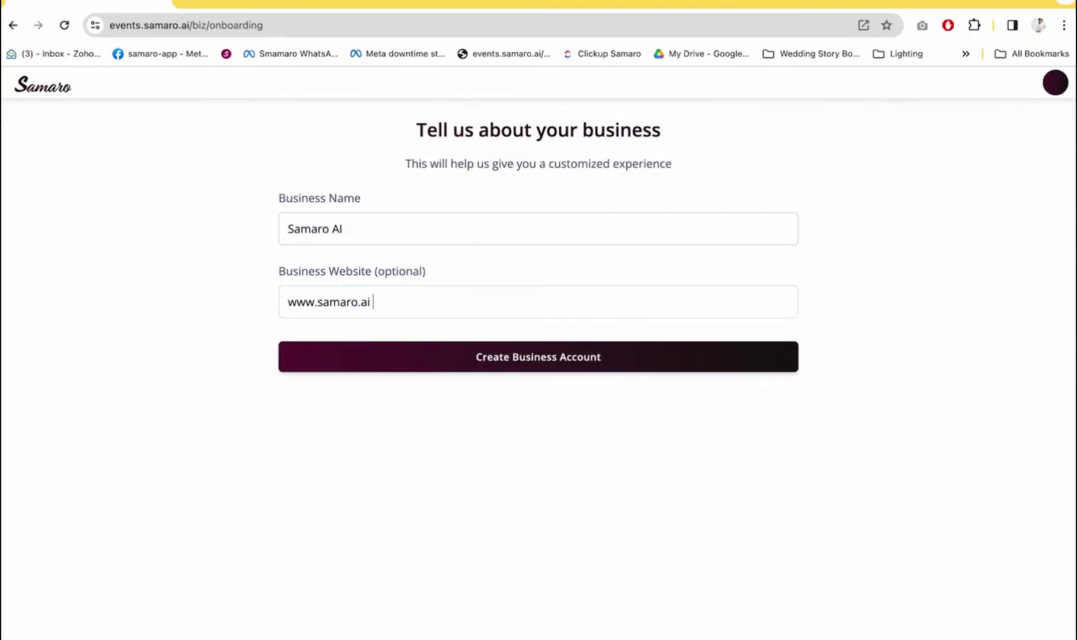
pyautogui.click(512, 360)
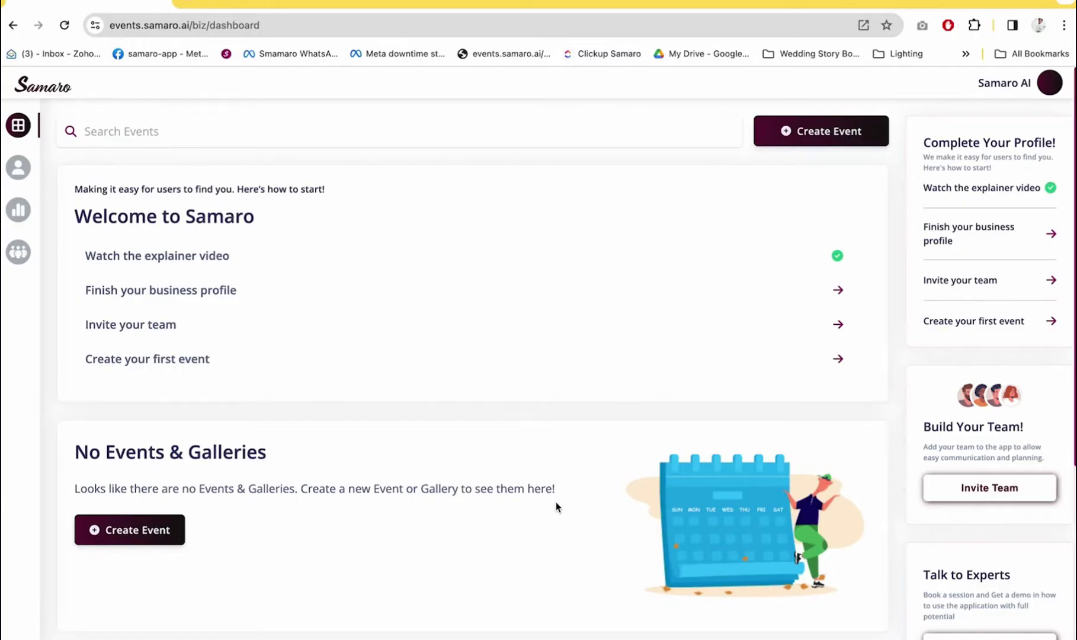
pyautogui.scroll(-5, 556, 507)
pyautogui.scroll(5, 555, 505)
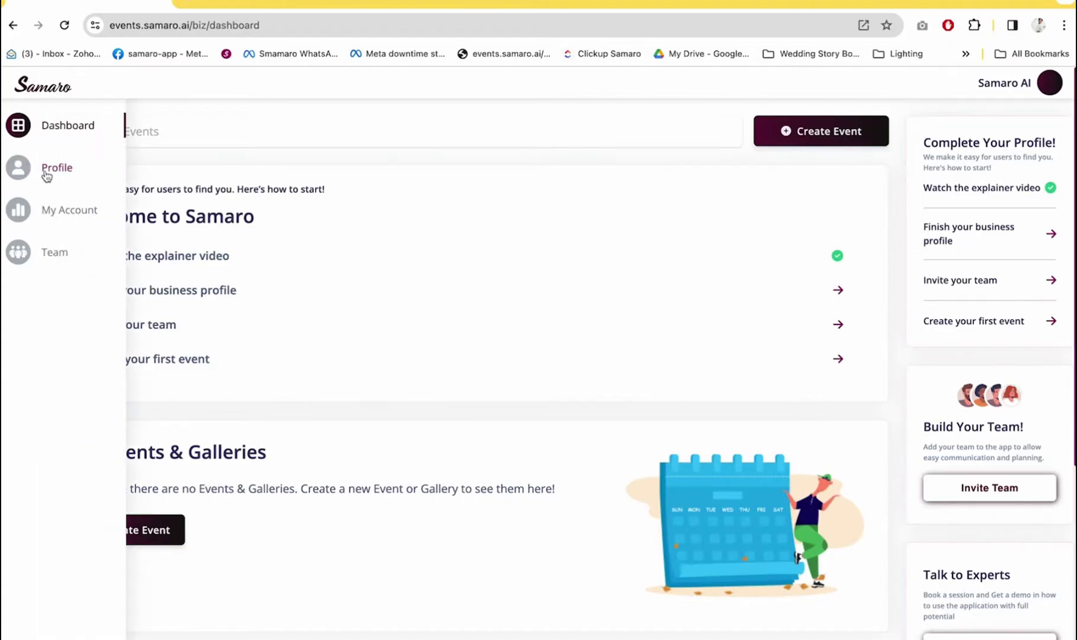
# On the business profile, upload the 'samaro' logo file from the computer
pyautogui.click(46, 174)
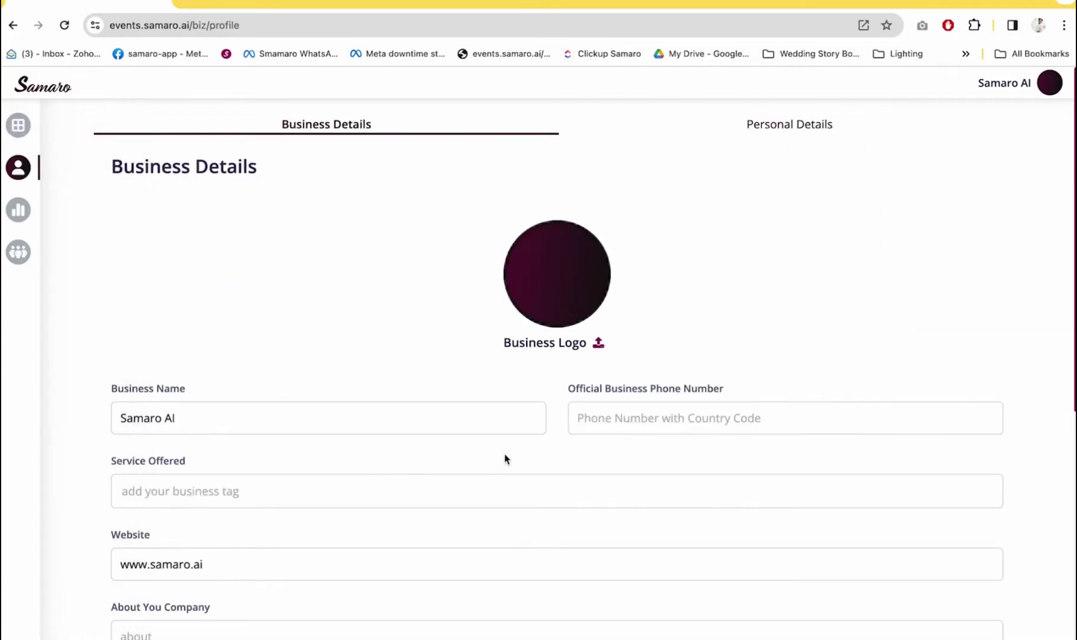
pyautogui.scroll(-2, 507, 459)
pyautogui.click(599, 242)
pyautogui.click(492, 271)
pyautogui.write('samaro')
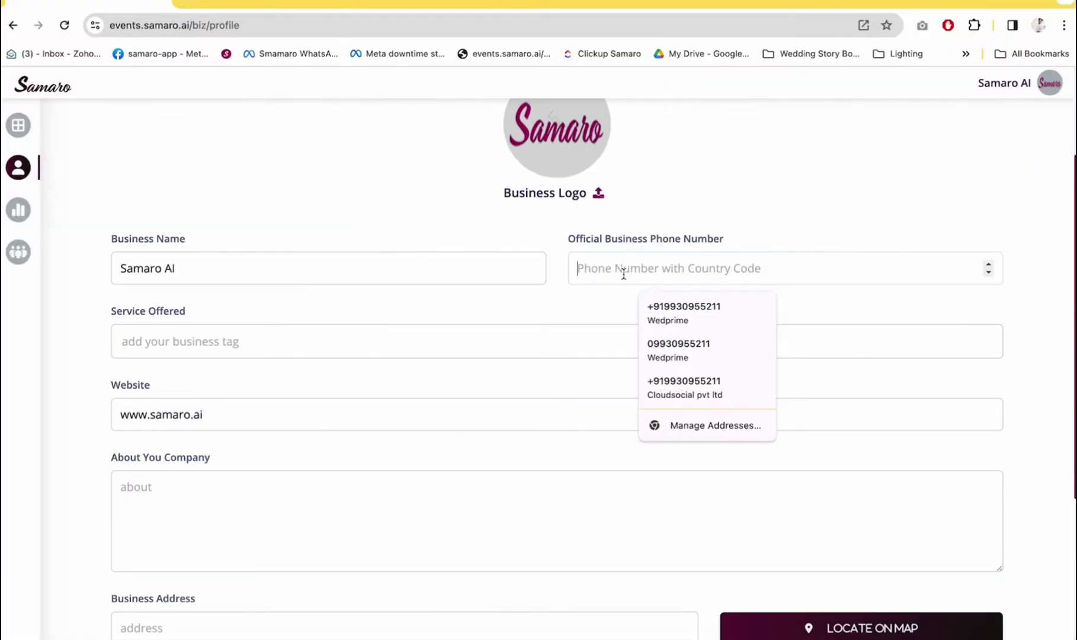
# Add IT Consultancy services as a service tag and go to the company description
pyautogui.scroll(-1, 355, 279)
pyautogui.click(132, 280)
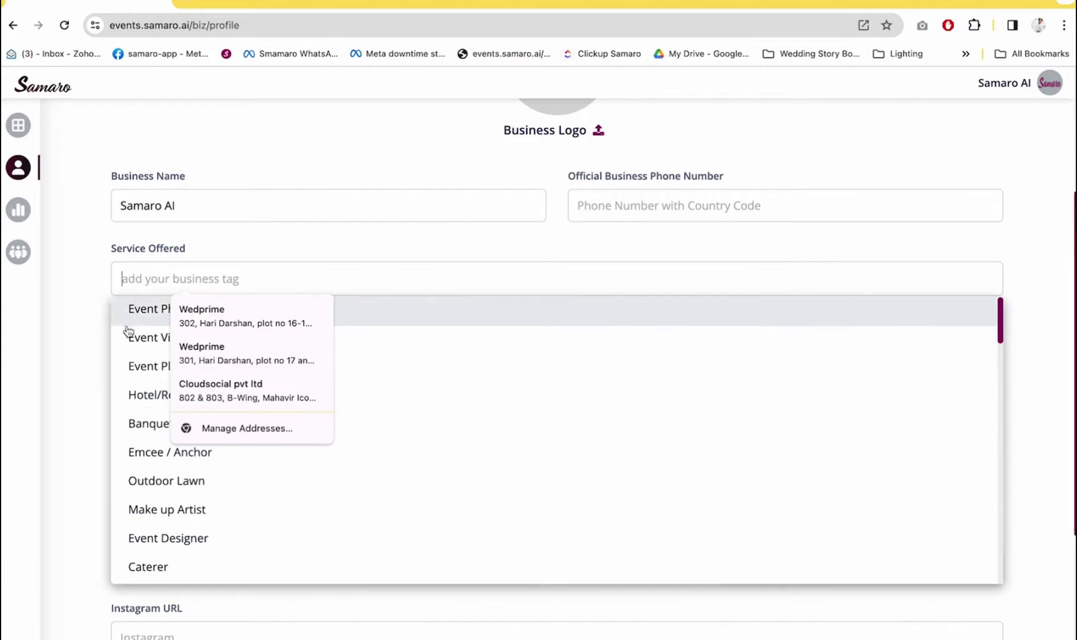
pyautogui.write('it')
pyautogui.click(164, 313)
pyautogui.scroll(2, 205, 232)
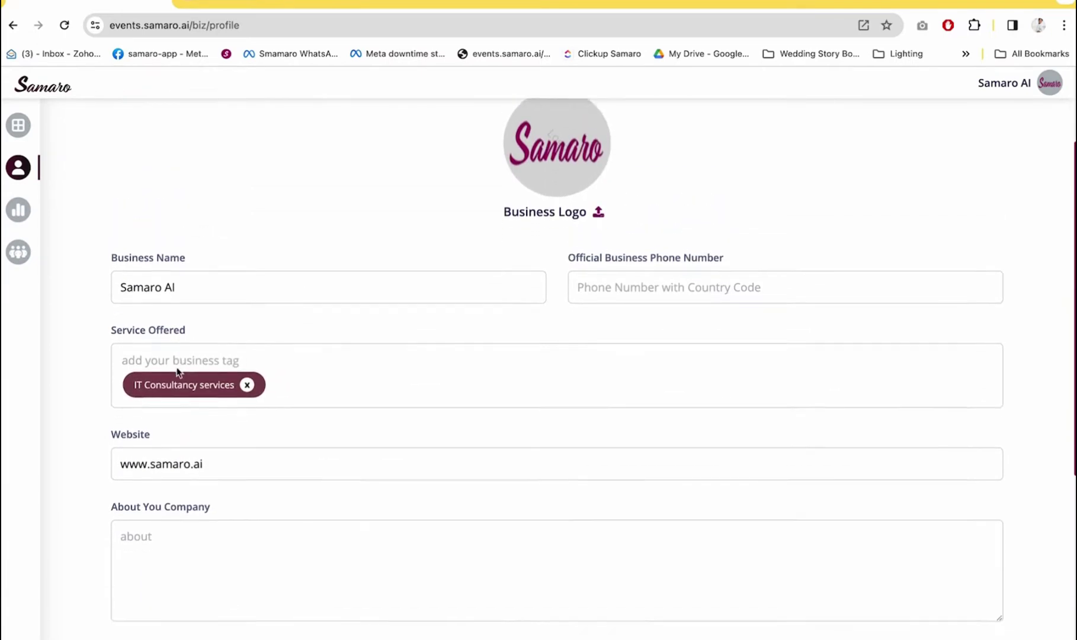
pyautogui.scroll(-4, 177, 373)
pyautogui.click(177, 367)
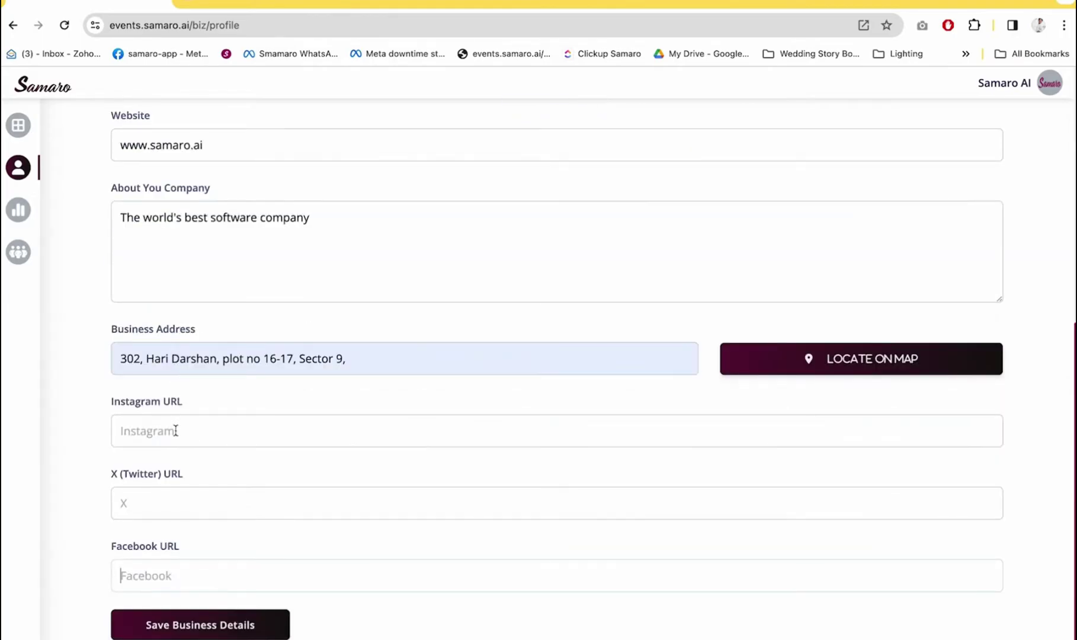
# Add the samaroai Instagram, Twitter and Facebook links and save the business details
pyautogui.click(175, 431)
pyautogui.write('https://www.instagram.com/samaroai')
pyautogui.press('Tab')
pyautogui.write('https://www.twitter.com/samaroai')
pyautogui.press('Tab')
pyautogui.write('https://www.facebook.com/samaroai')
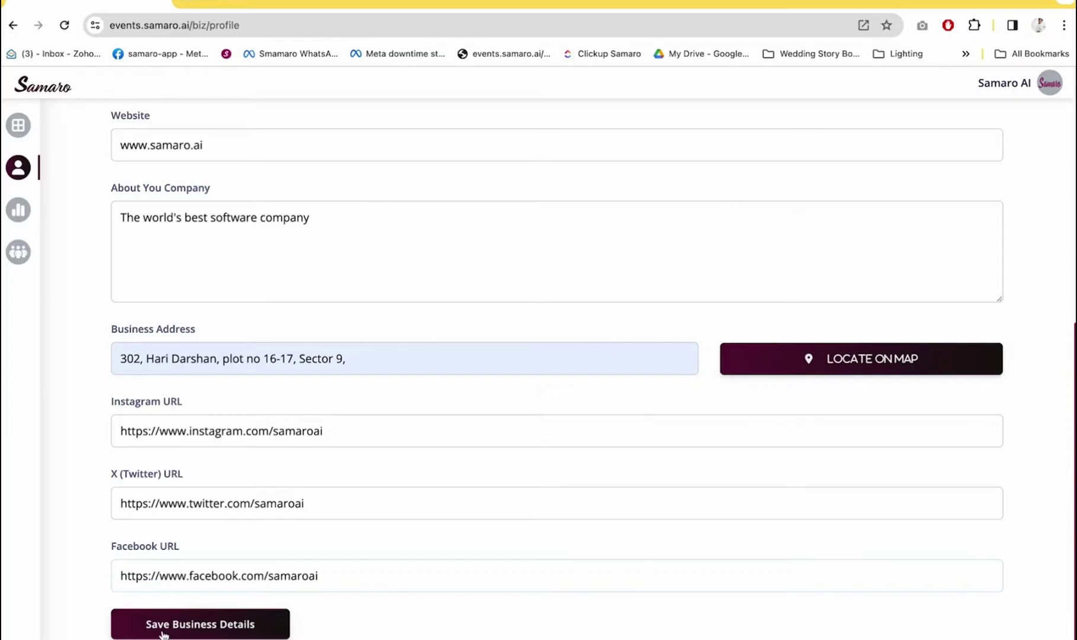
pyautogui.click(276, 625)
pyautogui.click(696, 111)
# In personal details, enter the WhatsApp phone number, request the OTP, then close the prompt
pyautogui.scroll(-6, 372, 568)
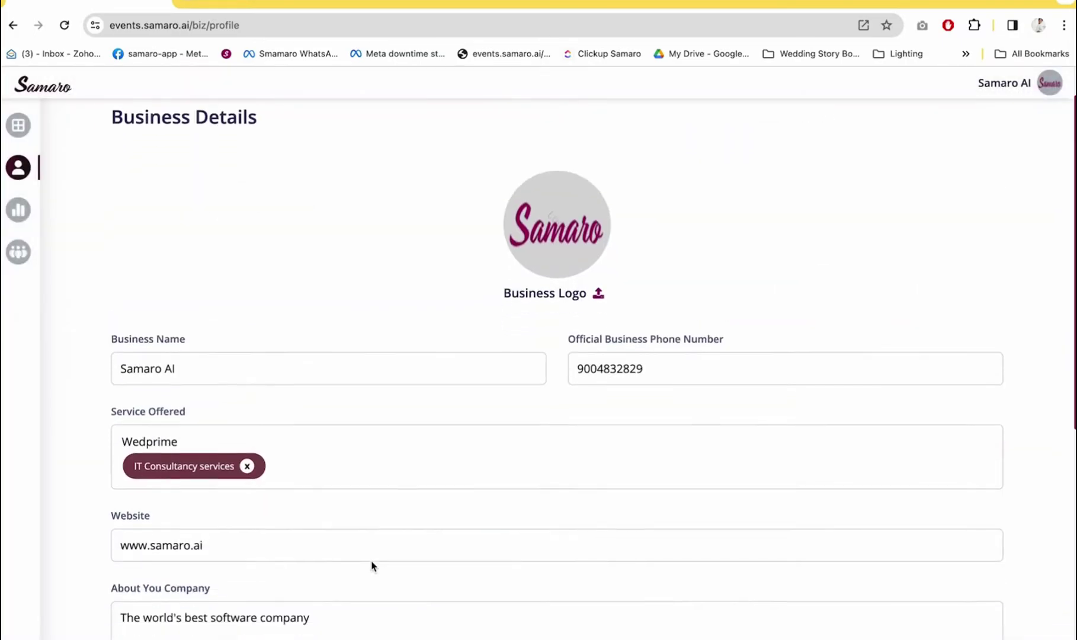
pyautogui.scroll(-2, 372, 566)
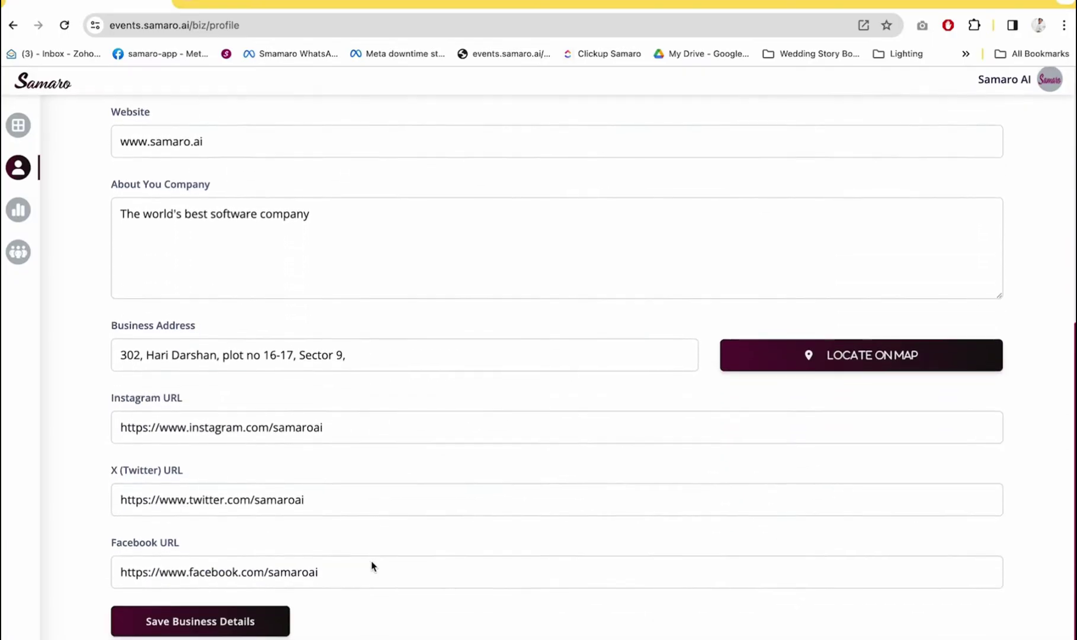
pyautogui.scroll(10, 372, 566)
pyautogui.click(803, 117)
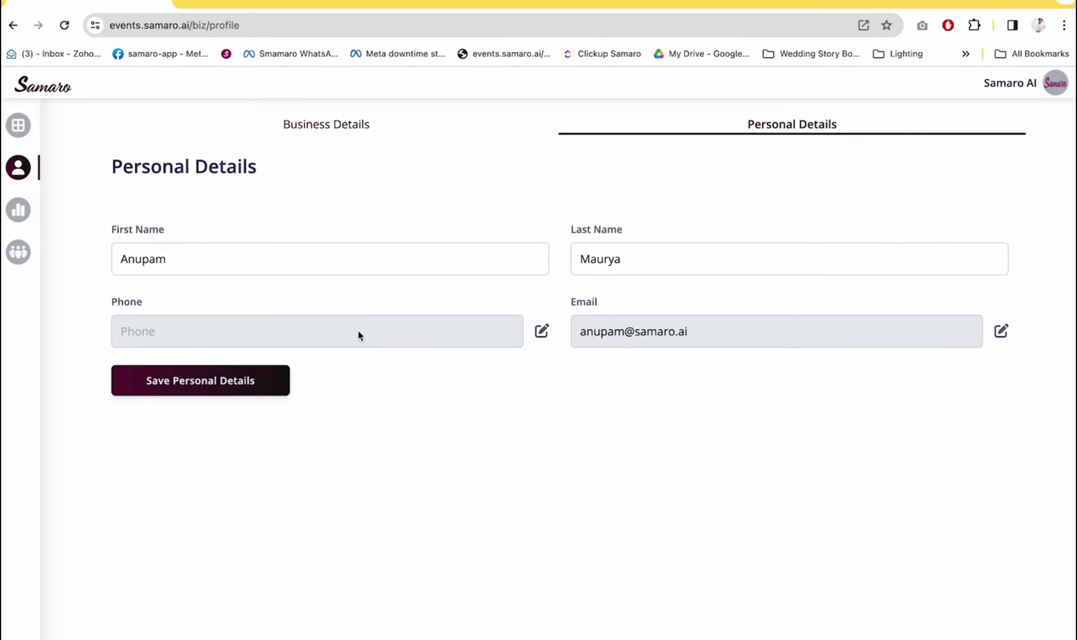
pyautogui.click(543, 332)
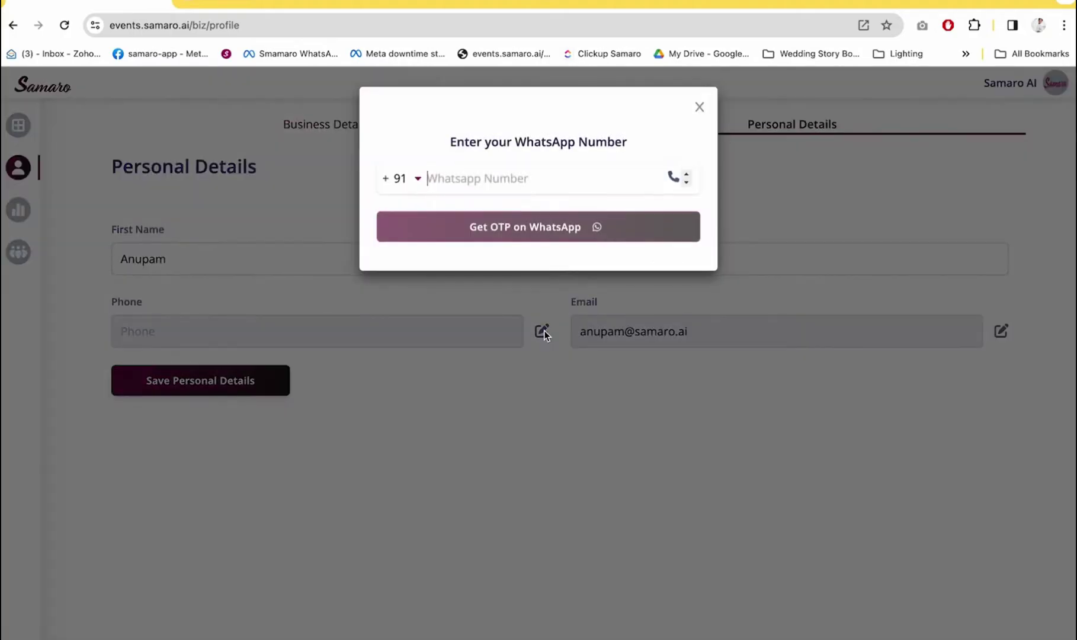
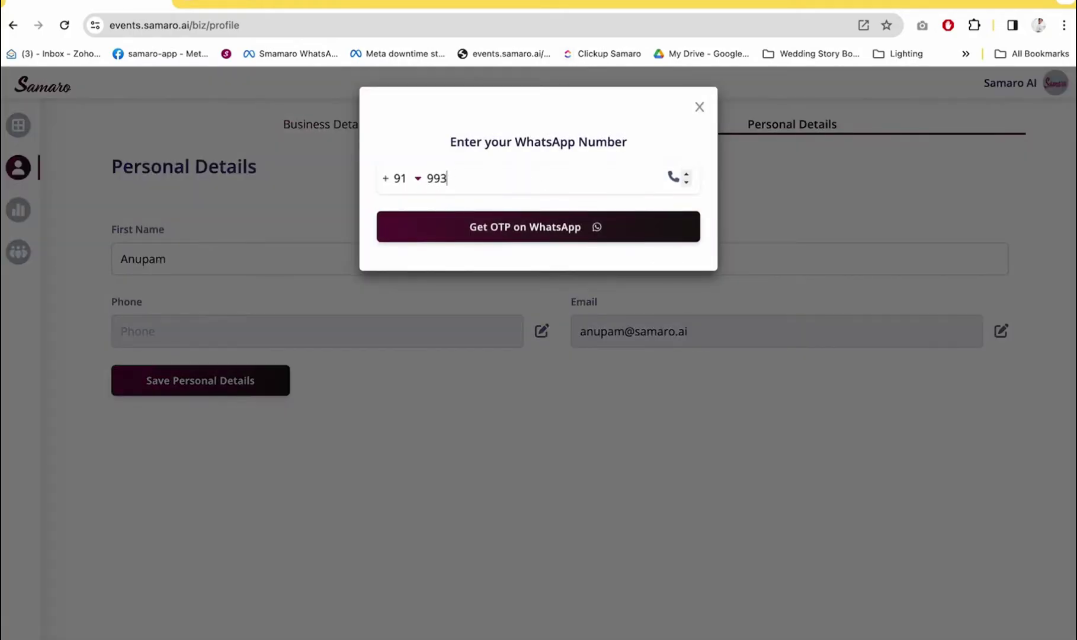
pyautogui.click(565, 226)
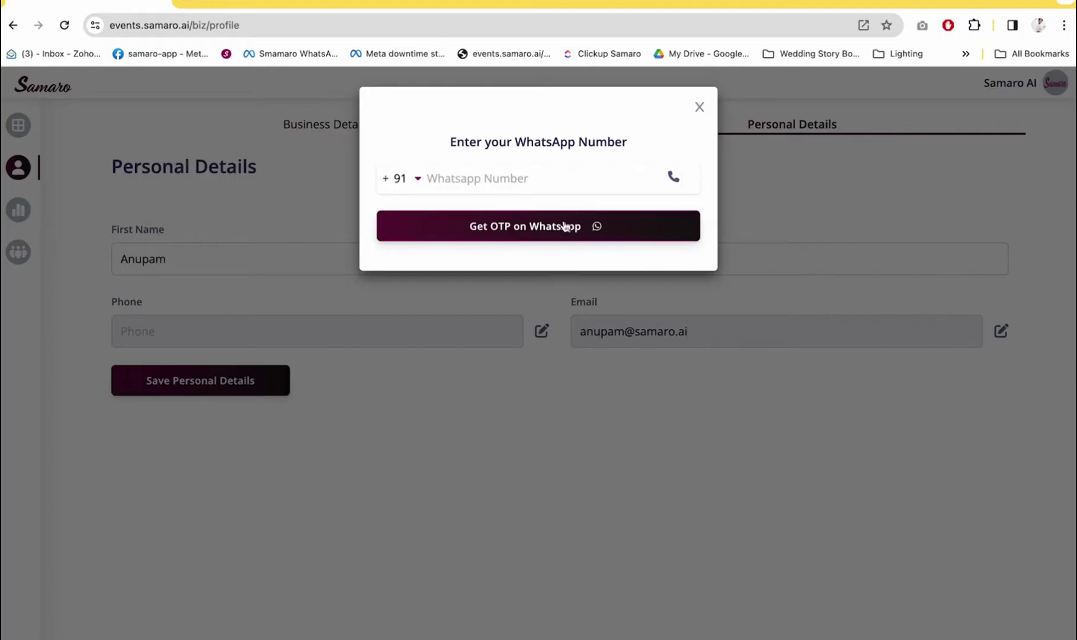
pyautogui.click(699, 109)
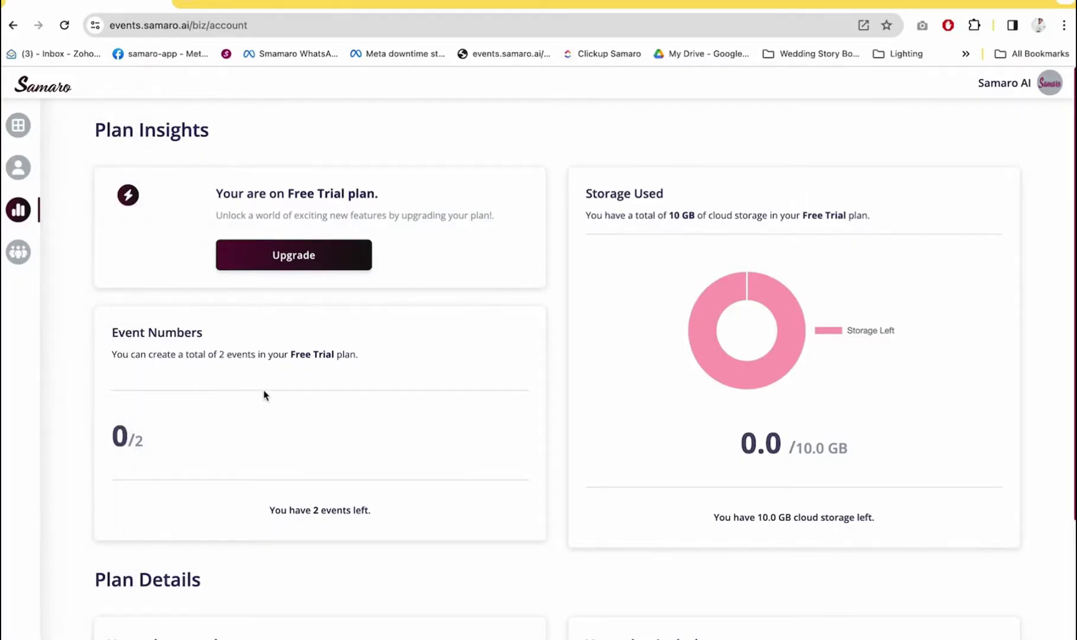
# Scroll through the Free Trial plan: 2 events, 10 GB storage, 40 guests
pyautogui.scroll(-5, 265, 396)
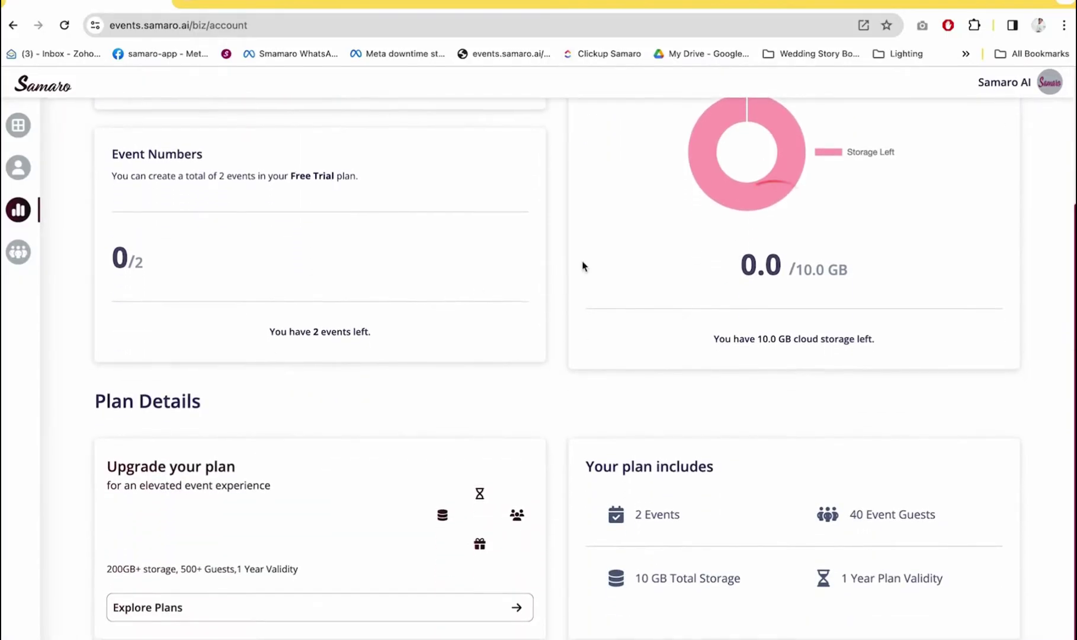
pyautogui.scroll(5, 558, 248)
pyautogui.scroll(-5, 204, 287)
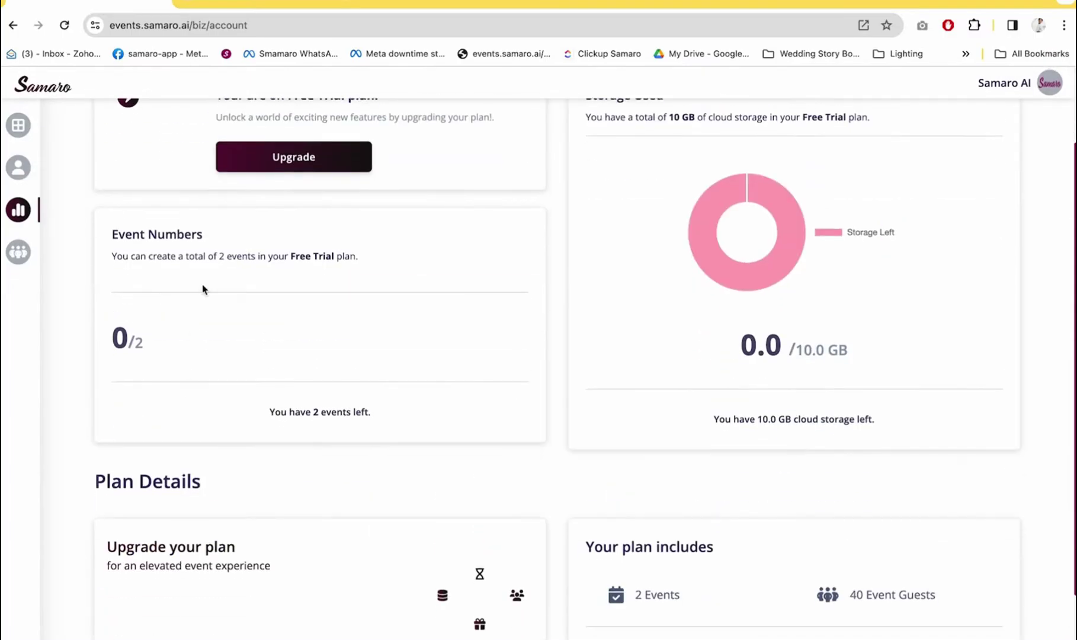
pyautogui.scroll(-1, 284, 443)
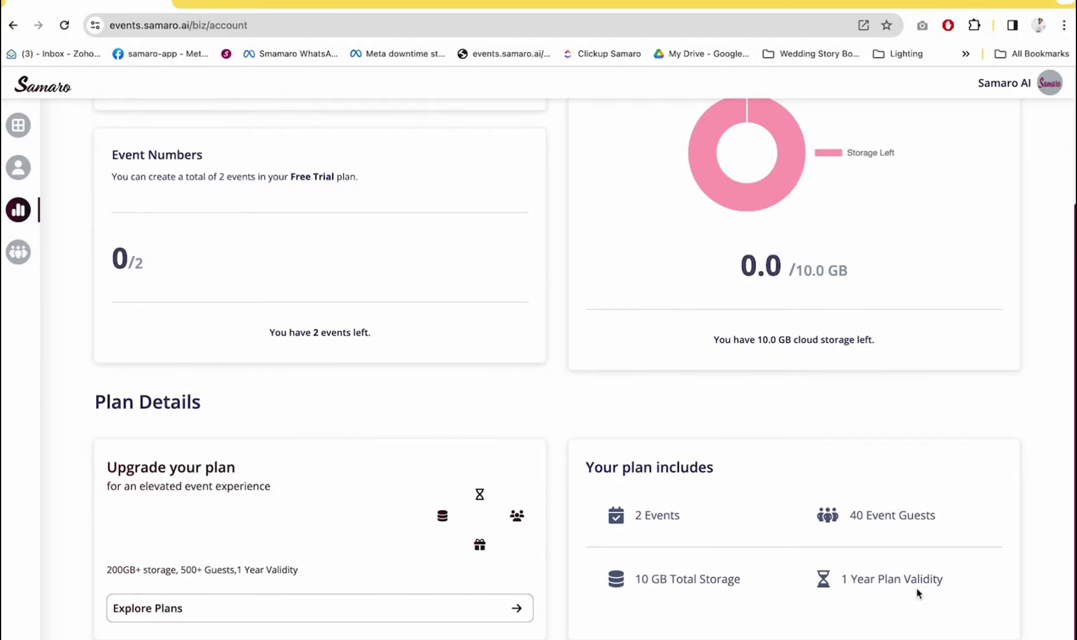
pyautogui.scroll(6, 919, 591)
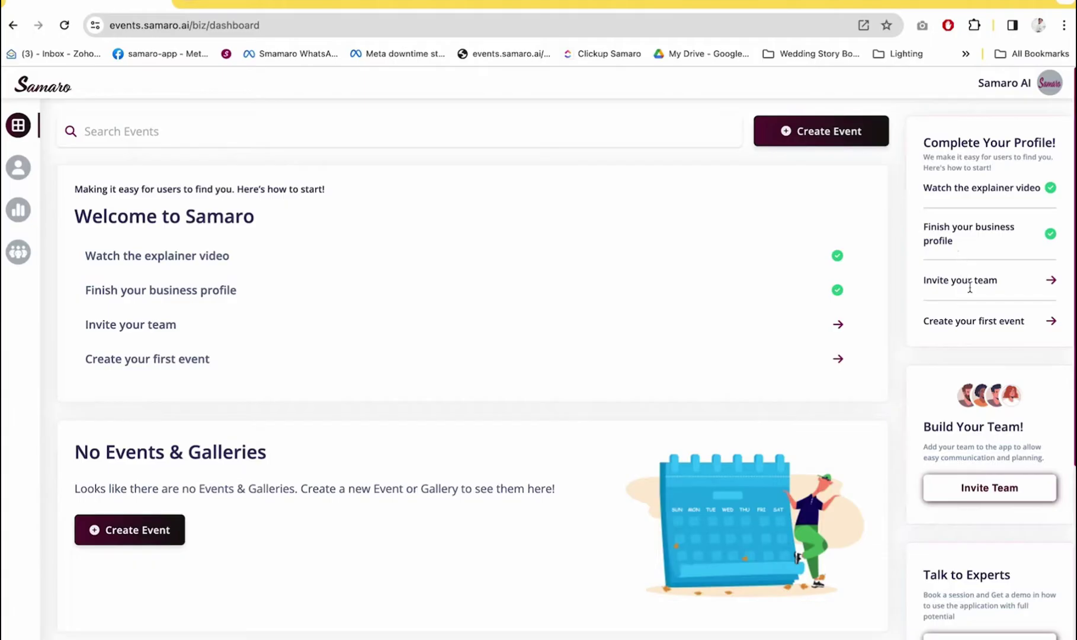
# Send team invites with the Admin role to two invitees' e-mail addresses
pyautogui.click(1049, 285)
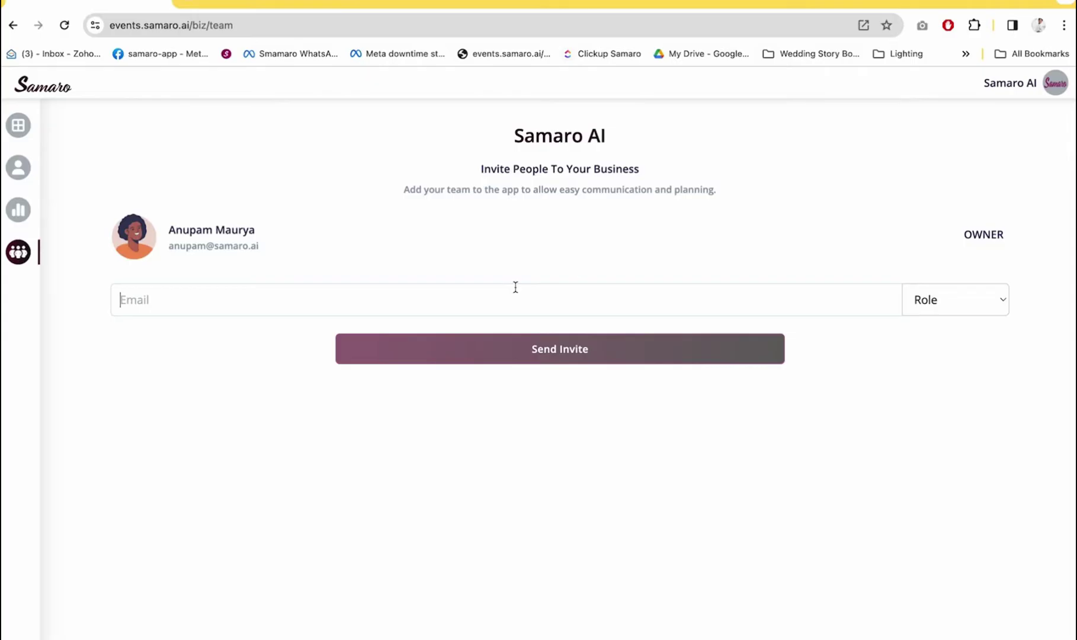
pyautogui.press('Tab')
pyautogui.press('m')
pyautogui.click(996, 297)
pyautogui.press('Up')
pyautogui.press('Down')
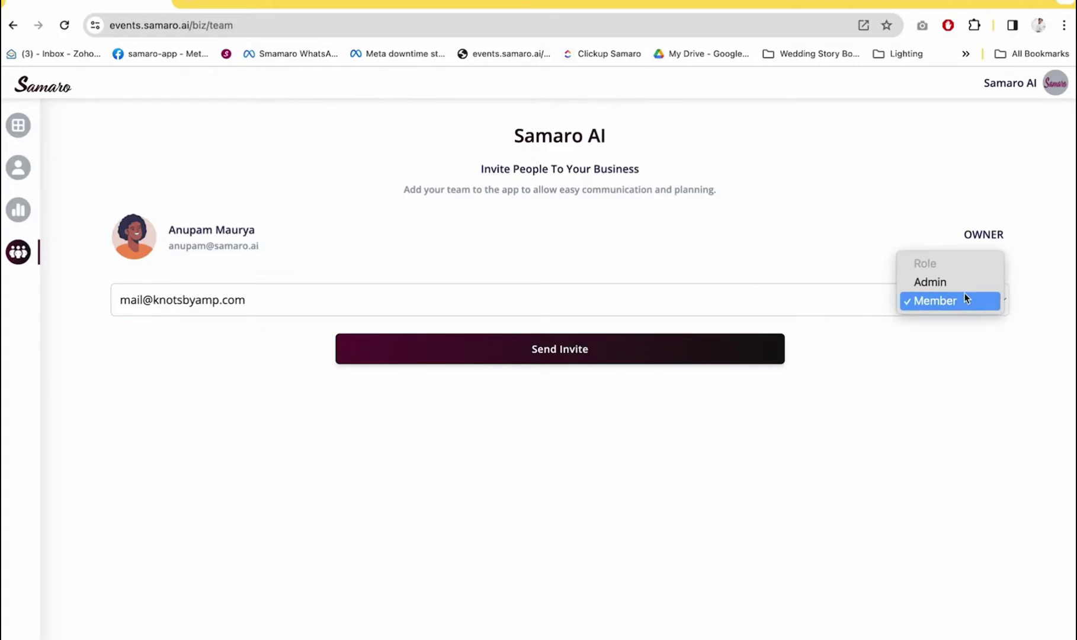
pyautogui.press('Up')
pyautogui.press('Return')
pyautogui.click(576, 345)
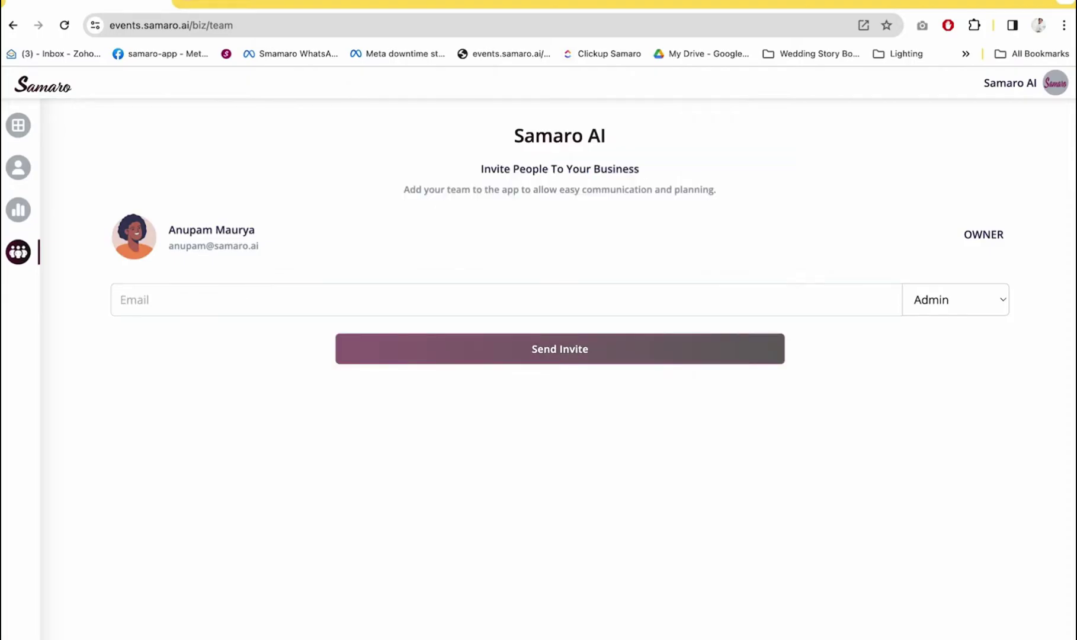
pyautogui.write('adrenal')
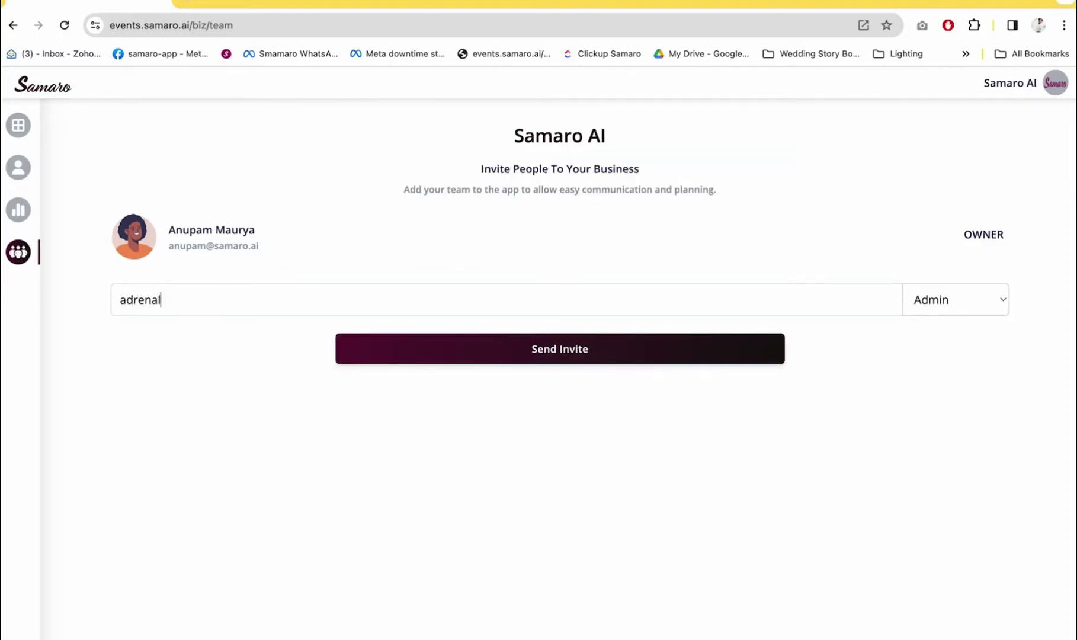
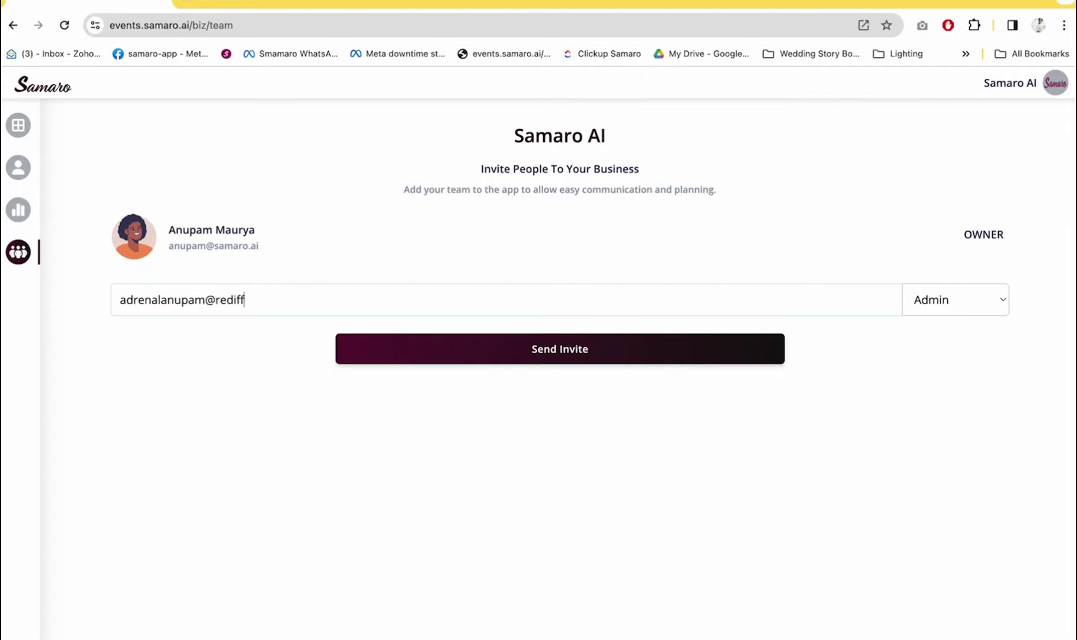
pyautogui.click(642, 351)
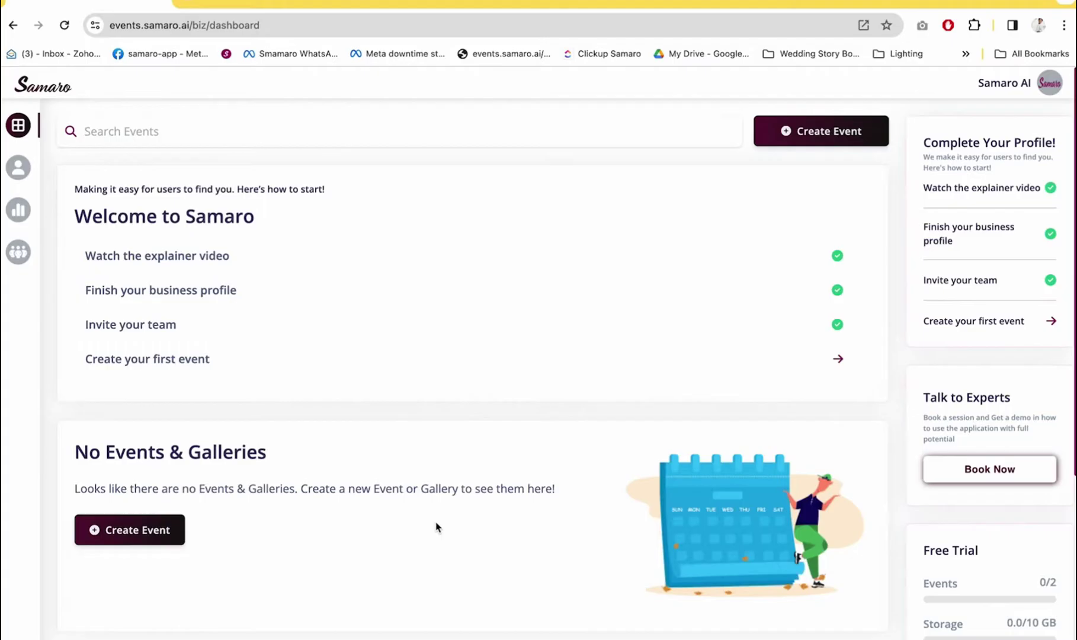
pyautogui.scroll(-5, 437, 527)
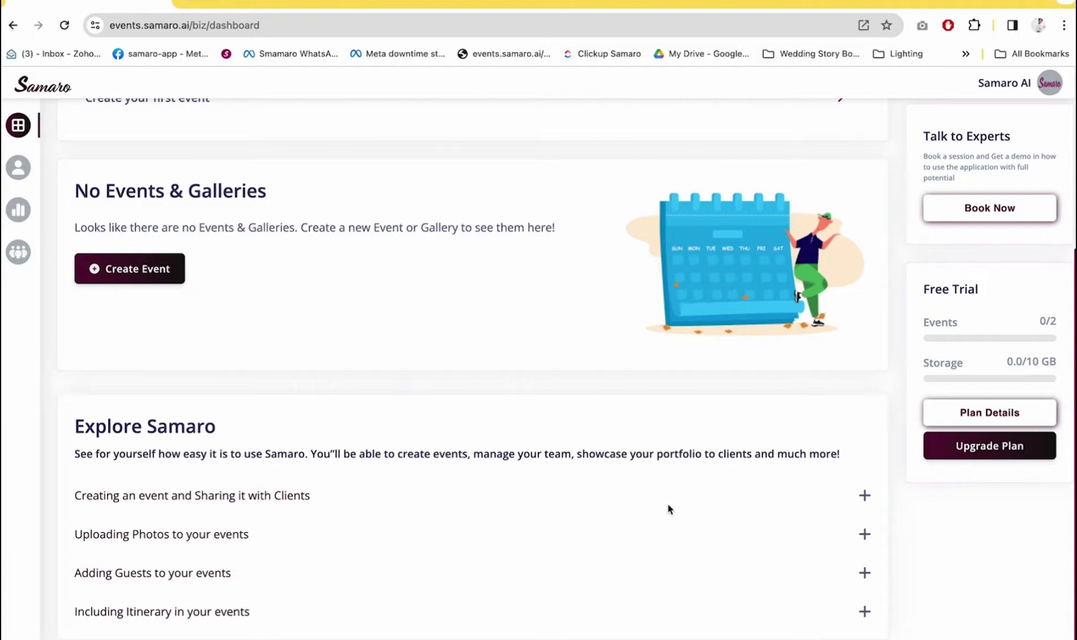
pyautogui.click(865, 496)
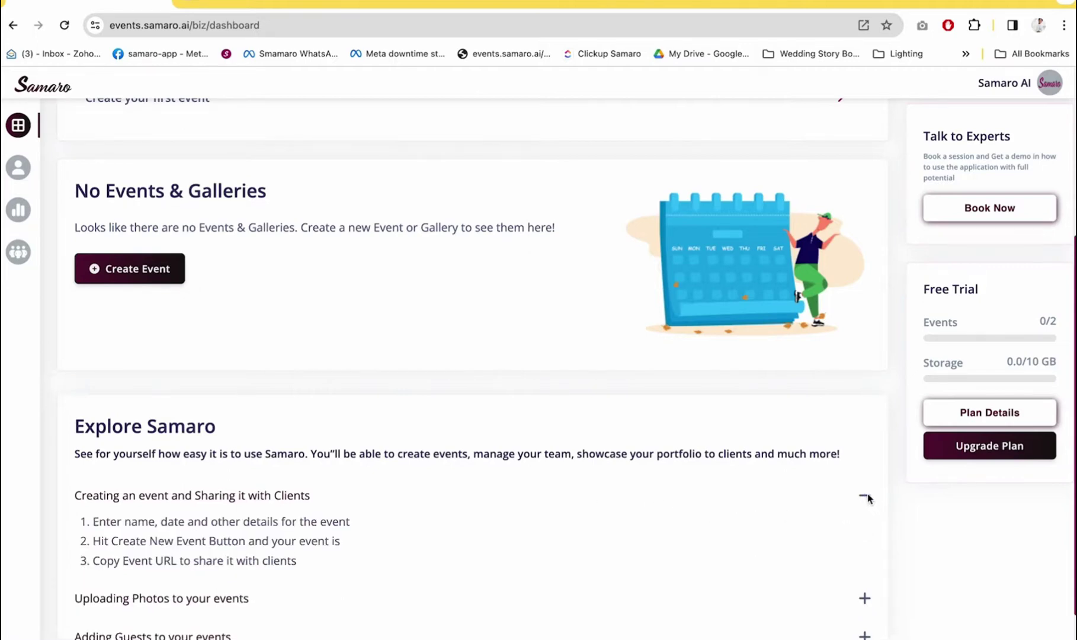
pyautogui.scroll(-1, 712, 563)
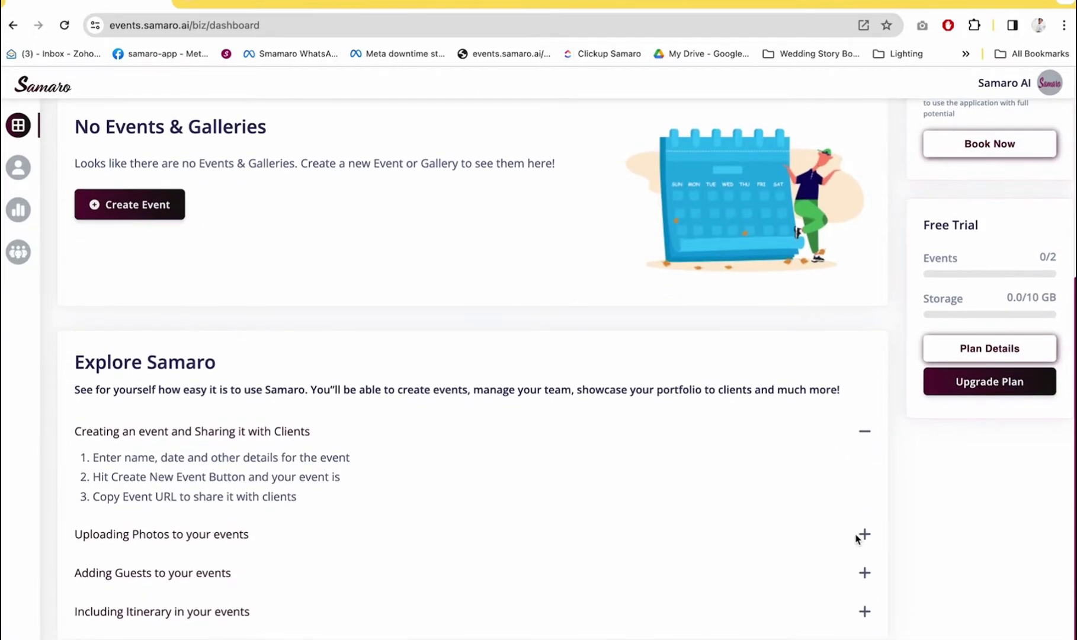
pyautogui.click(864, 534)
pyautogui.click(867, 572)
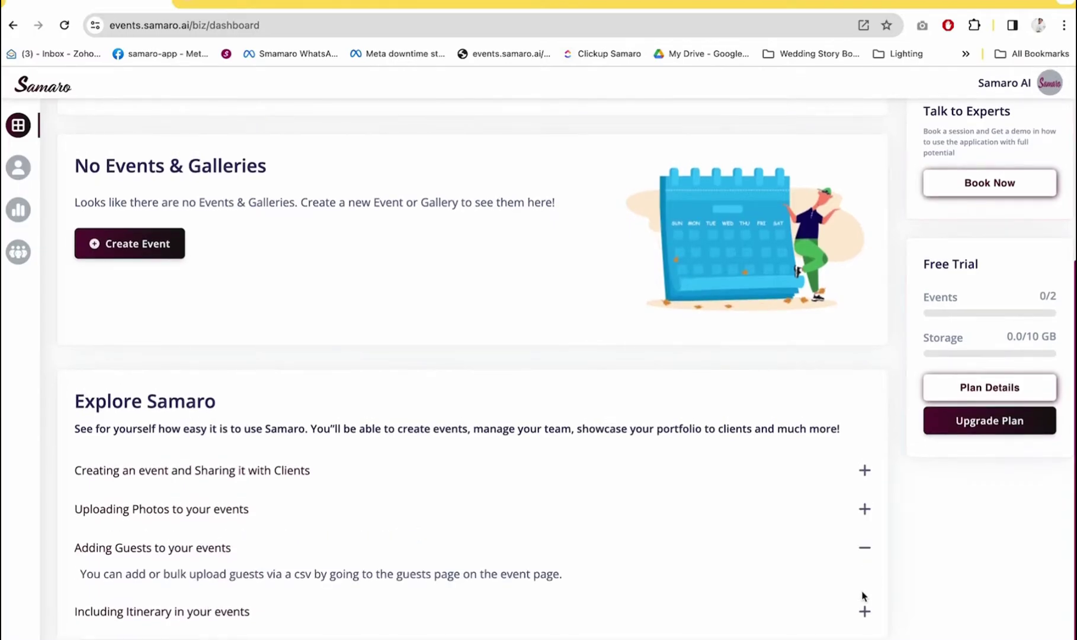
pyautogui.click(865, 611)
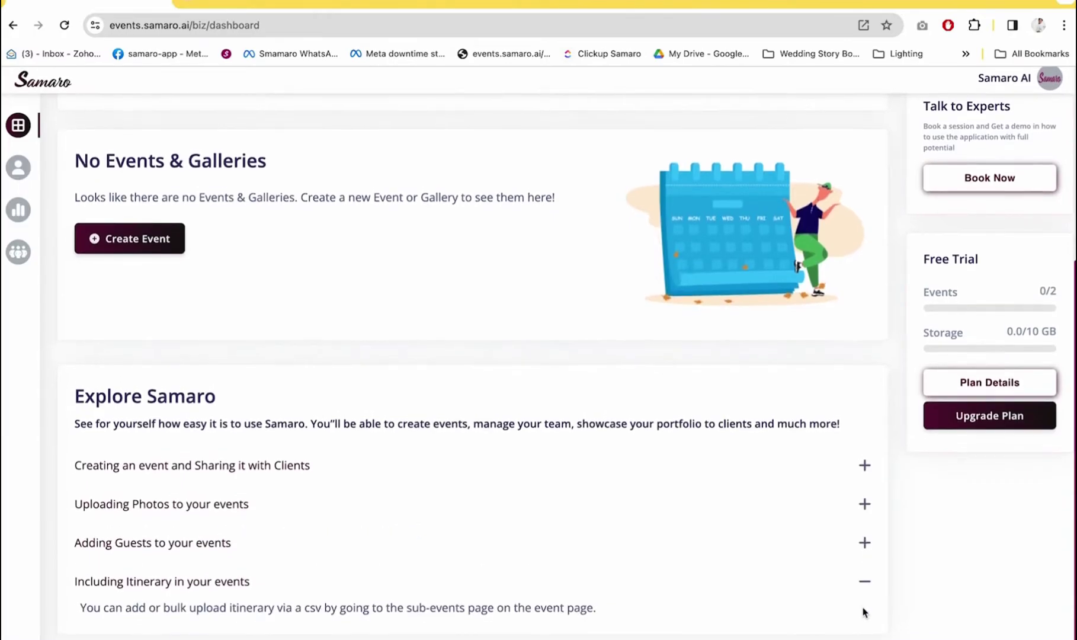
pyautogui.scroll(5, 863, 610)
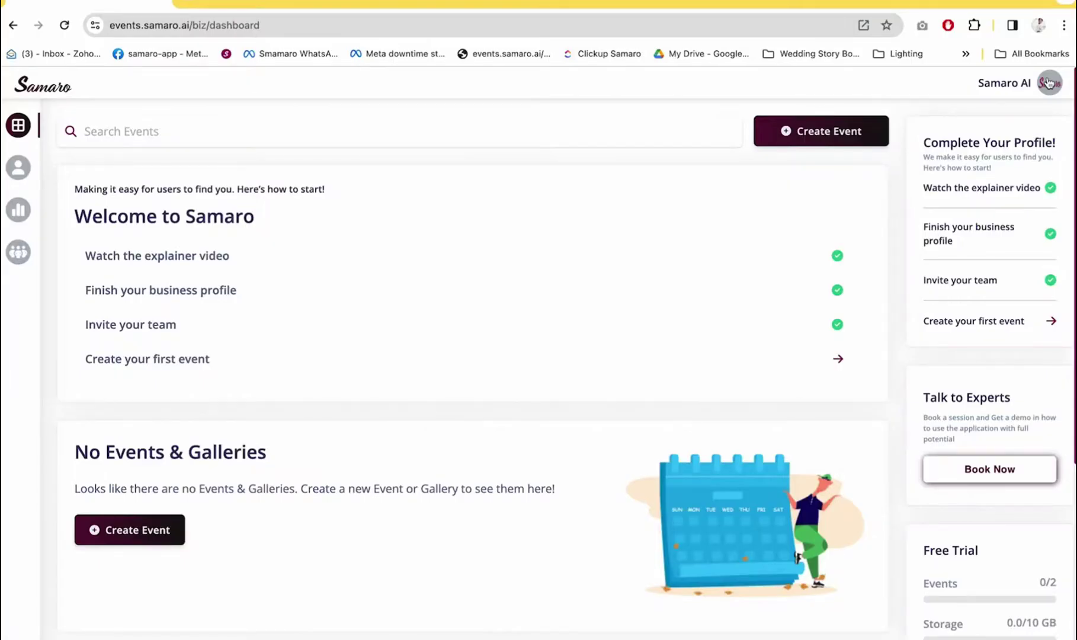
# Log out from the avatar menu and sign back in using an e-mail OTP
pyautogui.click(1049, 83)
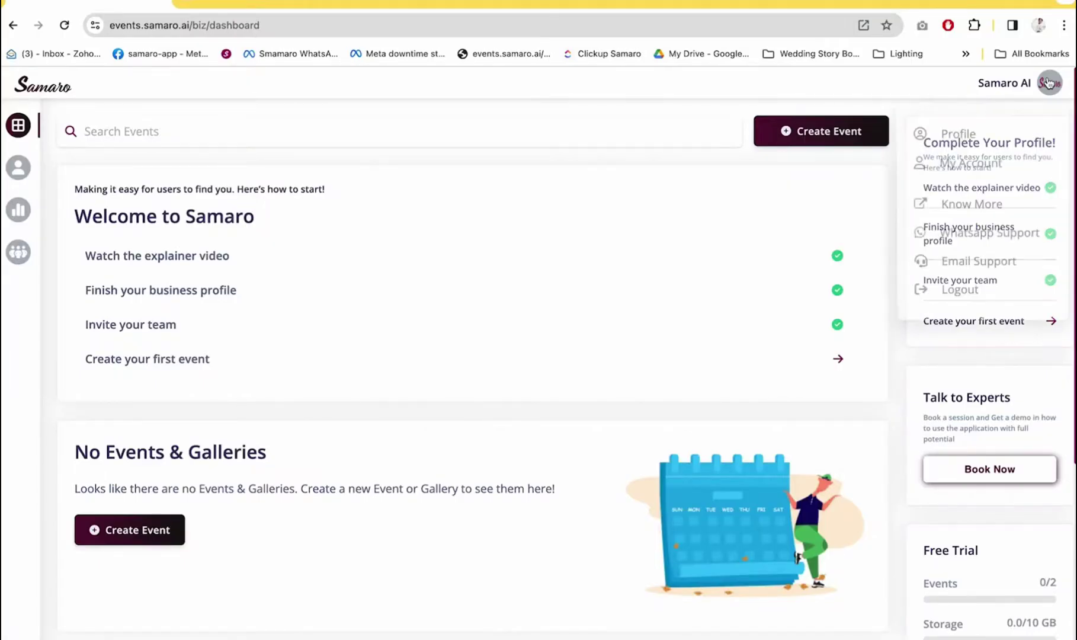
pyautogui.click(987, 292)
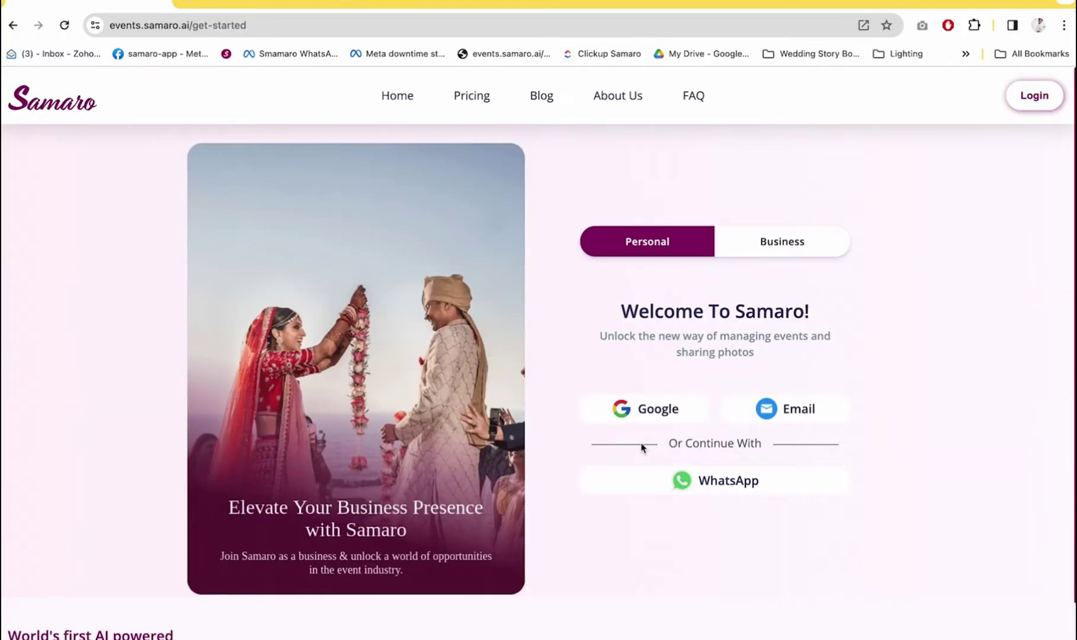
pyautogui.click(821, 415)
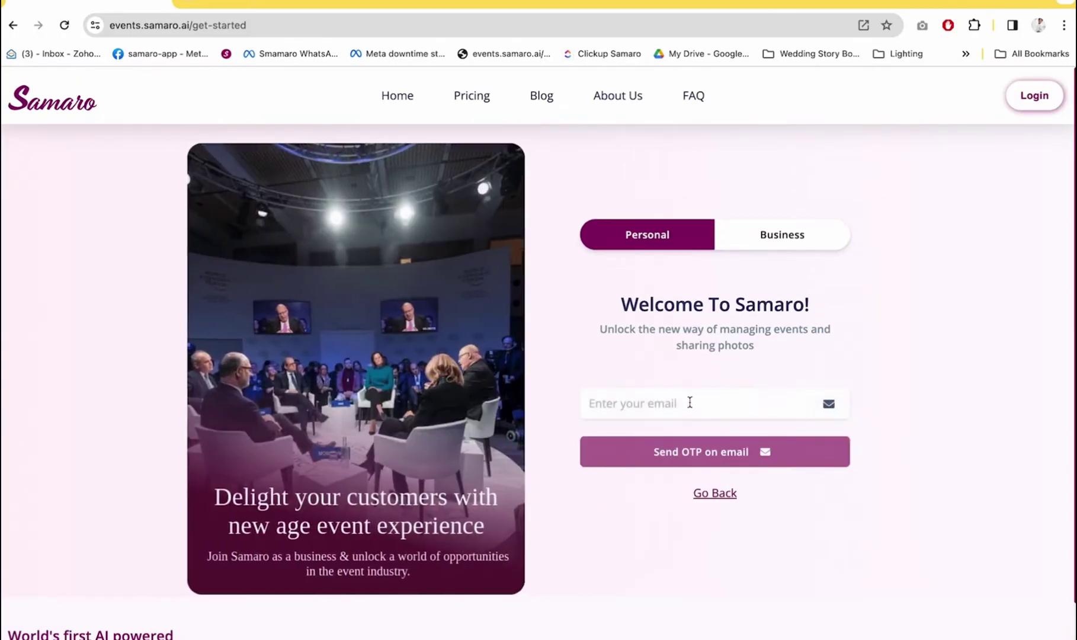
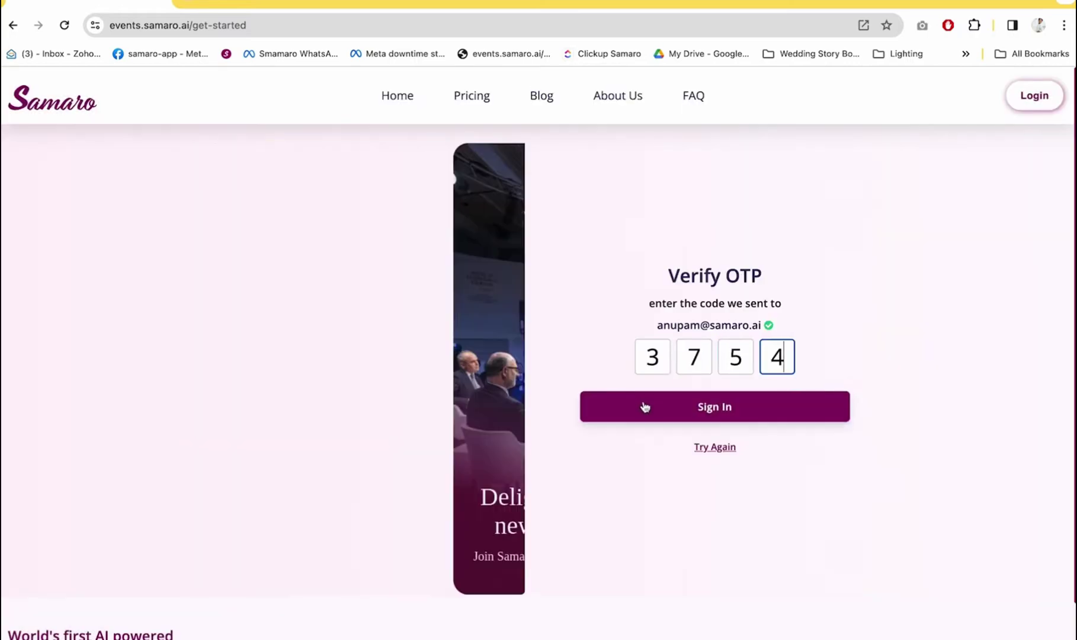
pyautogui.click(645, 404)
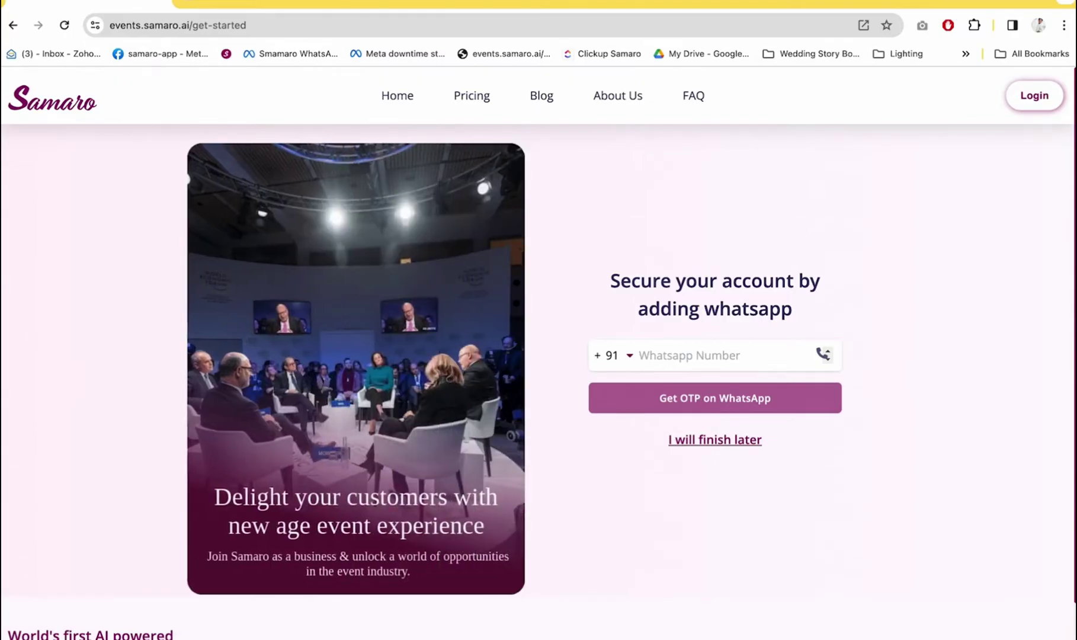
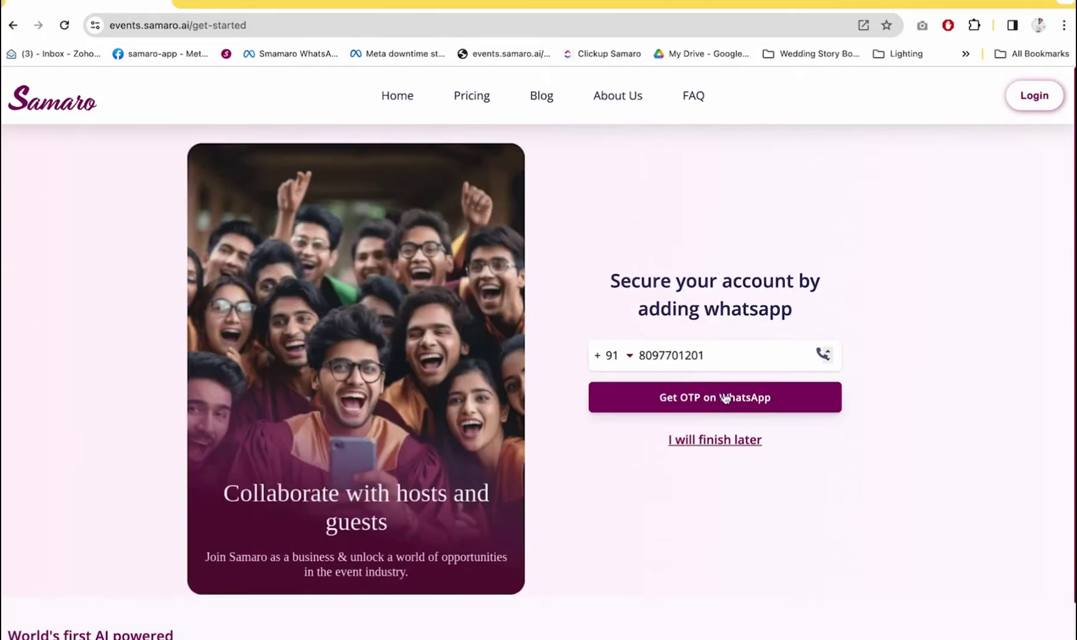
# Enter the WhatsApp phone number, correcting a typo, and request the verification code
pyautogui.click(726, 397)
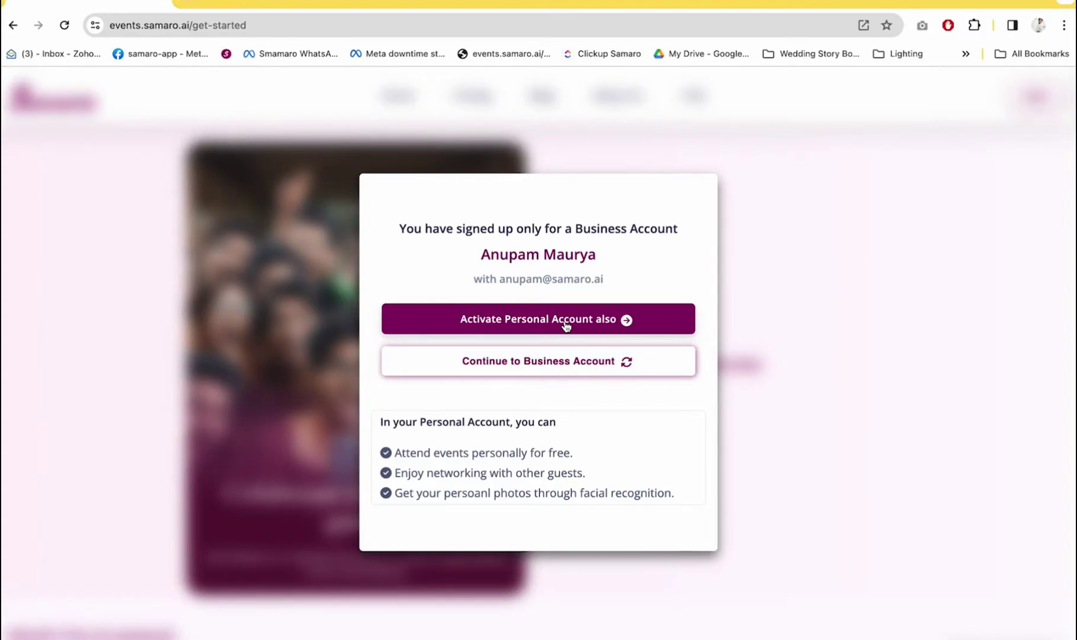
# Activate the personal account, capture and upload a webcam selfie, and dismiss the thank-you message
pyautogui.click(566, 325)
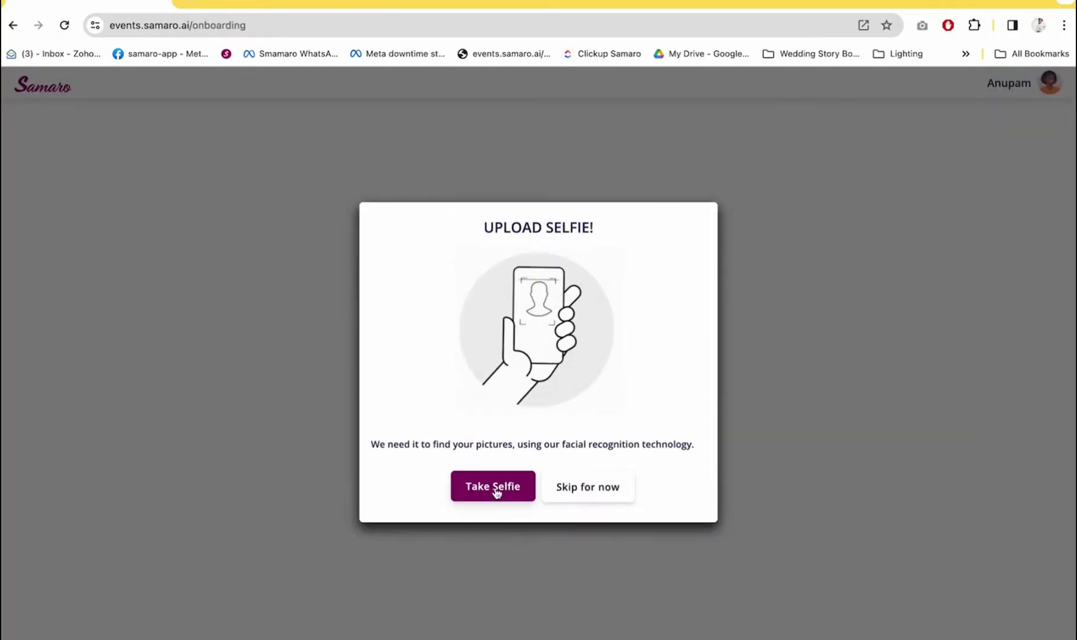
pyautogui.click(496, 492)
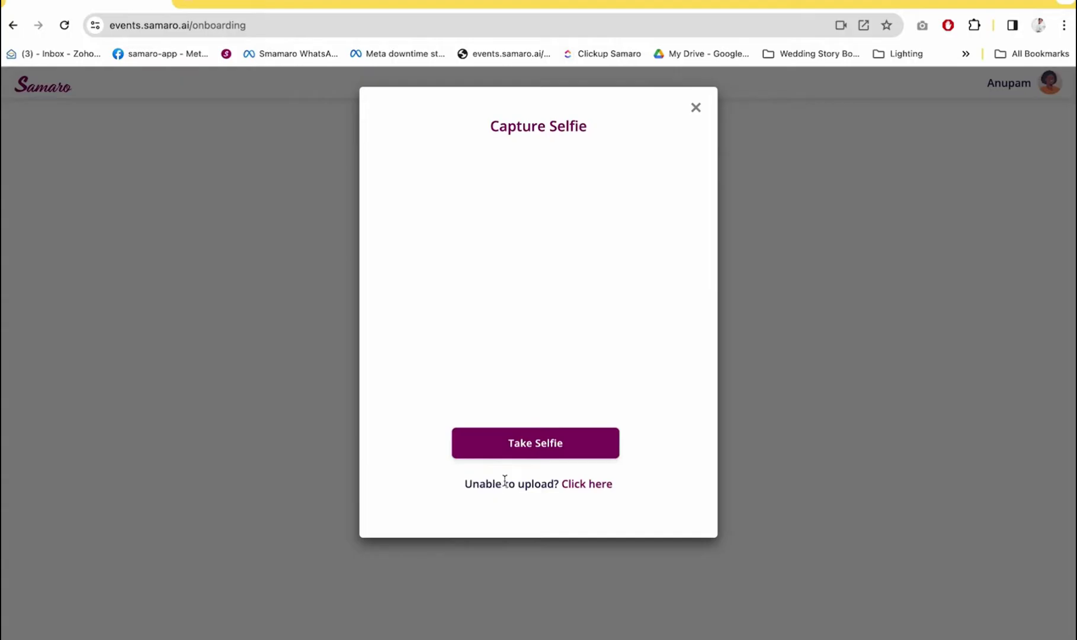
pyautogui.click(549, 397)
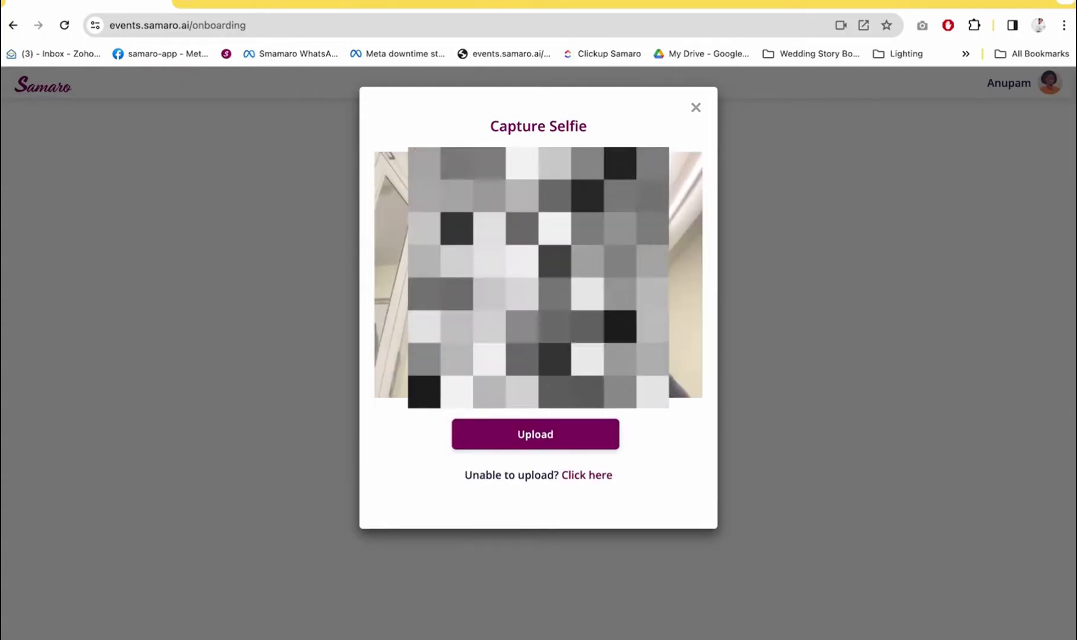
pyautogui.click(549, 432)
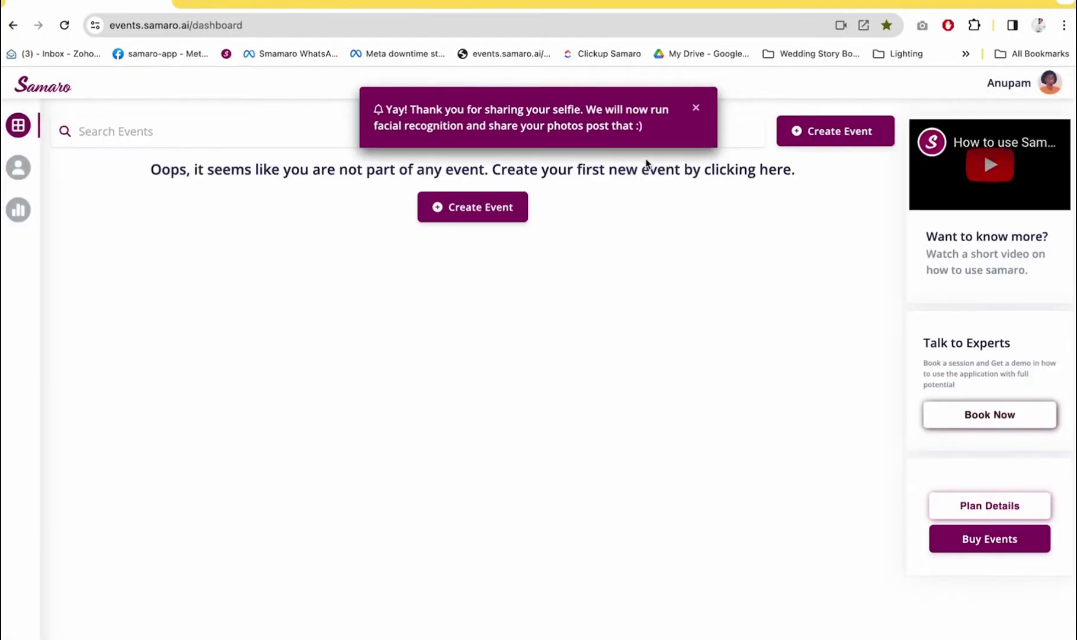
pyautogui.click(696, 108)
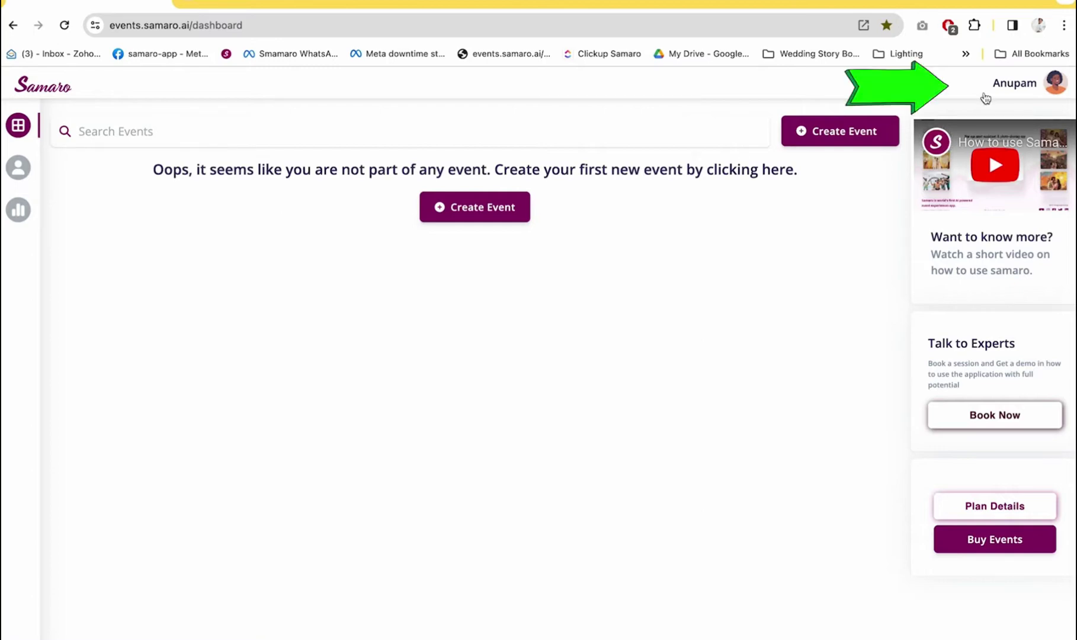
# Switch to the Samaro AI account and sign in as Business
pyautogui.click(1060, 88)
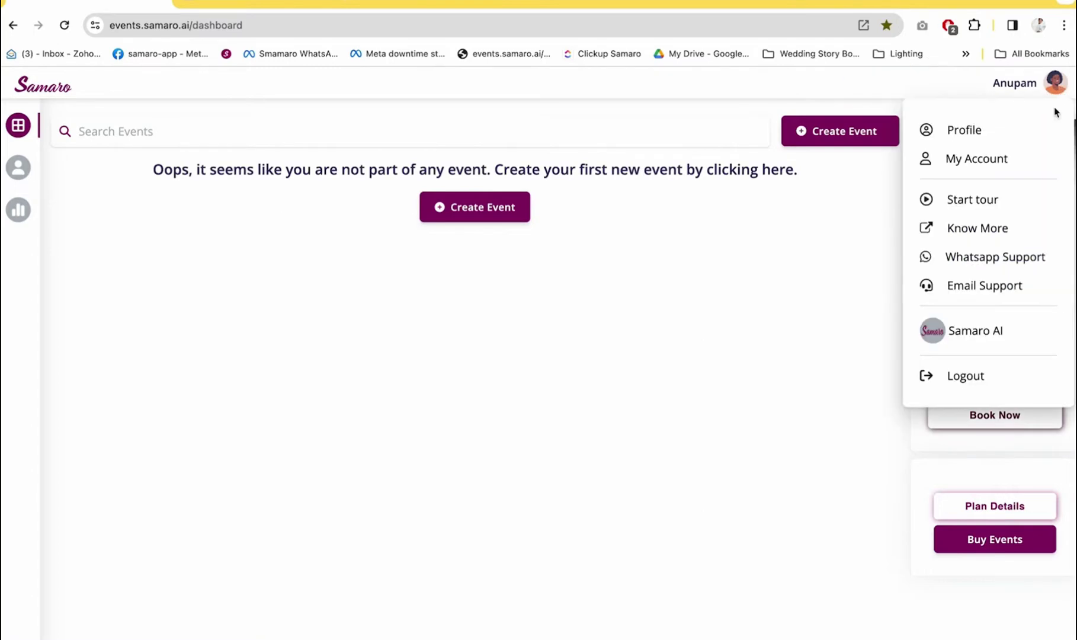
pyautogui.click(999, 327)
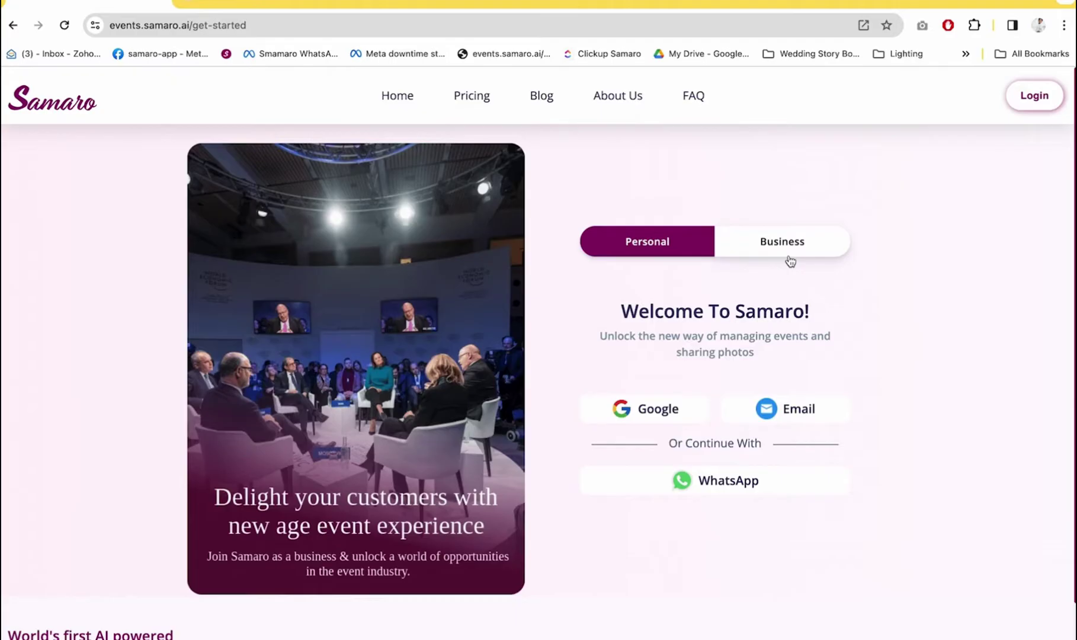
pyautogui.click(789, 257)
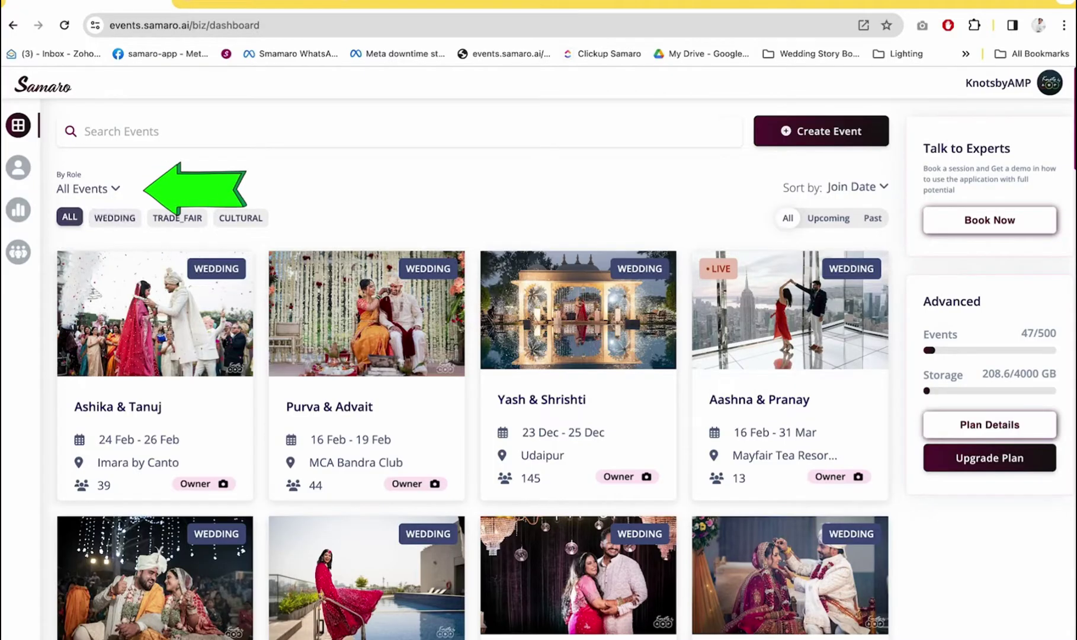
pyautogui.click(117, 189)
pyautogui.click(131, 243)
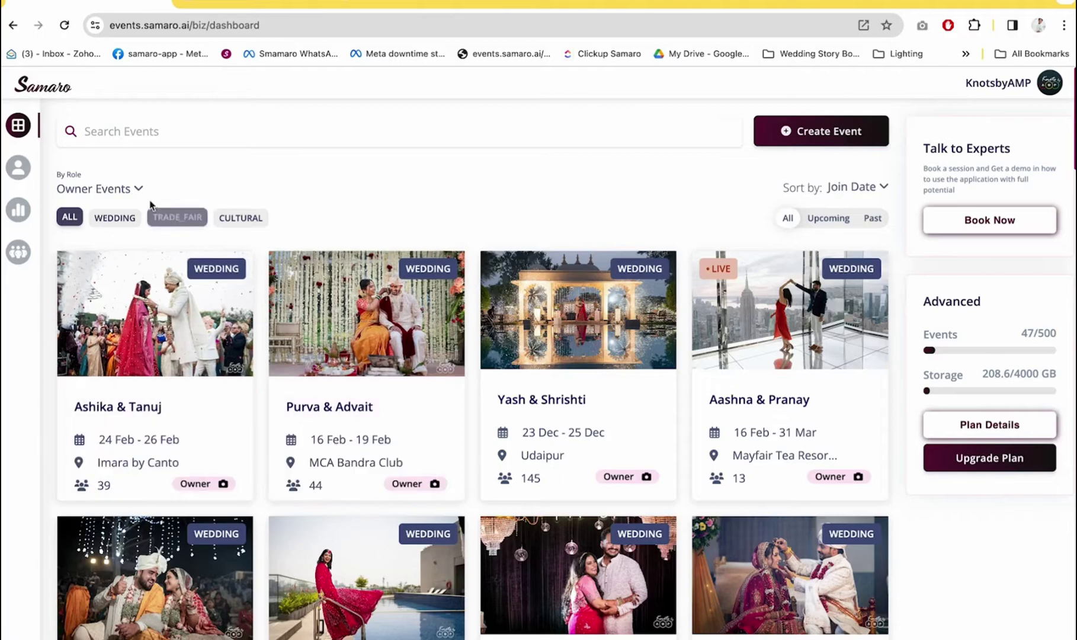
pyautogui.click(135, 190)
pyautogui.click(139, 274)
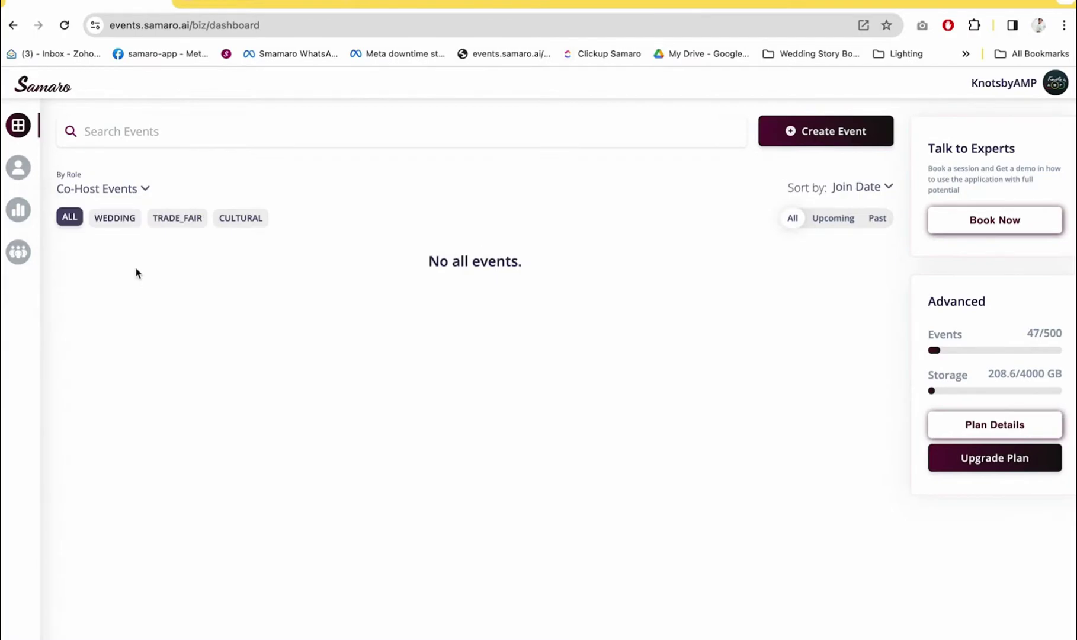
pyautogui.click(98, 191)
pyautogui.click(114, 298)
pyautogui.click(125, 190)
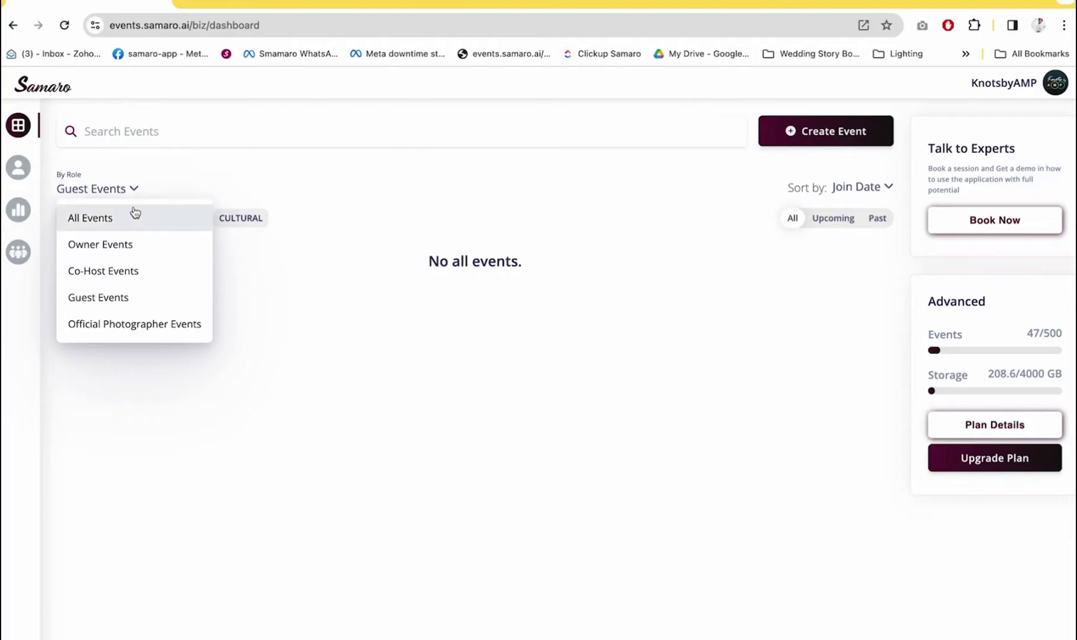
pyautogui.click(134, 214)
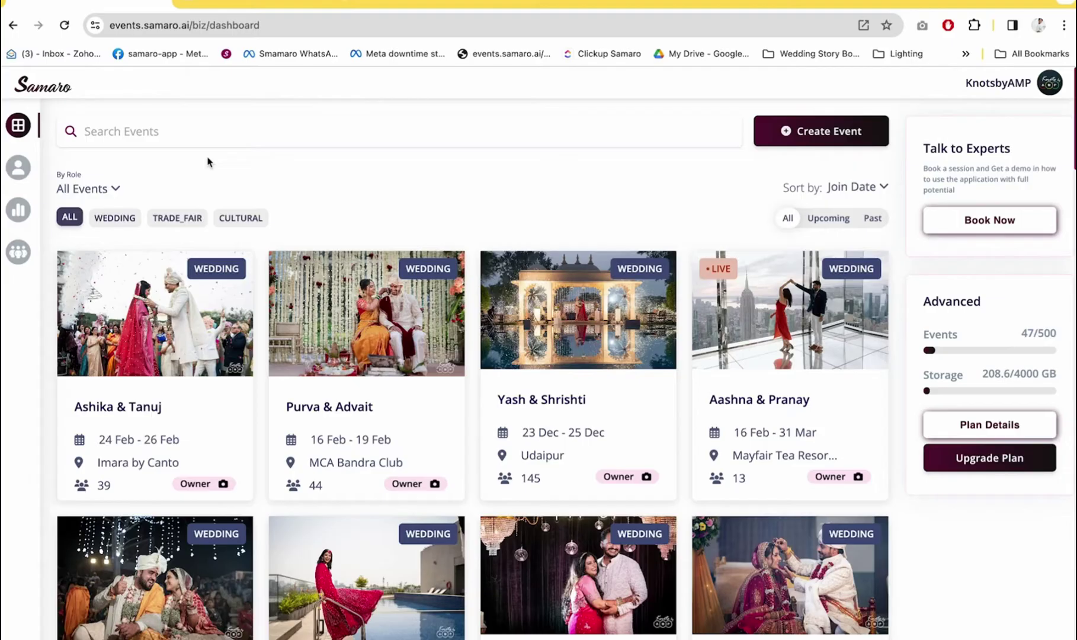
pyautogui.click(115, 217)
pyautogui.click(178, 217)
pyautogui.click(241, 218)
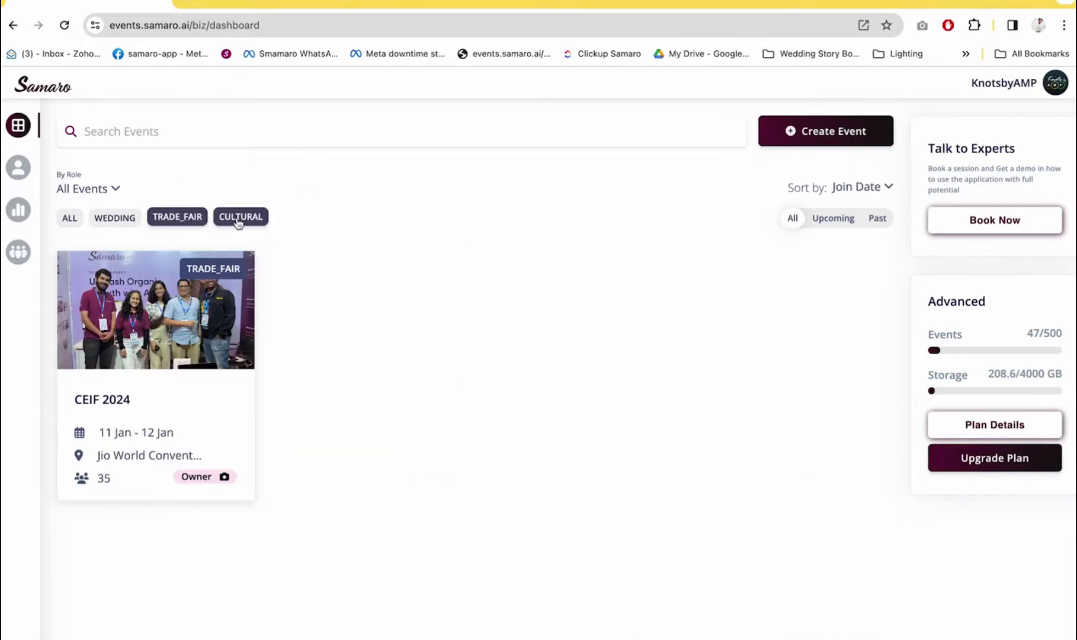
pyautogui.click(69, 217)
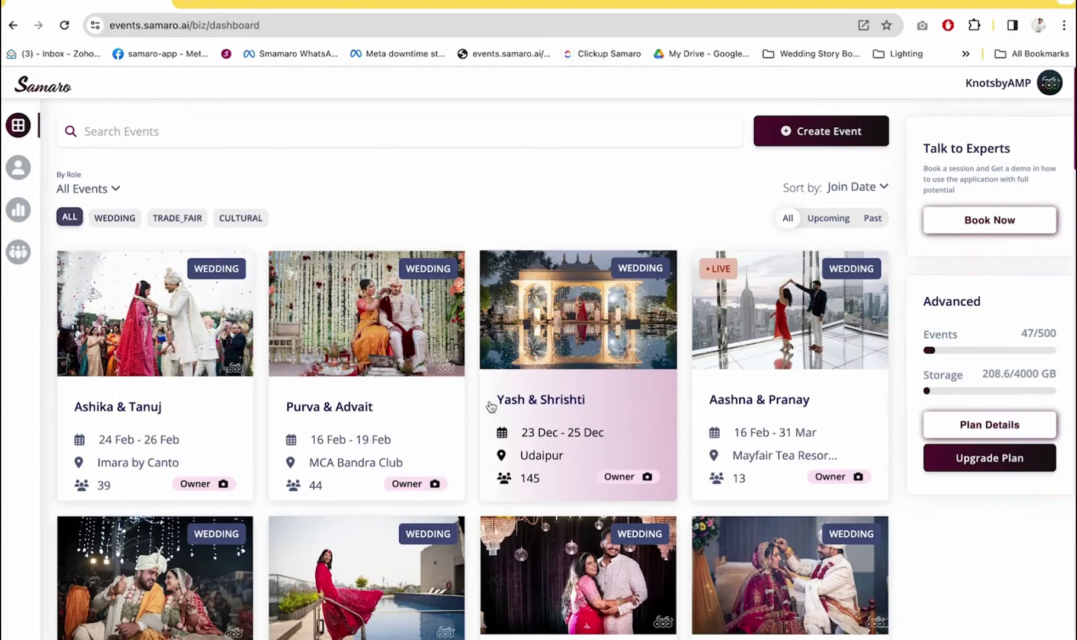
# Sort events by Guest Count descending and filter the list to Past events
pyautogui.click(885, 189)
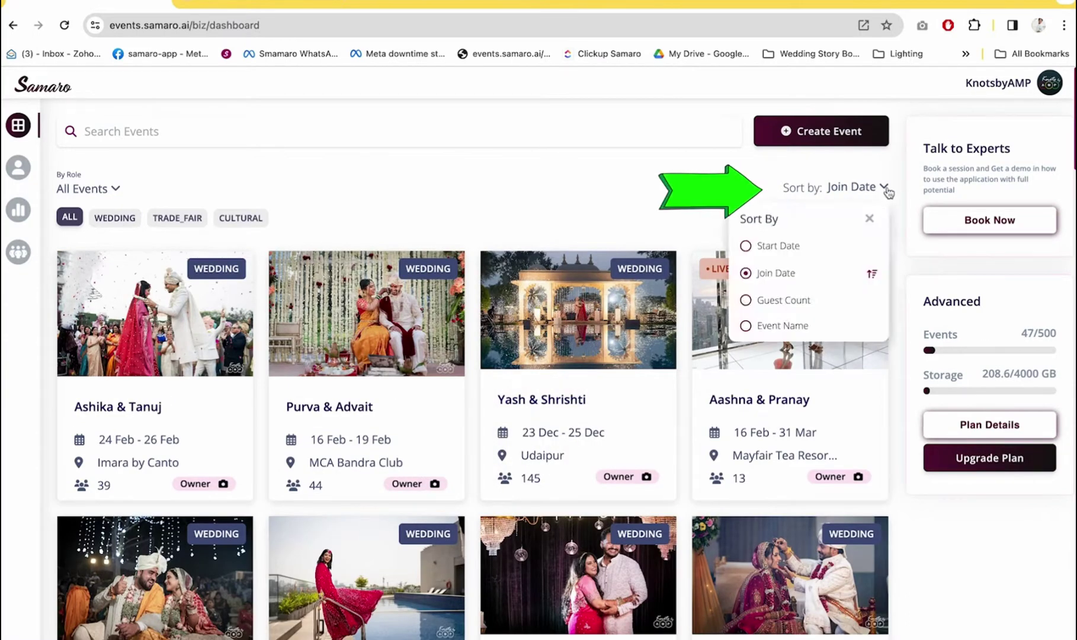
pyautogui.click(746, 302)
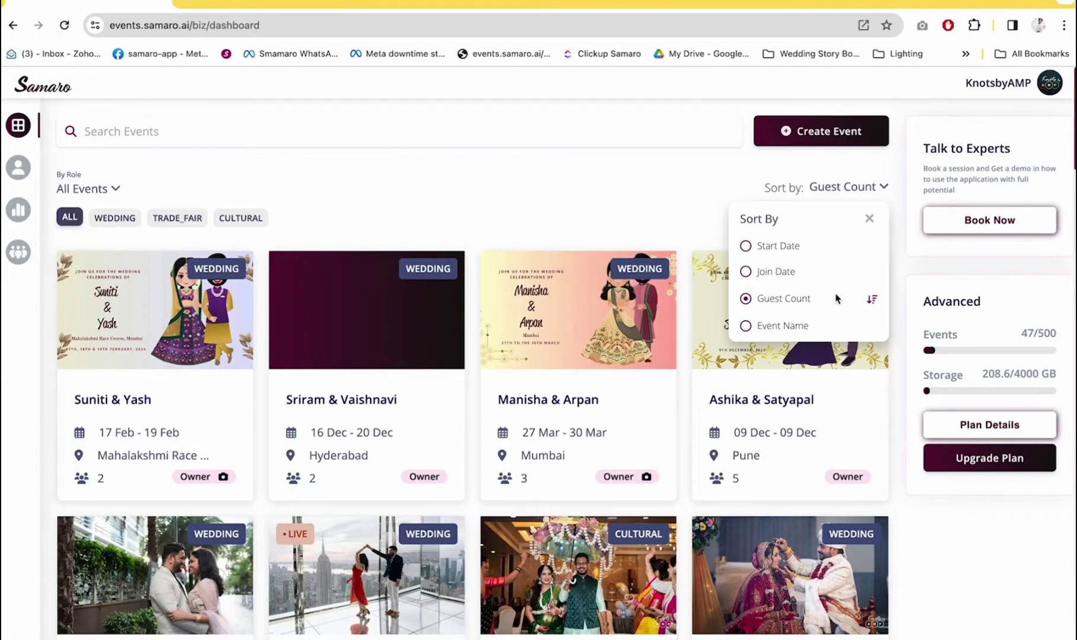
pyautogui.click(873, 300)
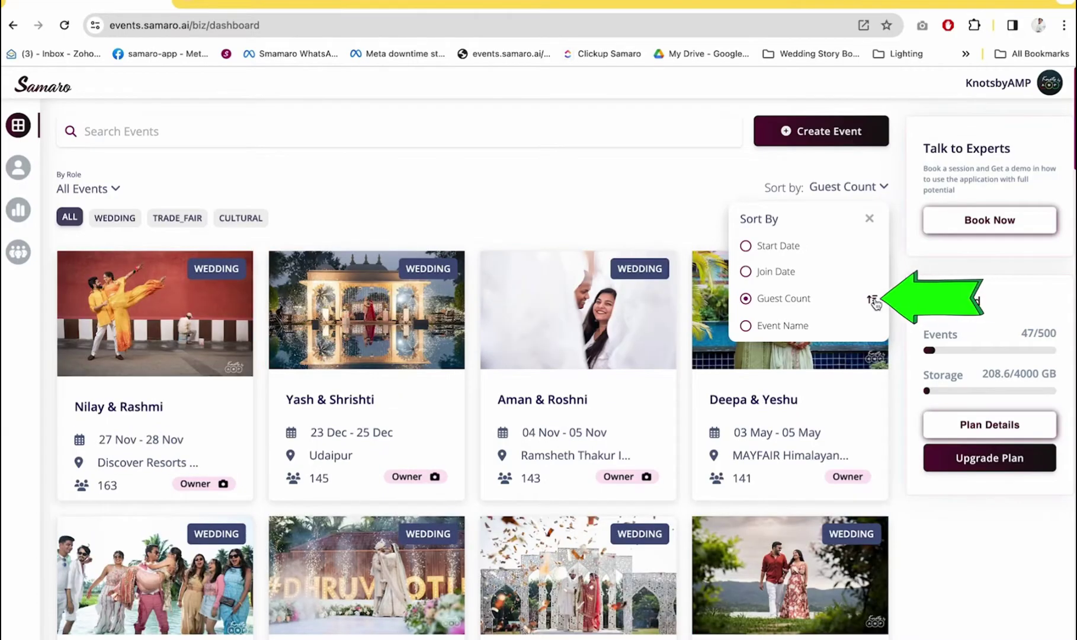
pyautogui.click(870, 220)
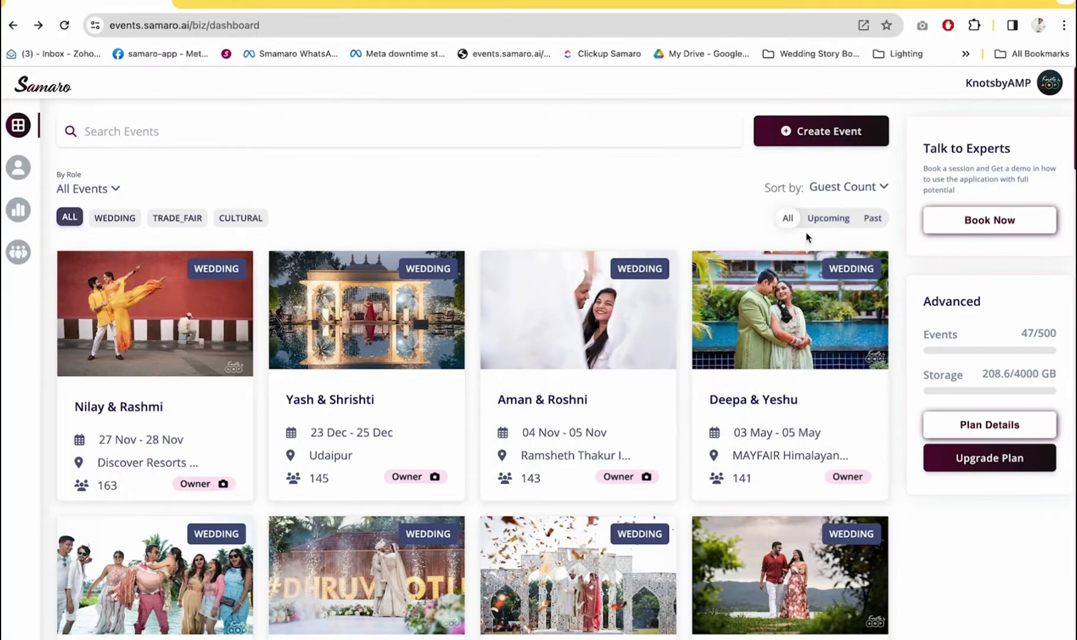
pyautogui.click(822, 224)
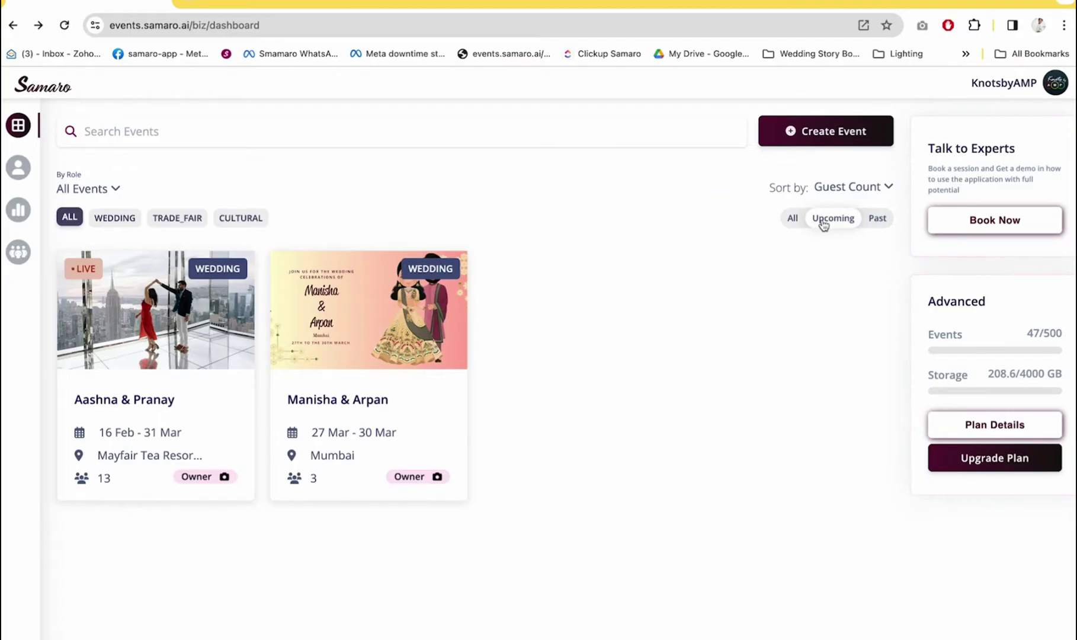
pyautogui.click(885, 219)
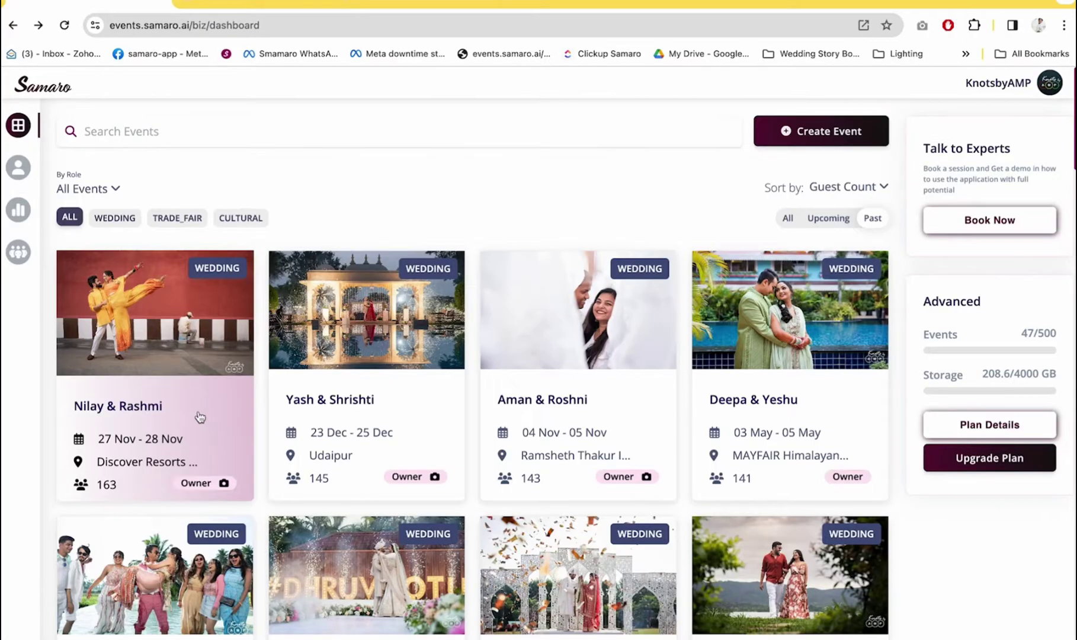
# Open the 163-guest wedding event and browse its Discover Resorts Karjat itinerary, including Mehendi
pyautogui.click(200, 418)
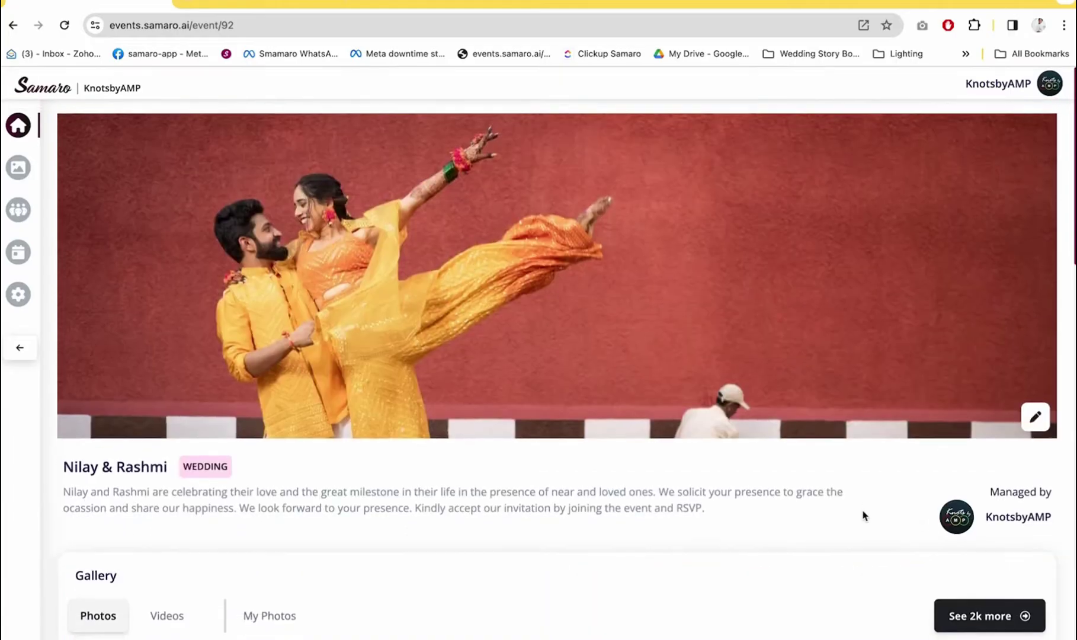
pyautogui.scroll(-4, 863, 515)
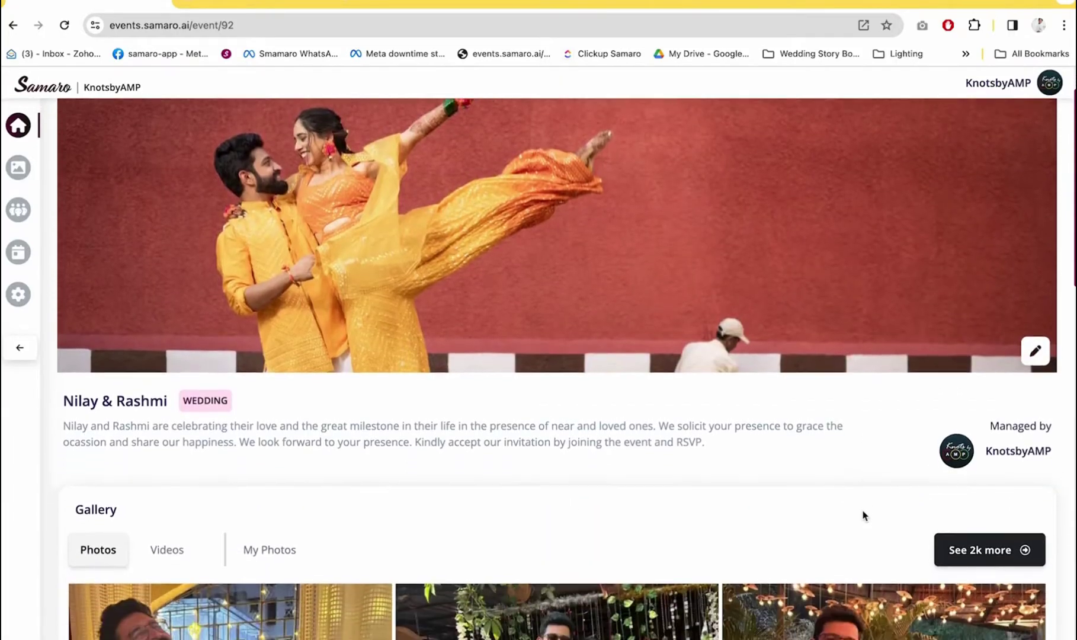
pyautogui.scroll(-12, 863, 510)
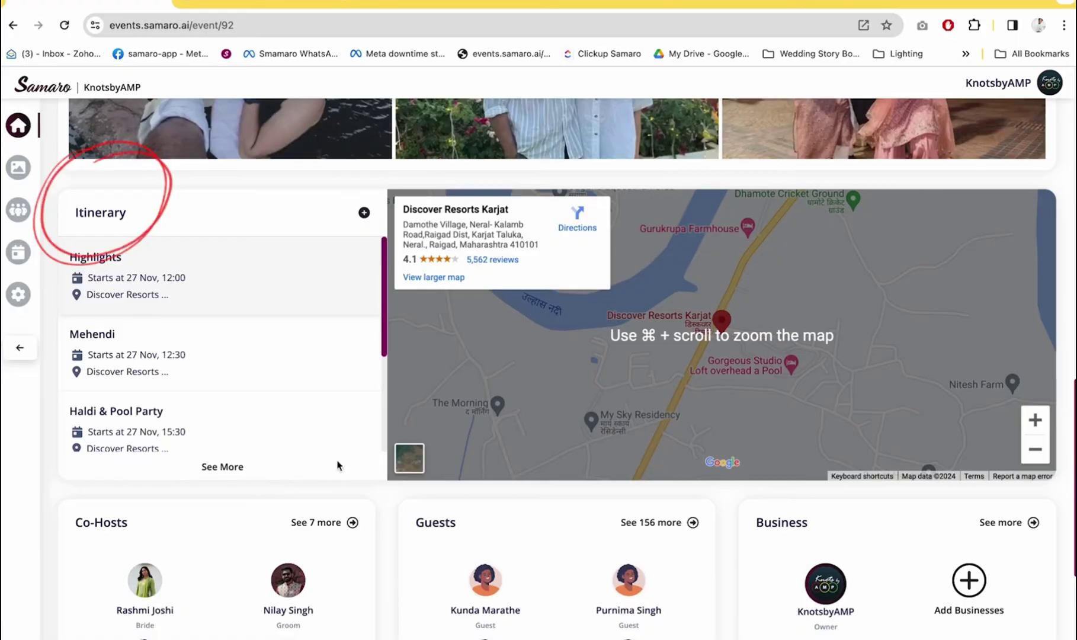
pyautogui.click(209, 344)
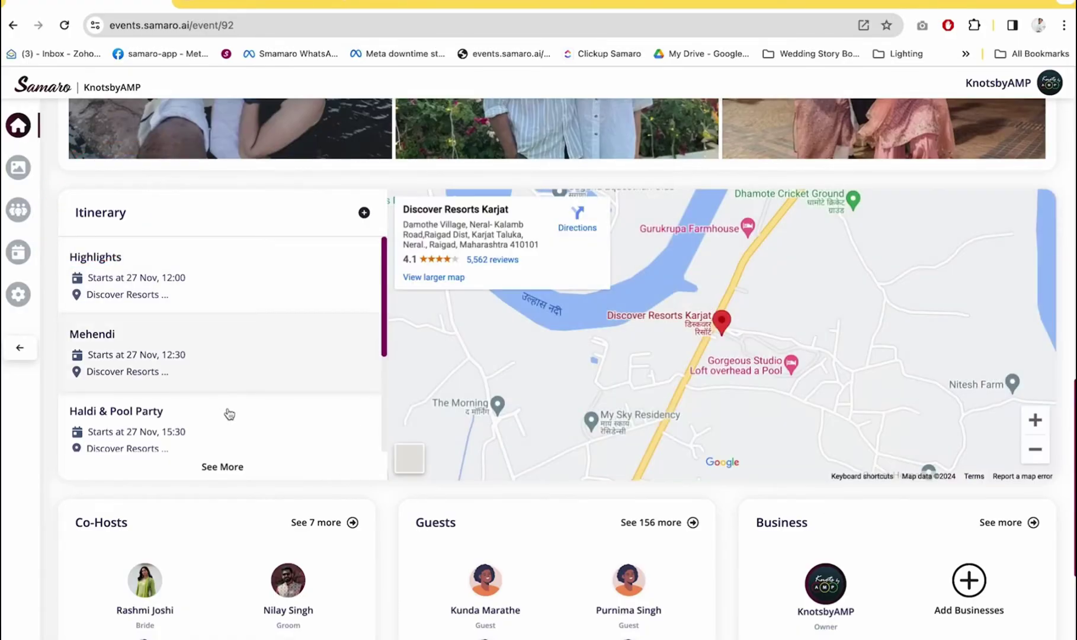
pyautogui.scroll(-3, 291, 440)
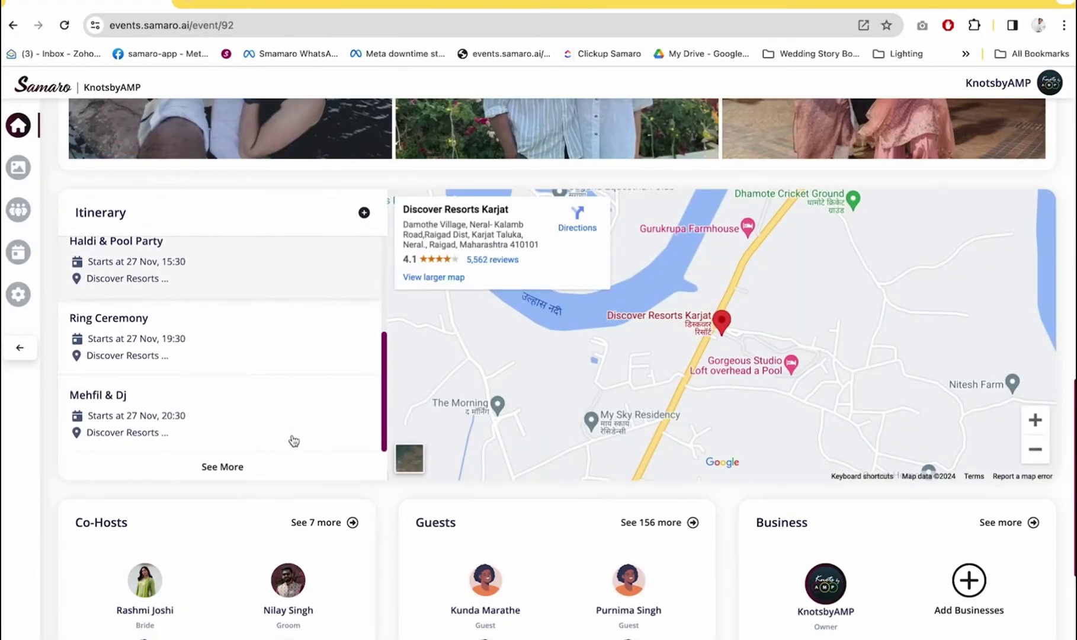
pyautogui.scroll(-5, 291, 440)
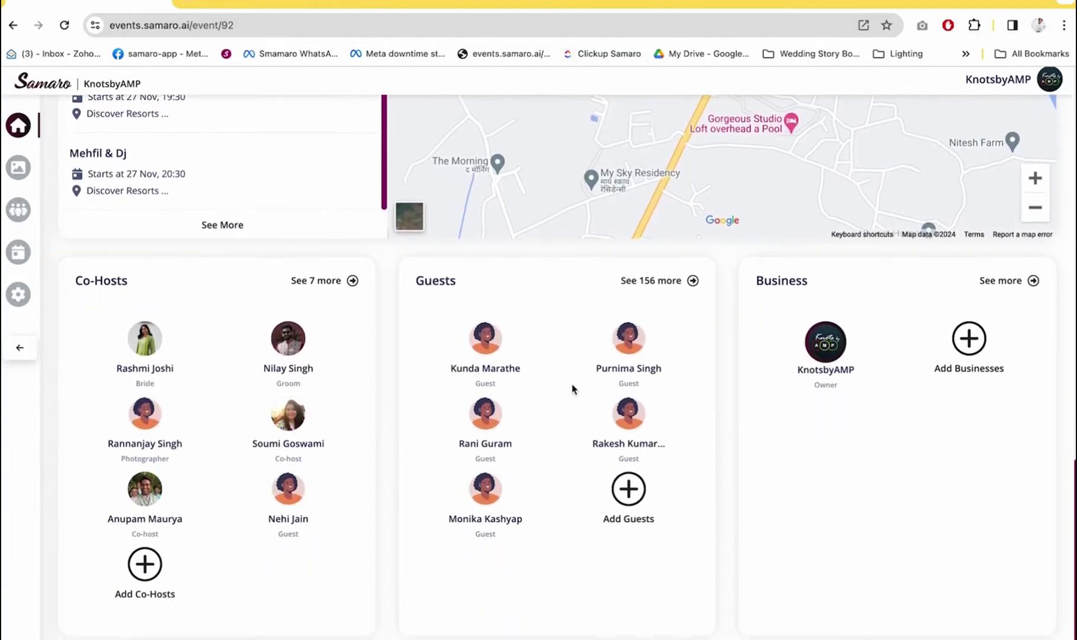
pyautogui.scroll(2, 852, 361)
pyautogui.scroll(3, 913, 421)
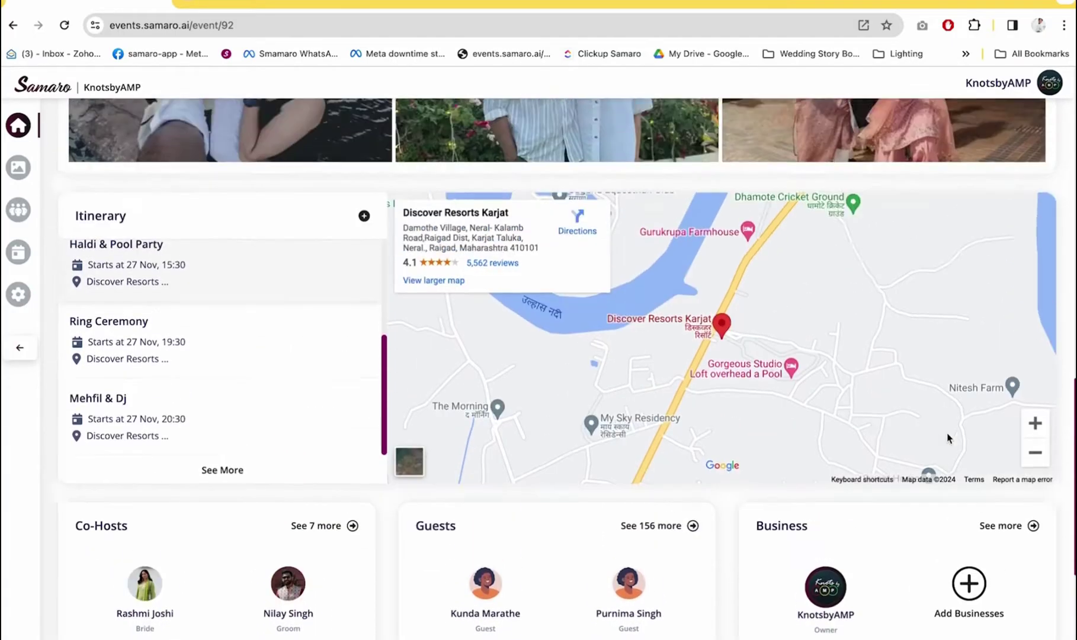
pyautogui.scroll(10, 947, 437)
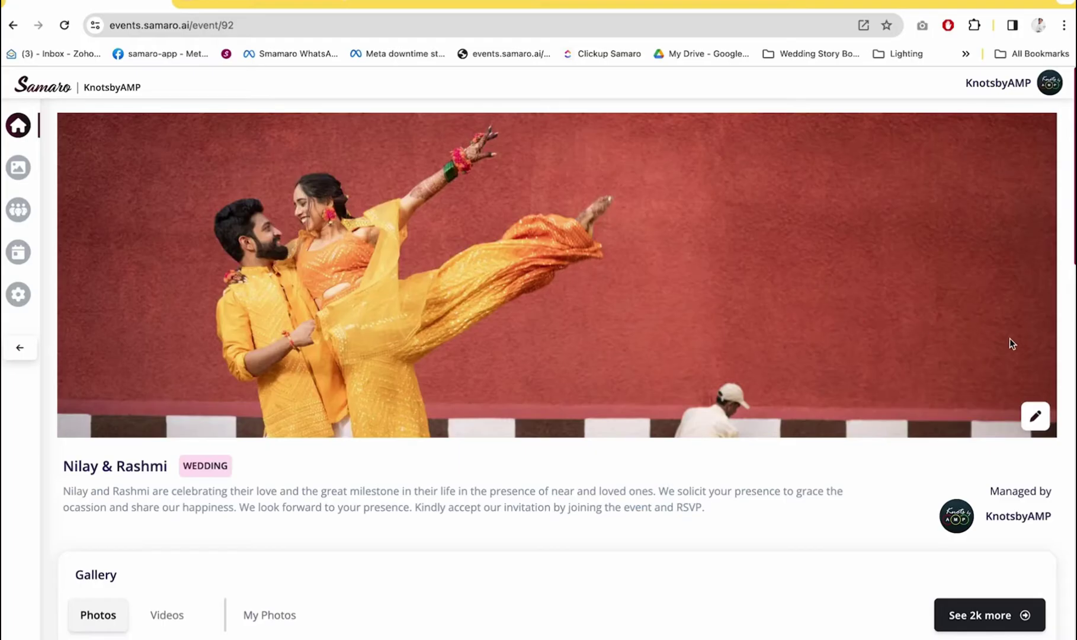
pyautogui.click(1035, 416)
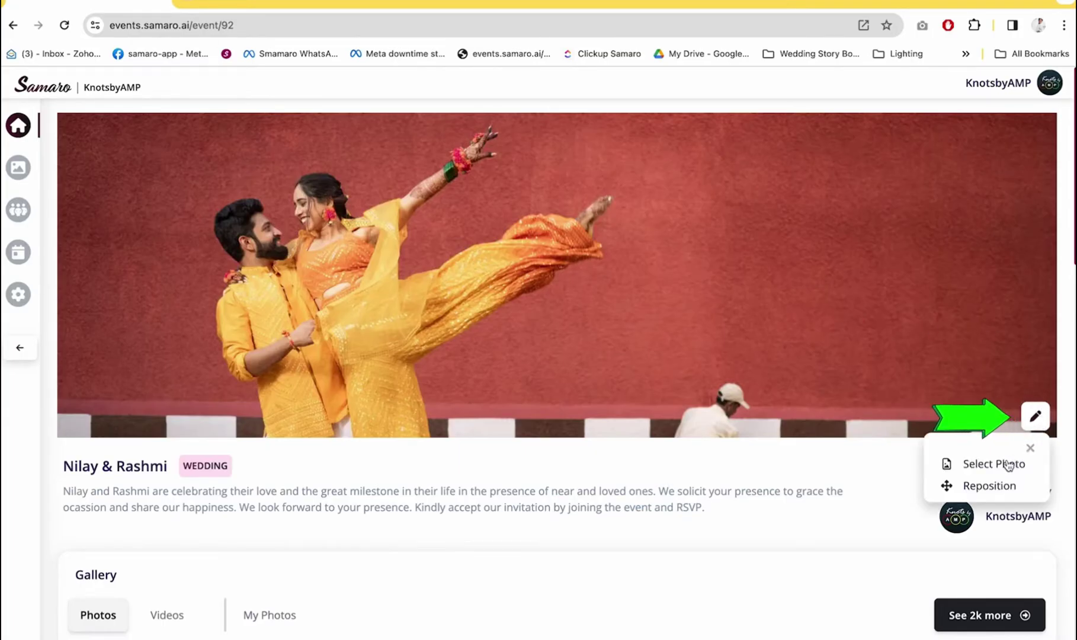
pyautogui.click(1002, 486)
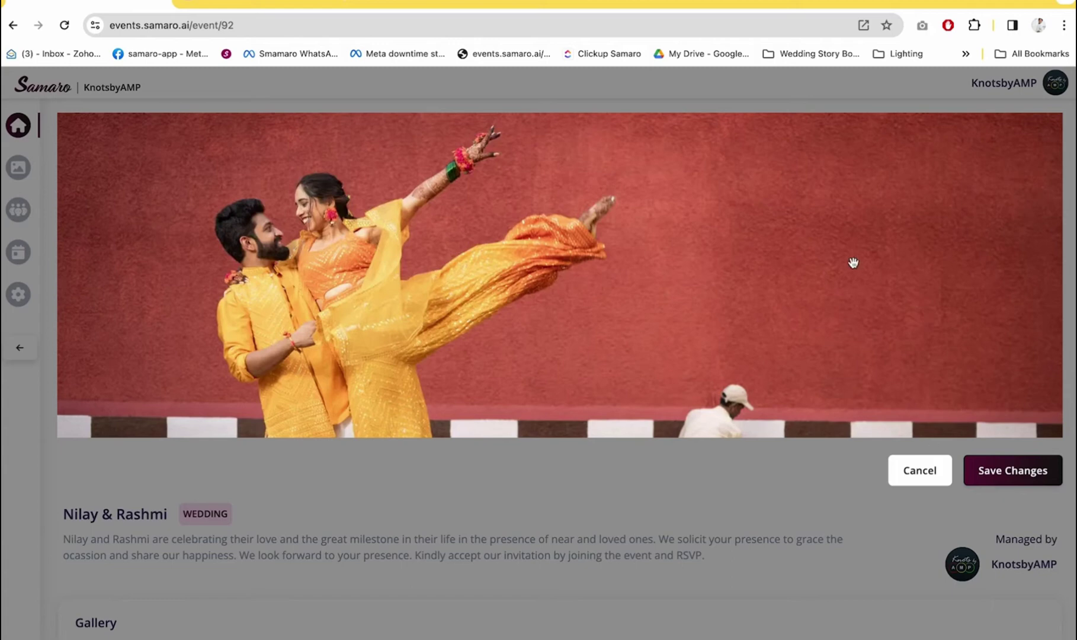
pyautogui.moveTo(854, 264); pyautogui.dragTo(869, 283)
pyautogui.click(403, 483)
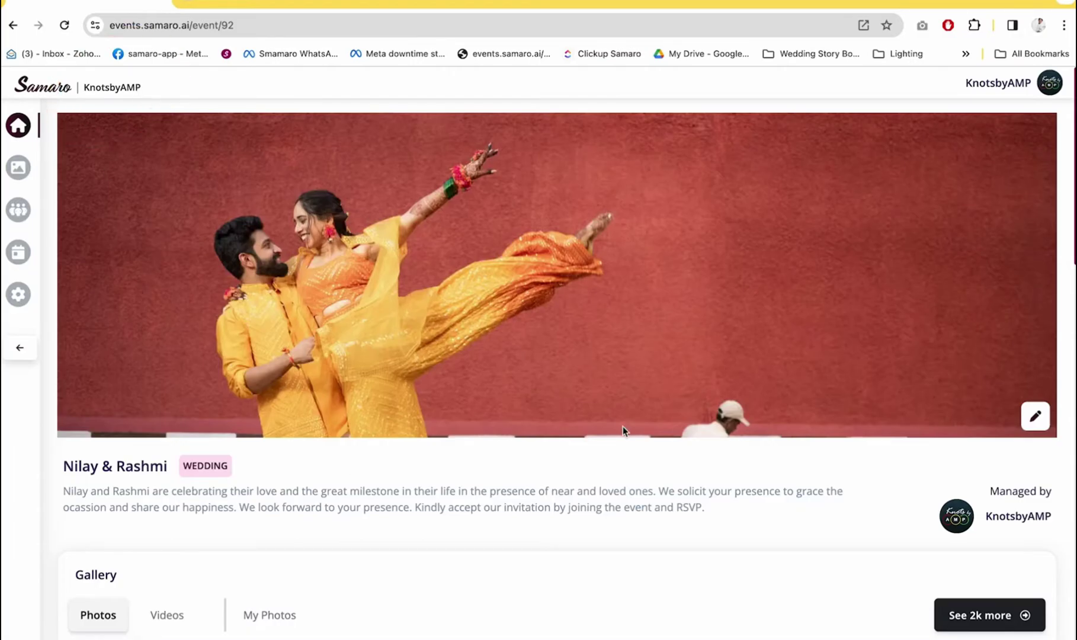
# Scroll the event home page down to the Co-Hosts, Guests and Business cards
pyautogui.scroll(-2, 623, 427)
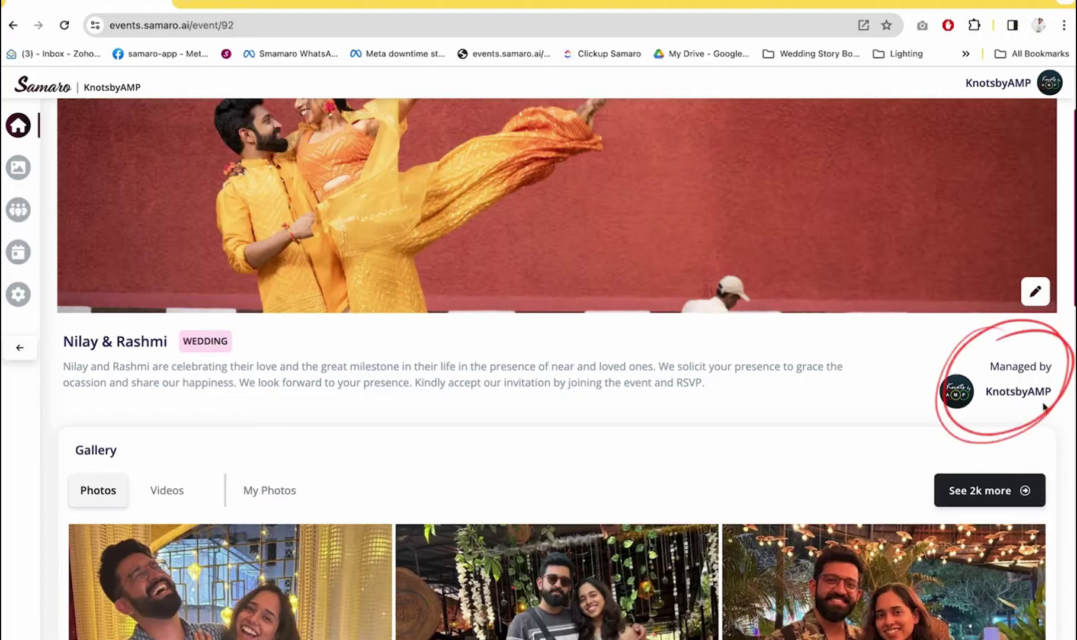
pyautogui.scroll(-10, 1045, 406)
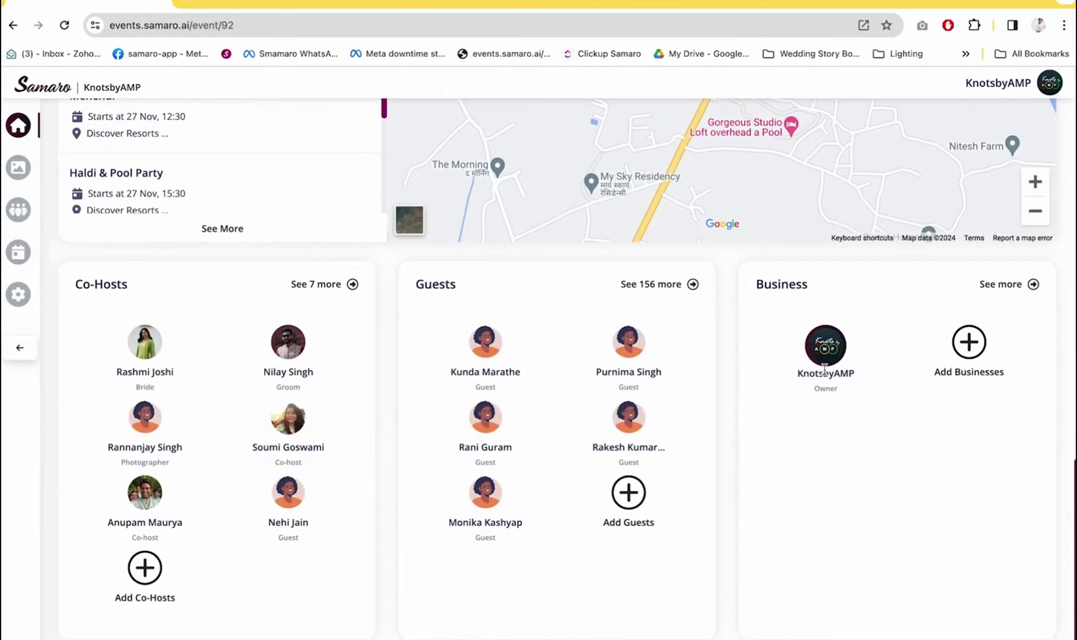
pyautogui.scroll(1, 824, 374)
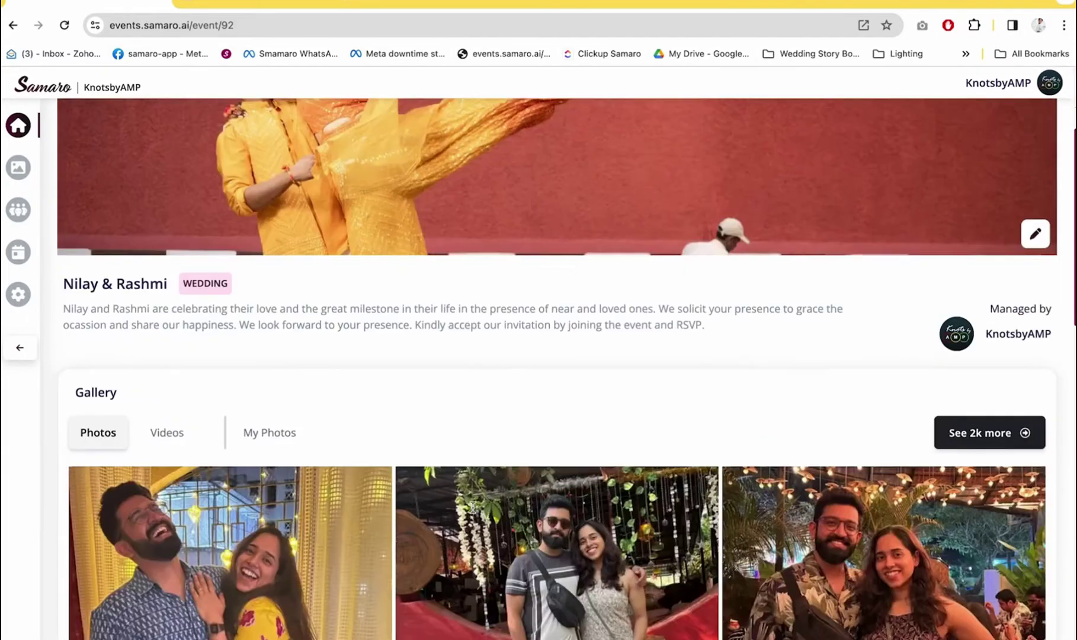
pyautogui.scroll(-5, 474, 512)
# Open the Nilay & Rashmi media gallery and browse its photos
pyautogui.click(474, 513)
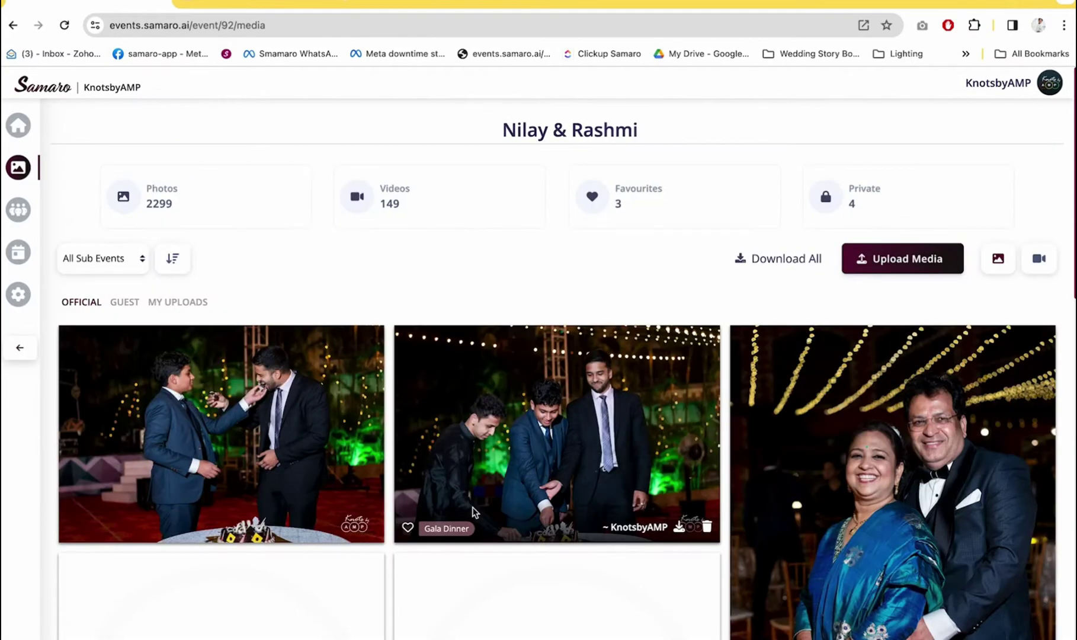
pyautogui.scroll(-3, 474, 513)
pyautogui.scroll(2, 474, 512)
pyautogui.scroll(1, 475, 513)
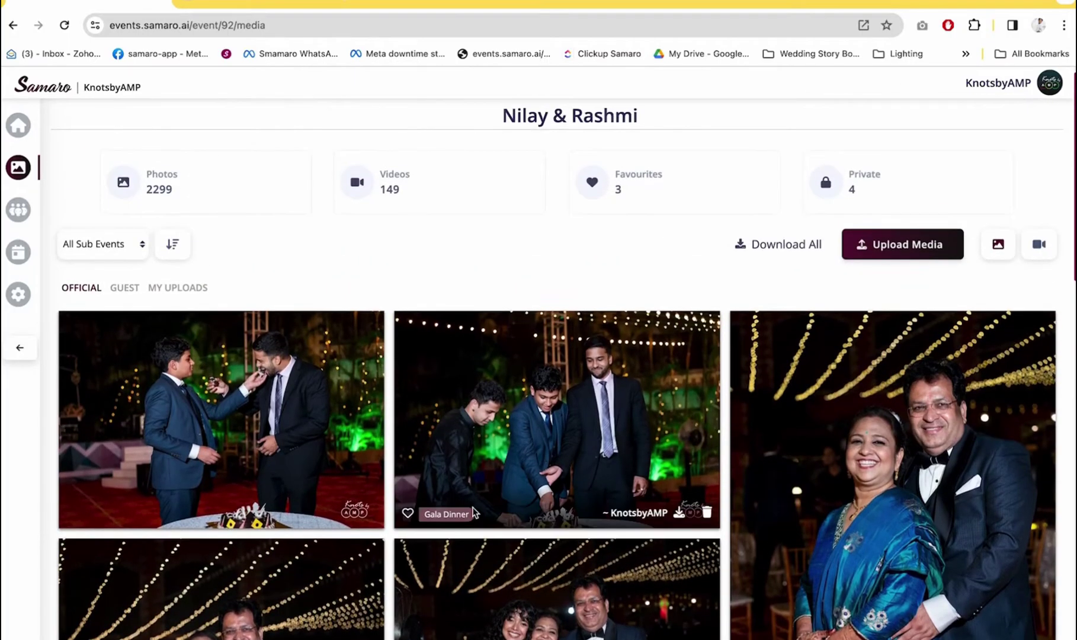
pyautogui.scroll(-1, 474, 513)
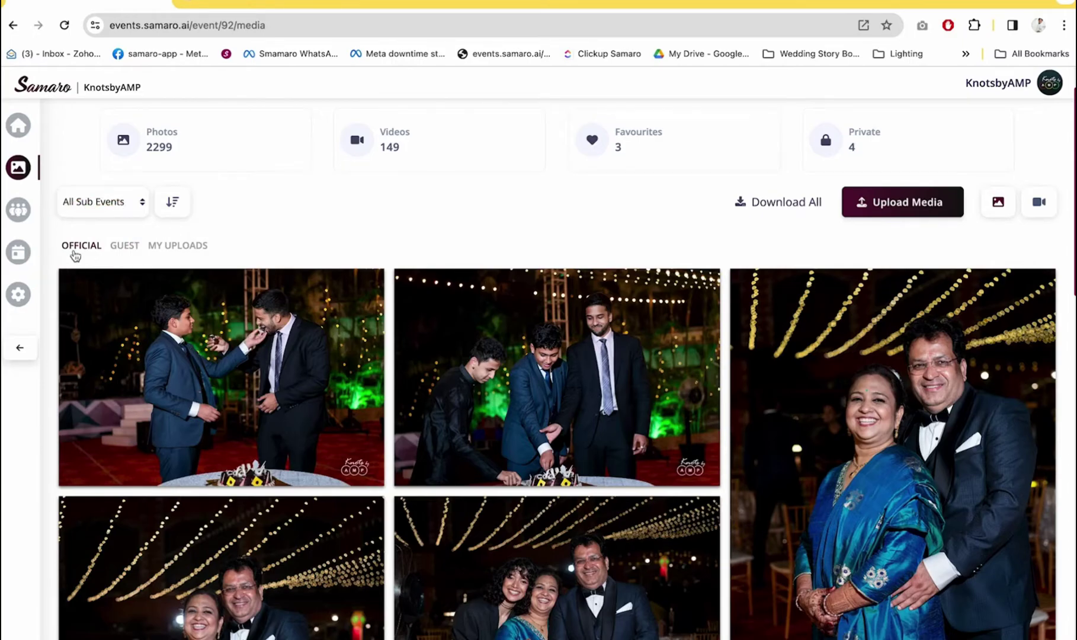
# View the guest-uploaded photos, then switch to the My Uploads photos
pyautogui.click(125, 248)
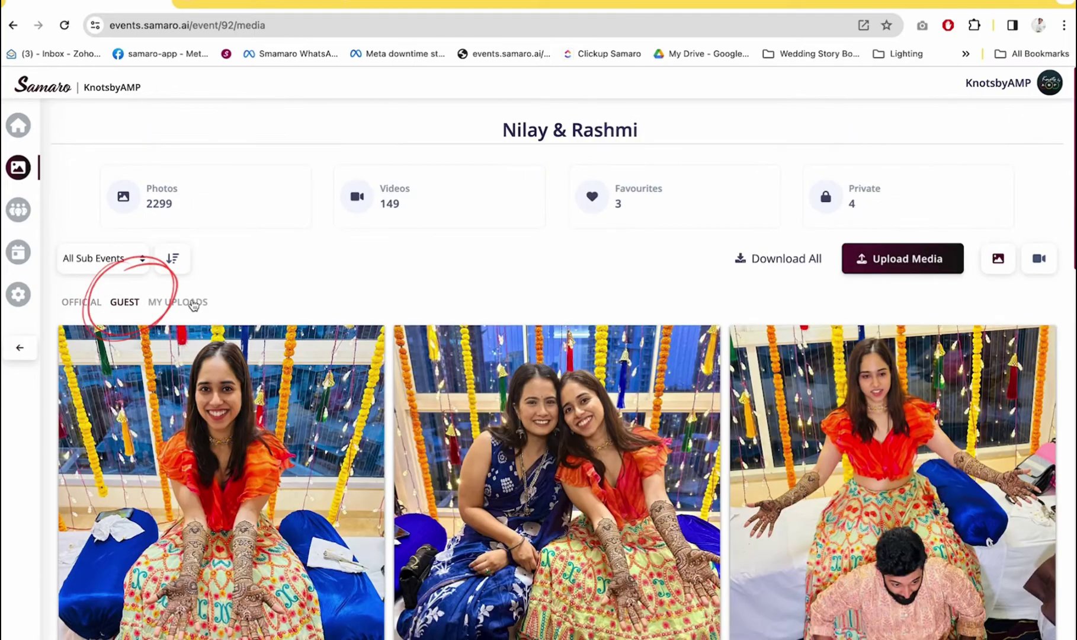
pyautogui.click(178, 302)
pyautogui.scroll(-5, 817, 233)
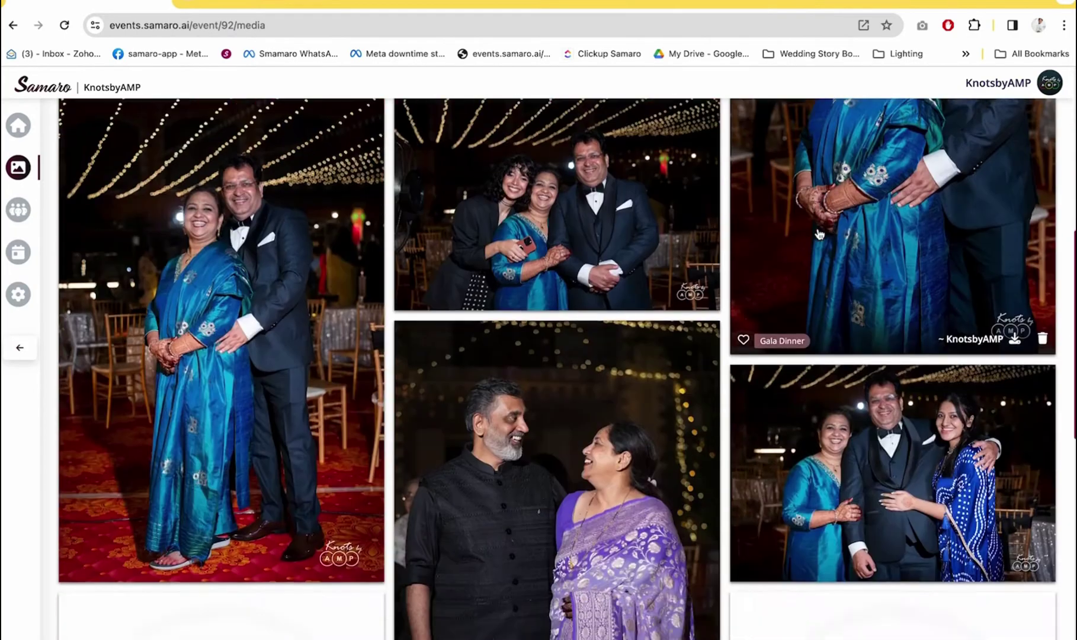
pyautogui.scroll(6, 948, 178)
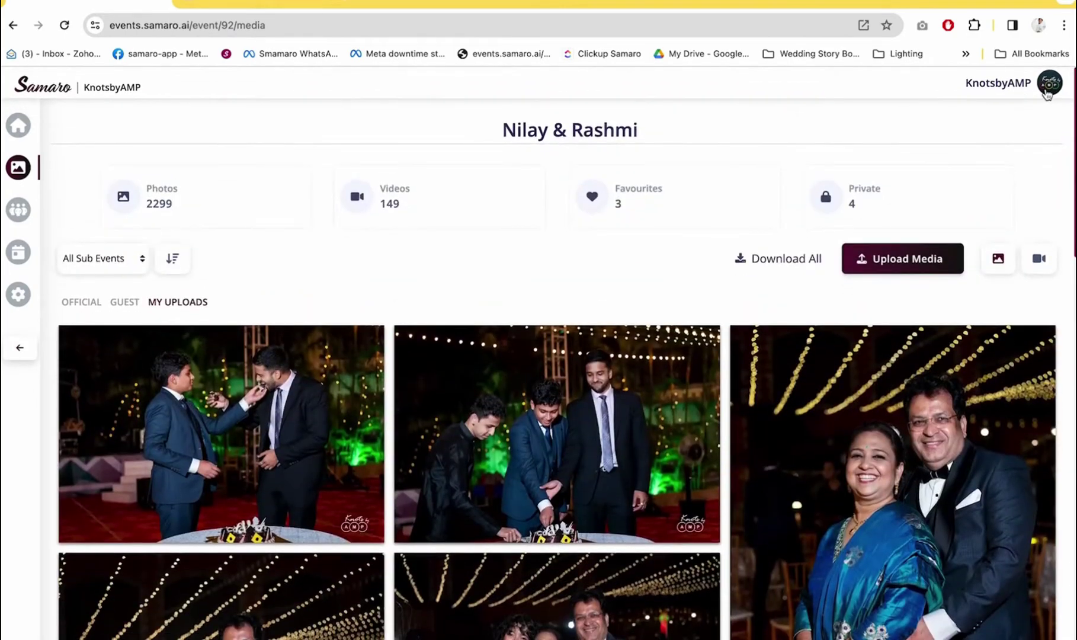
pyautogui.click(1049, 85)
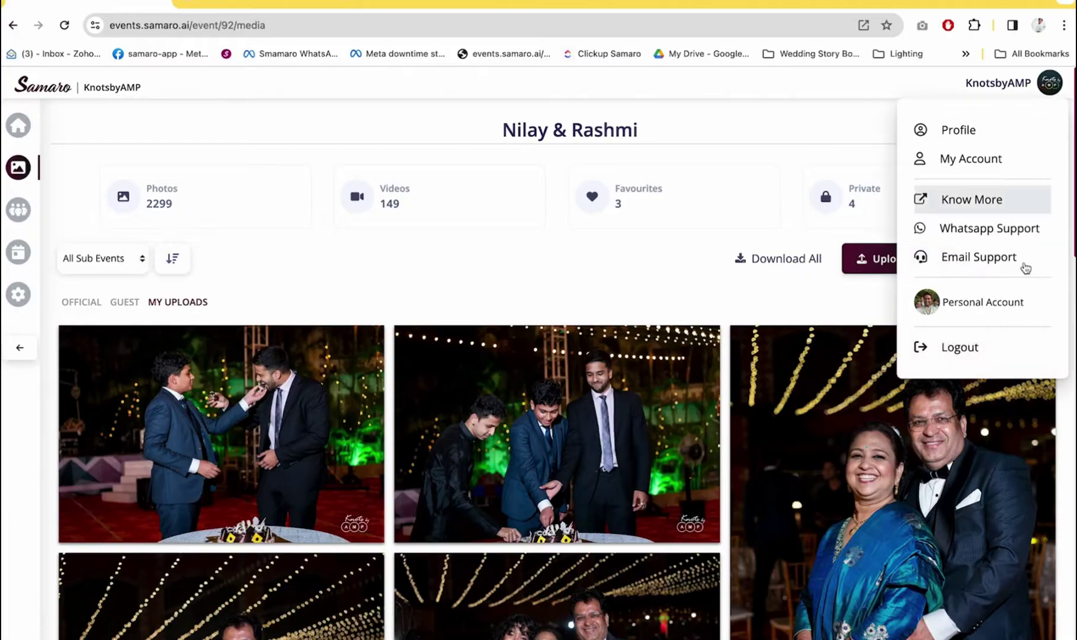
# Switch to the personal account and open the Nilay & Rashmi event via a 'nilay' search
pyautogui.click(1018, 300)
pyautogui.write('nila')
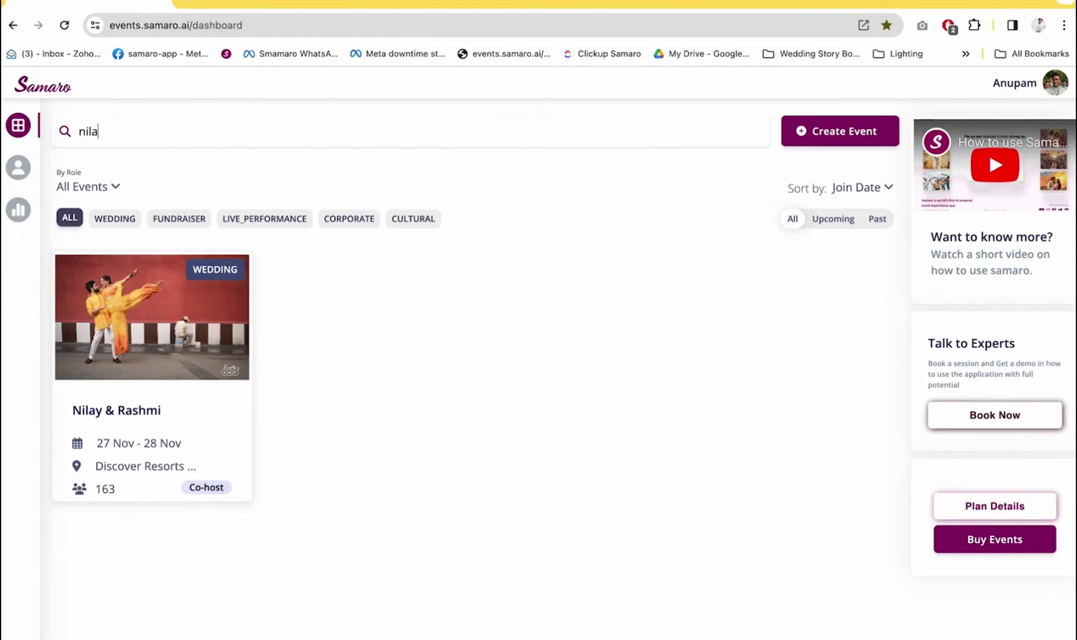
pyautogui.write('y')
pyautogui.click(226, 415)
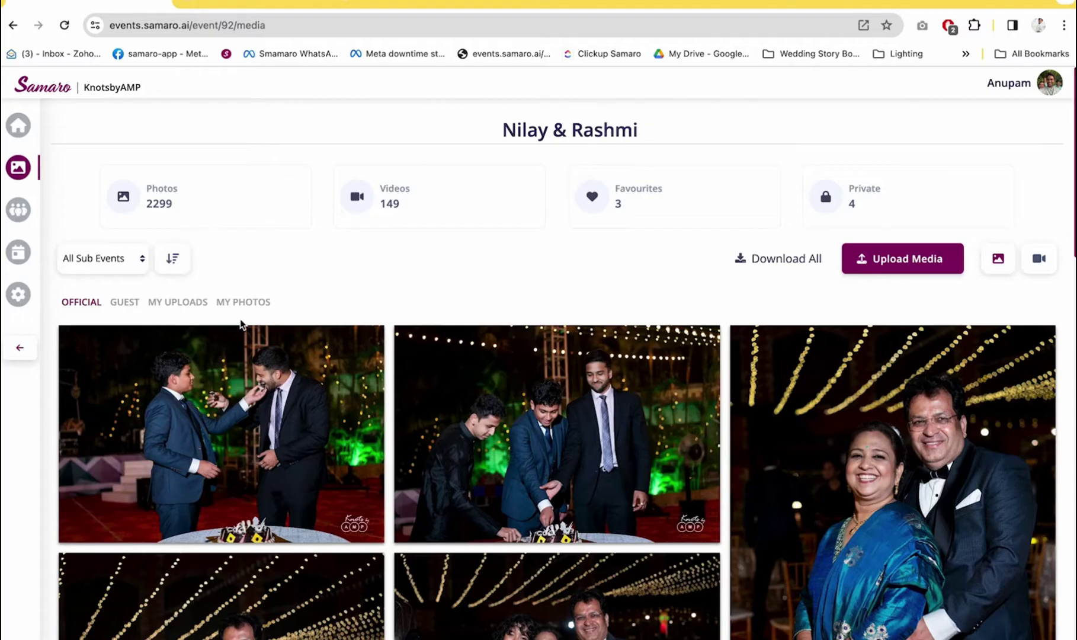
# Show the two face-matched photos under My Photos
pyautogui.click(240, 313)
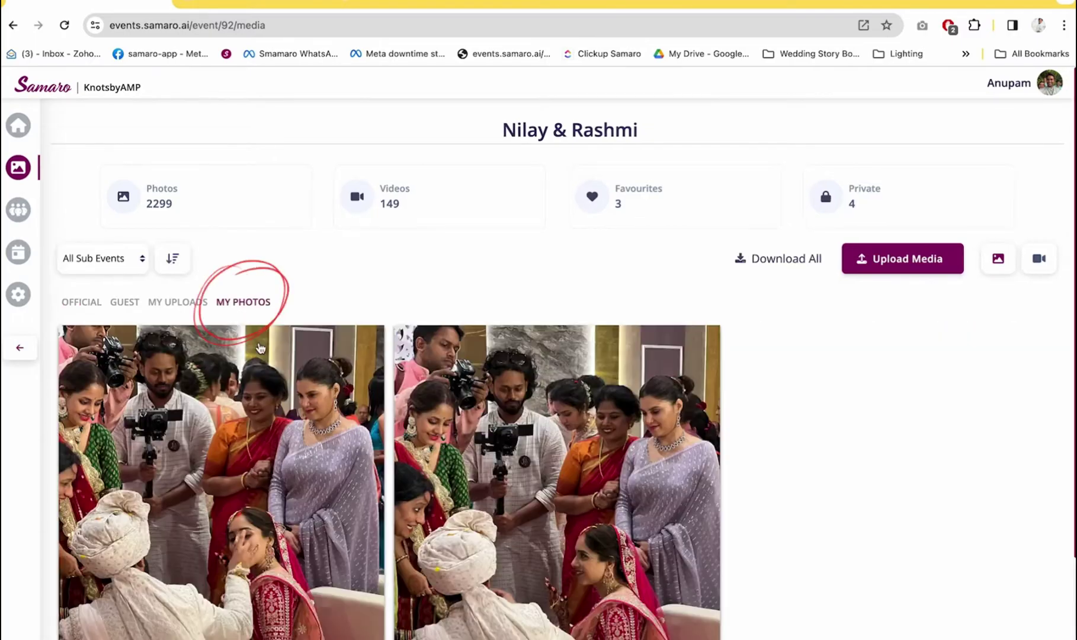
pyautogui.scroll(-3, 316, 485)
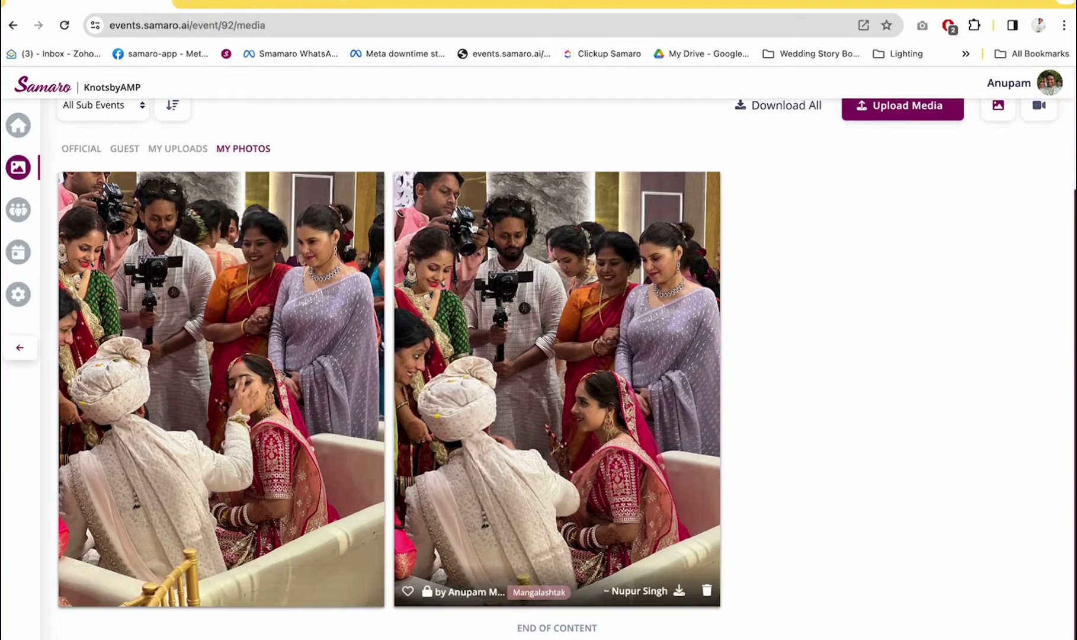
pyautogui.scroll(2, 225, 356)
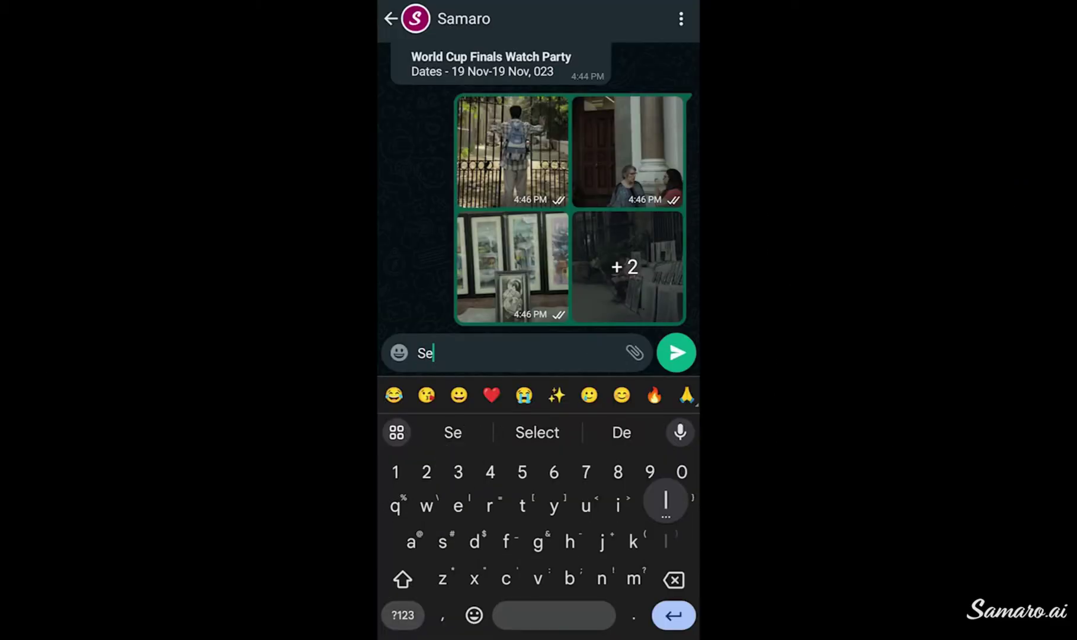
# Send the bot 'Select' with the event passcode, then send 'List'
pyautogui.press('BackSpace')
pyautogui.press('BackSpace')
pyautogui.press('BackSpace')
pyautogui.press('BackSpace')
pyautogui.click(537, 433)
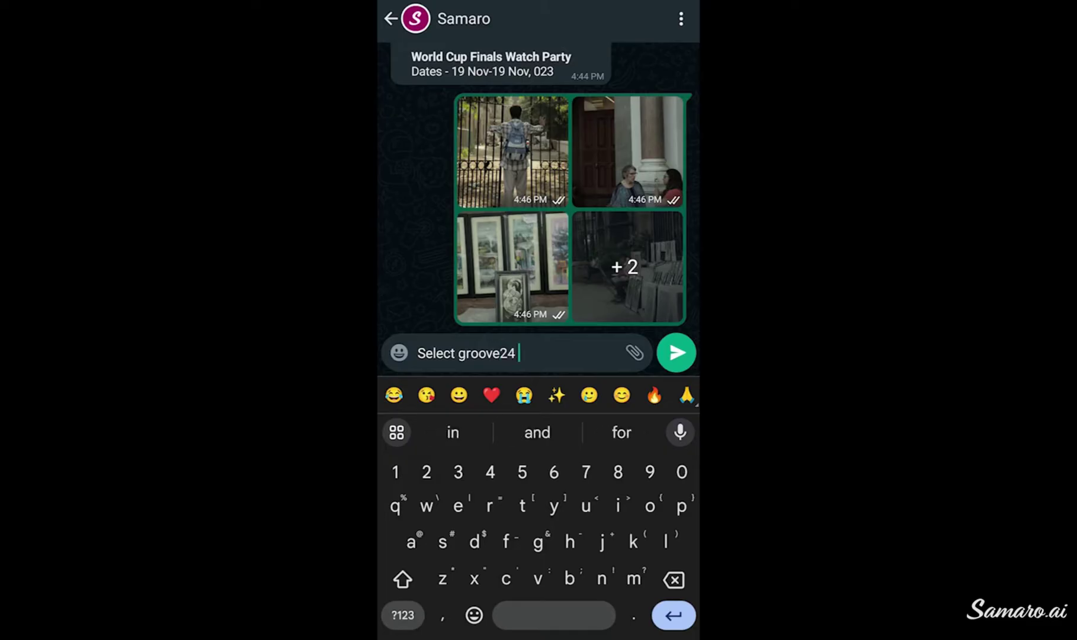
pyautogui.click(676, 352)
pyautogui.write('List')
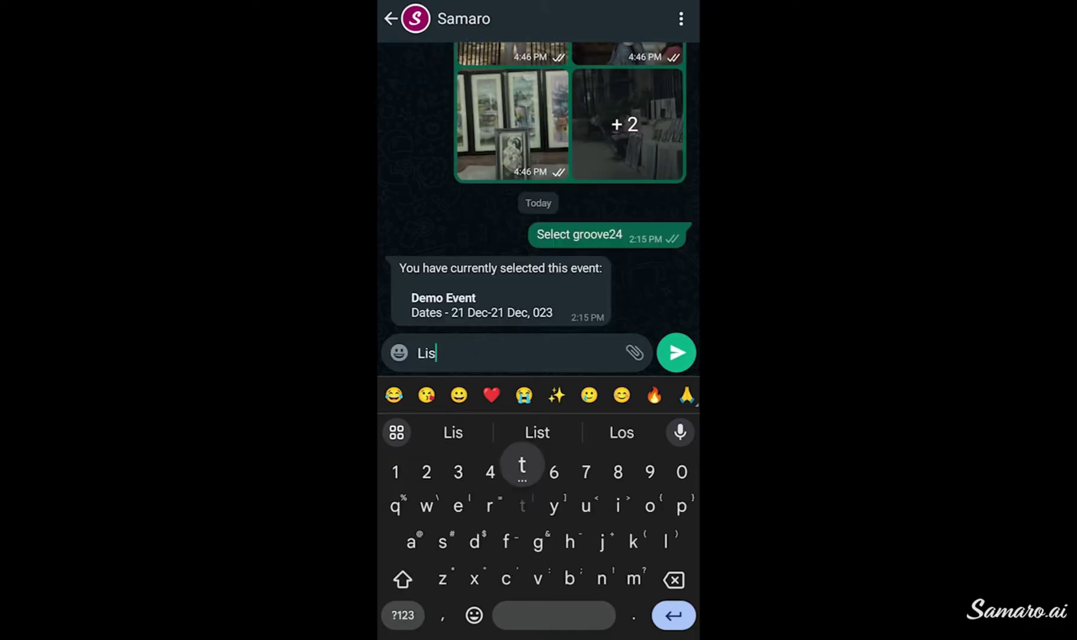
pyautogui.click(676, 352)
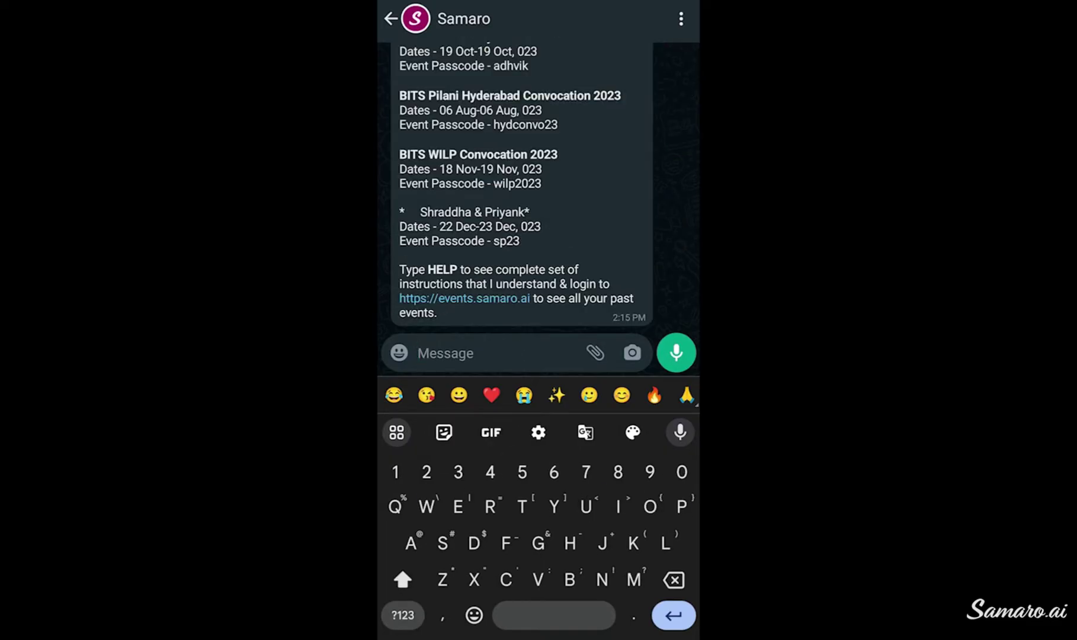
# Resend the 'Select' command with the event passcode to the bot
pyautogui.write('Slec')
pyautogui.click(537, 432)
pyautogui.click(628, 433)
pyautogui.click(676, 352)
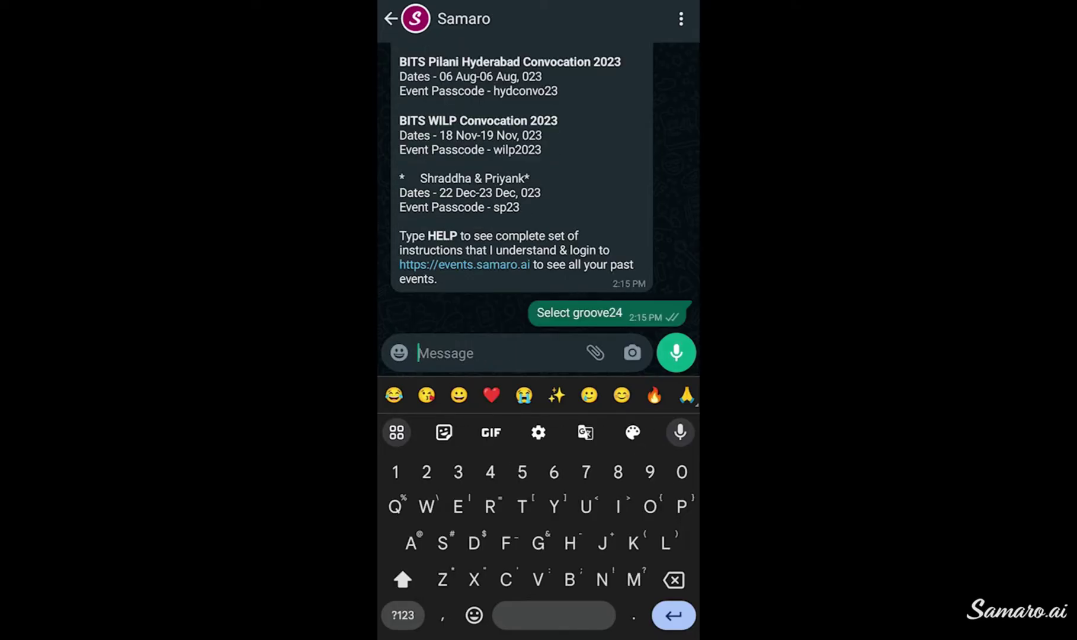
# Search for two contacts and send them to the bot to add as guests
pyautogui.click(595, 353)
pyautogui.click(466, 414)
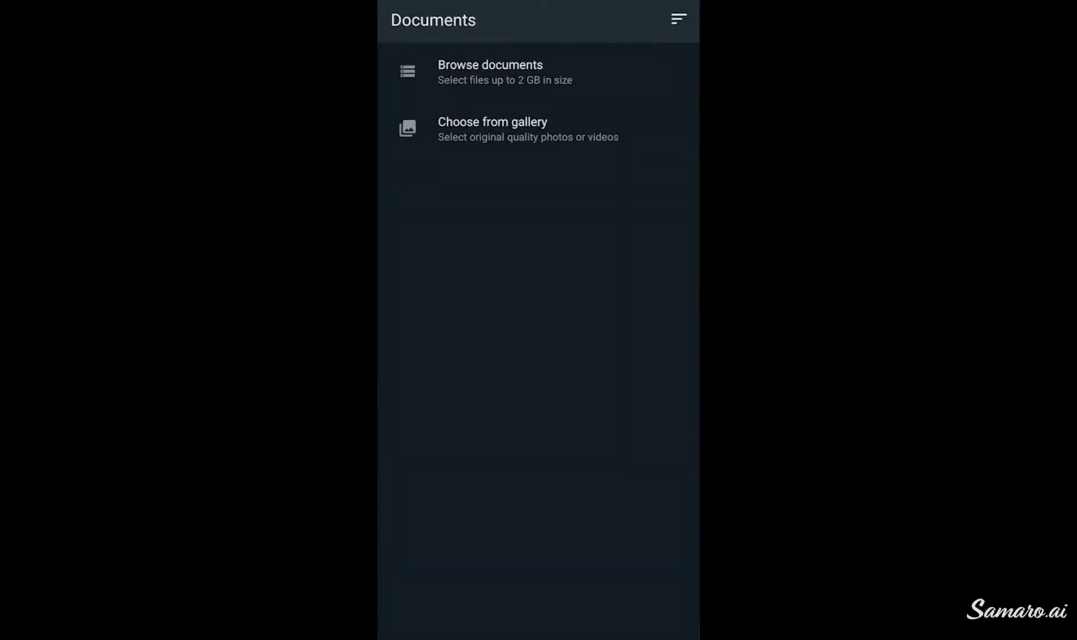
pyautogui.press('Escape')
pyautogui.press('Escape')
pyautogui.click(593, 619)
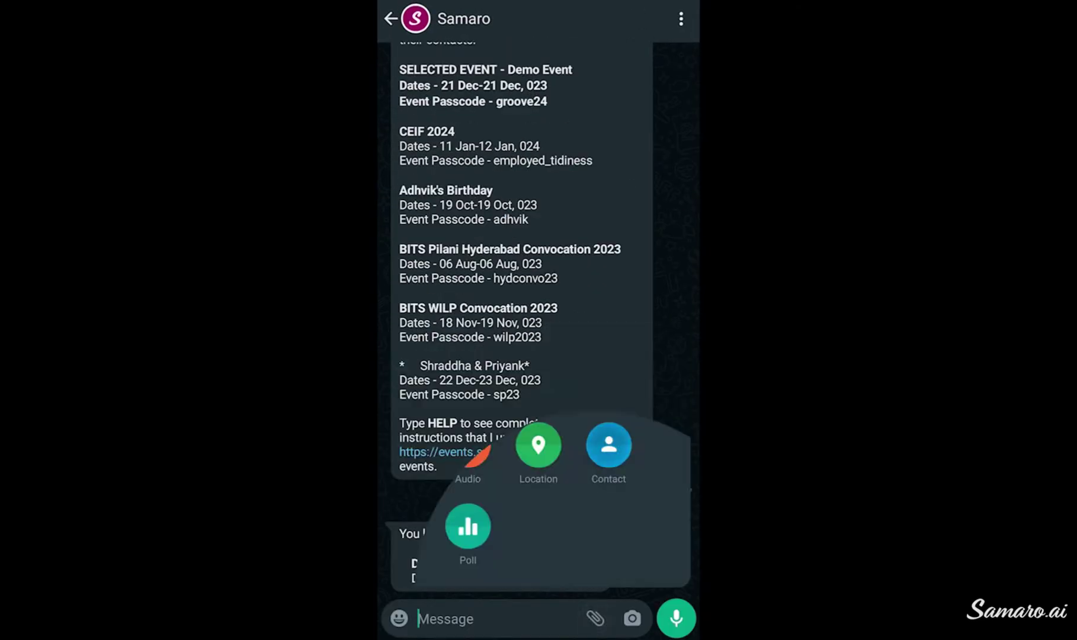
pyautogui.click(609, 442)
pyautogui.click(678, 17)
pyautogui.write('prakash w')
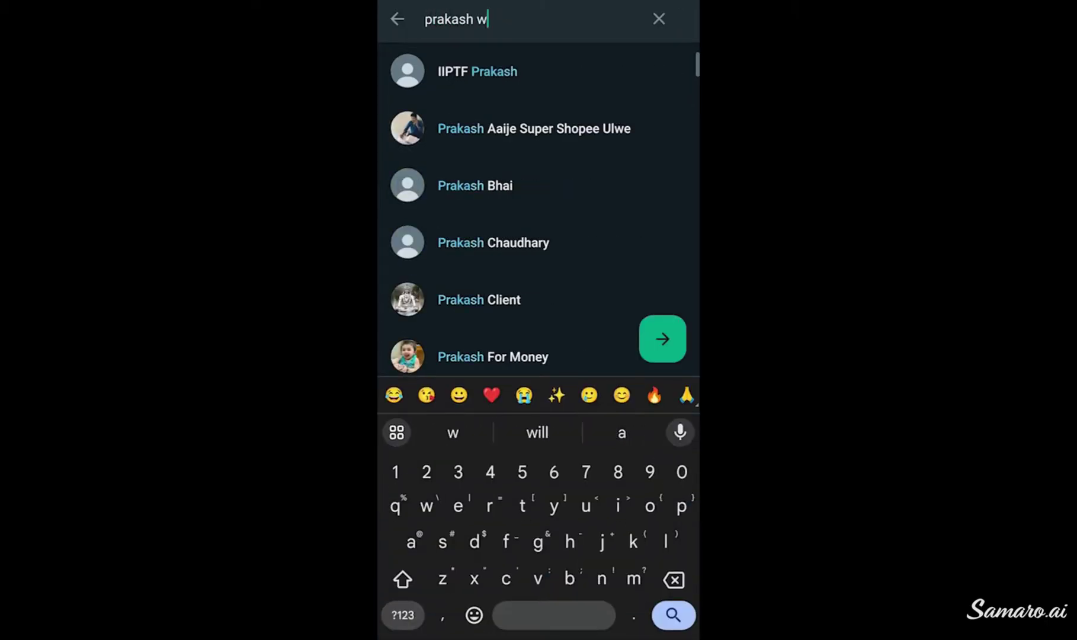
pyautogui.click(504, 71)
pyautogui.write('rahul so')
pyautogui.click(500, 150)
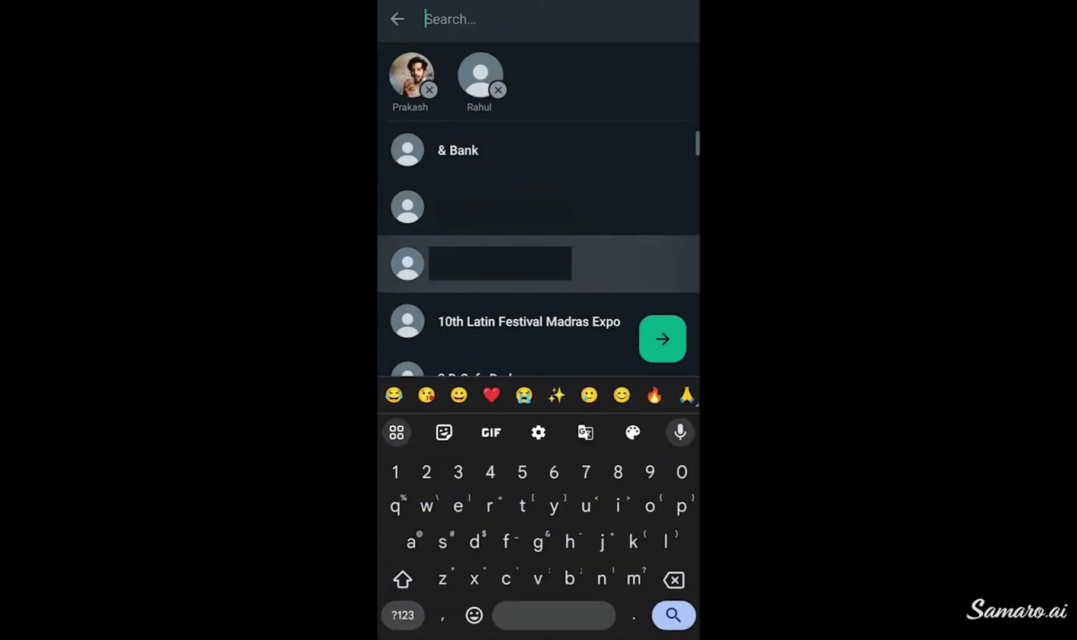
pyautogui.click(662, 338)
pyautogui.click(662, 604)
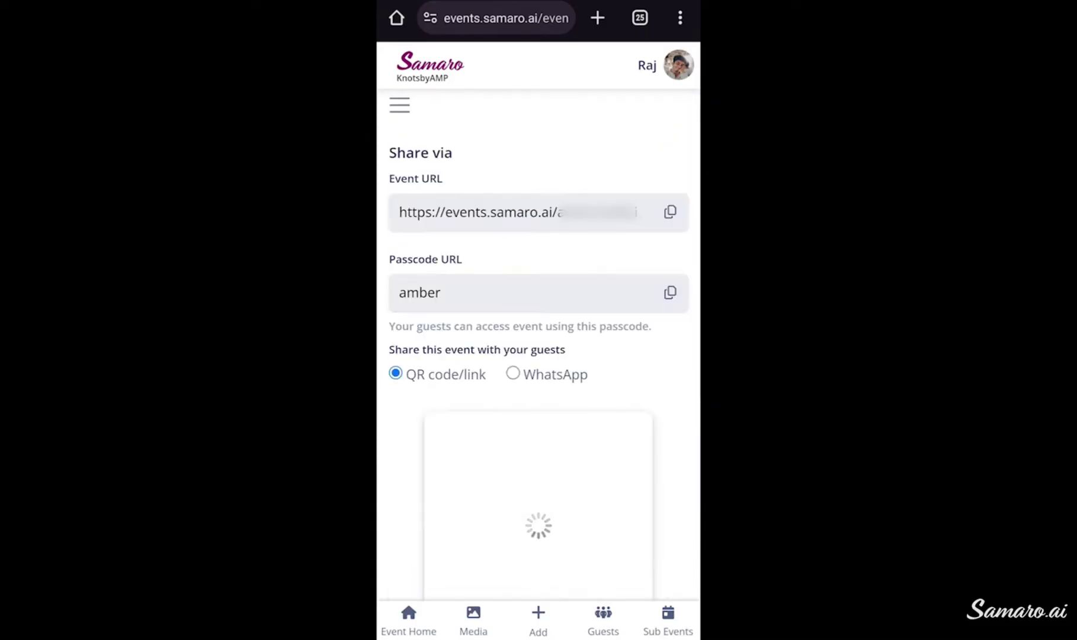
# Scroll the Share via page down to the guest QR code and Download QR button
pyautogui.scroll(-4, 539, 320)
pyautogui.scroll(-6, 539, 320)
pyautogui.scroll(-6, 539, 320)
pyautogui.scroll(-2, 538, 320)
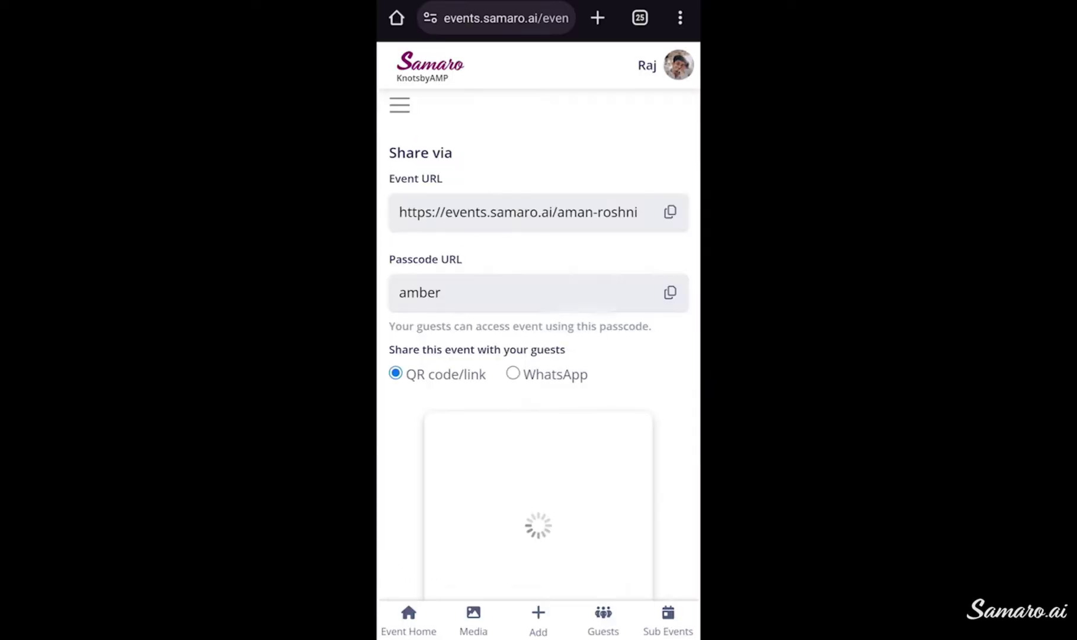
pyautogui.scroll(-5, 538, 320)
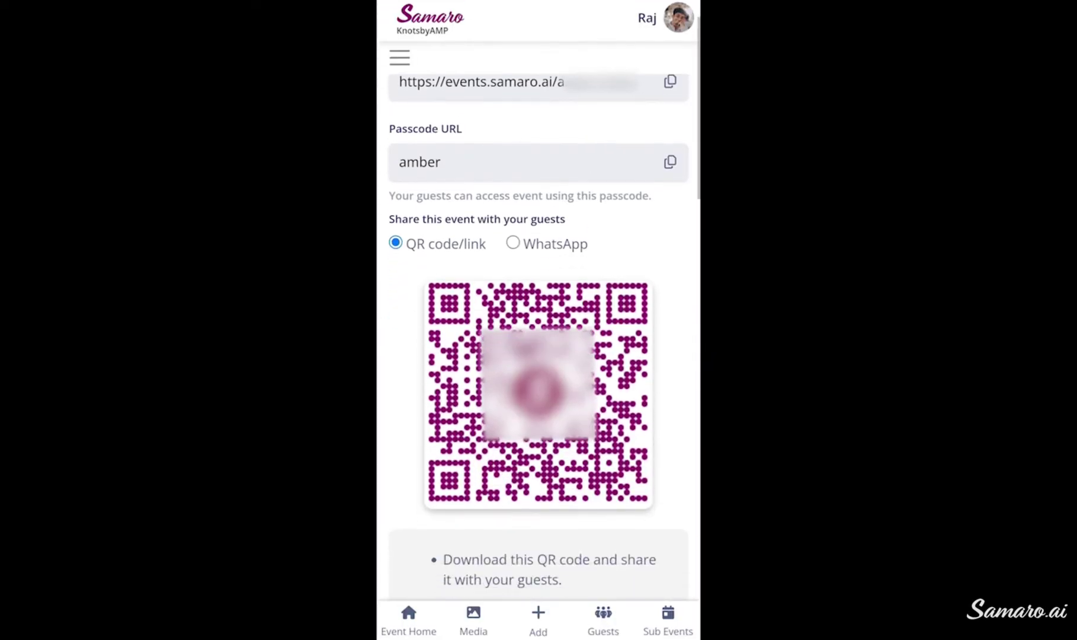
pyautogui.scroll(-4, 538, 320)
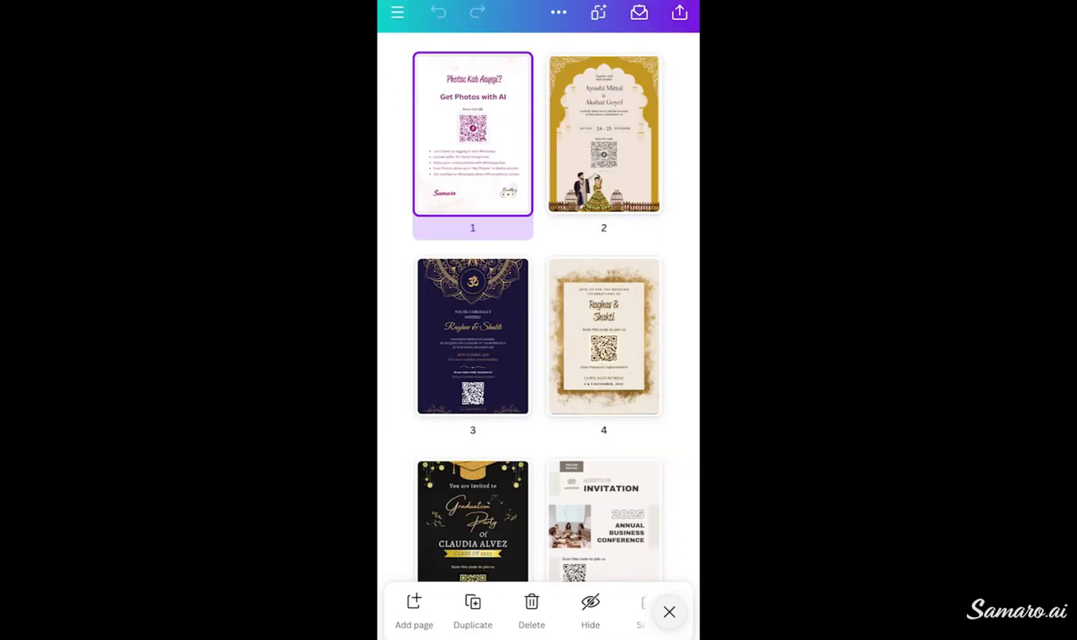
pyautogui.scroll(-6, 538, 308)
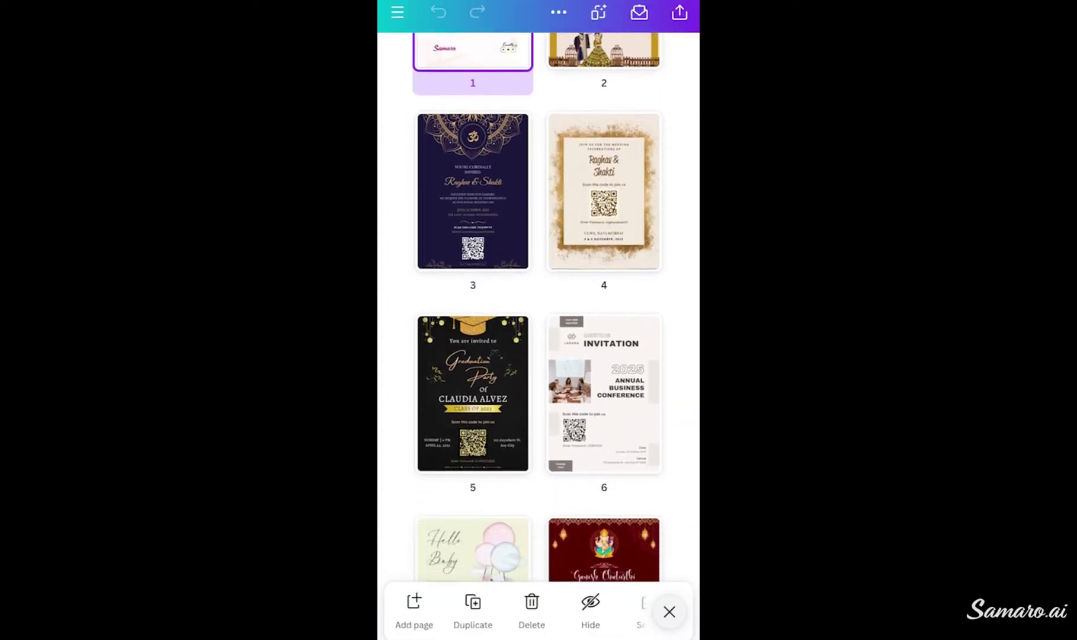
# Scroll through the numbered Canva invitation template pages carrying guest QR codes
pyautogui.scroll(-10, 538, 308)
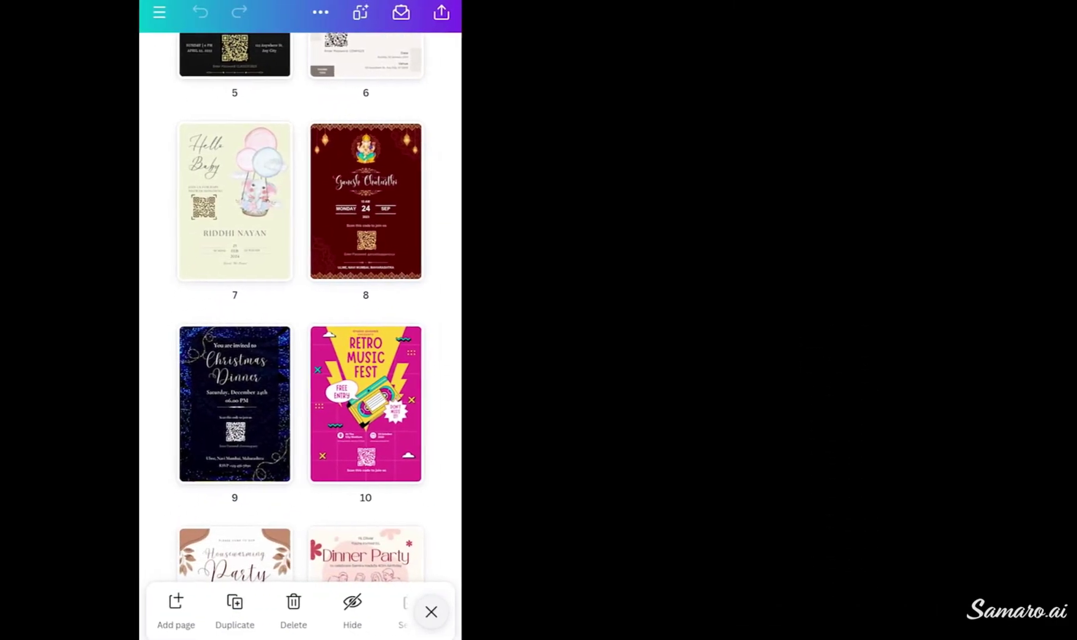
pyautogui.scroll(-2, 799, 296)
pyautogui.scroll(-5, 255, 308)
pyautogui.scroll(-3, 798, 326)
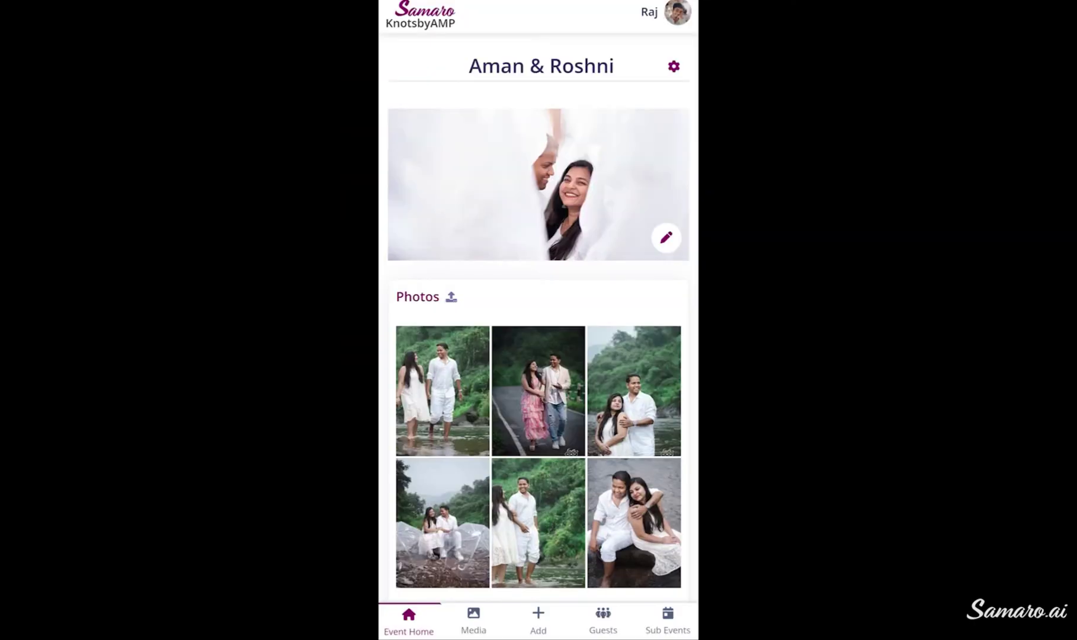
# Open the wedding event's Media gallery, then log in to the events.samaro.ai dashboard listing Demo Event
pyautogui.click(474, 621)
pyautogui.scroll(-5, 539, 325)
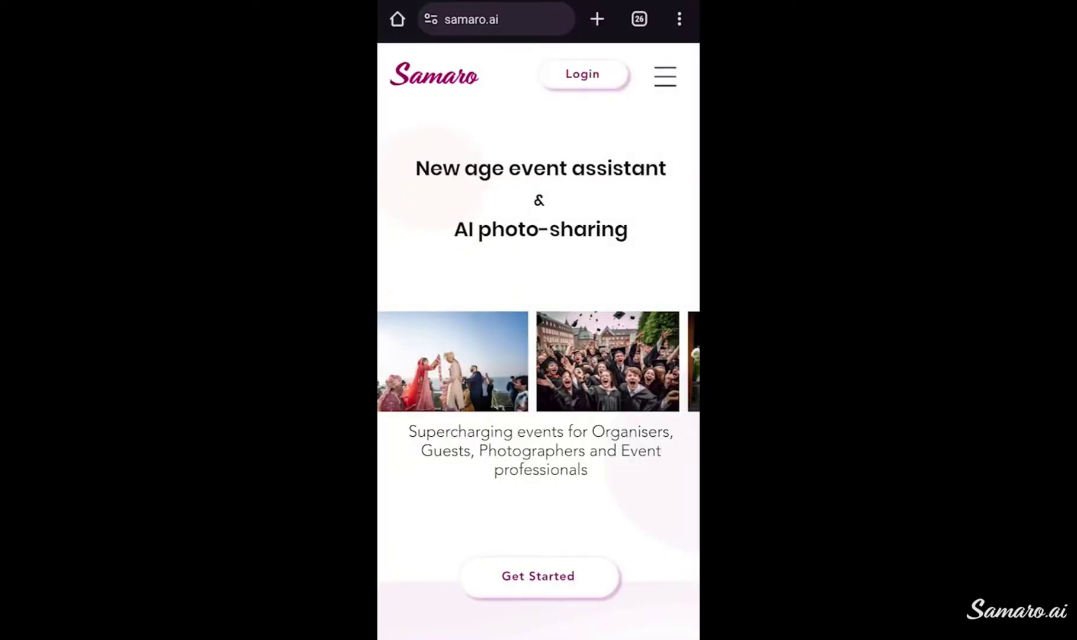
pyautogui.click(582, 73)
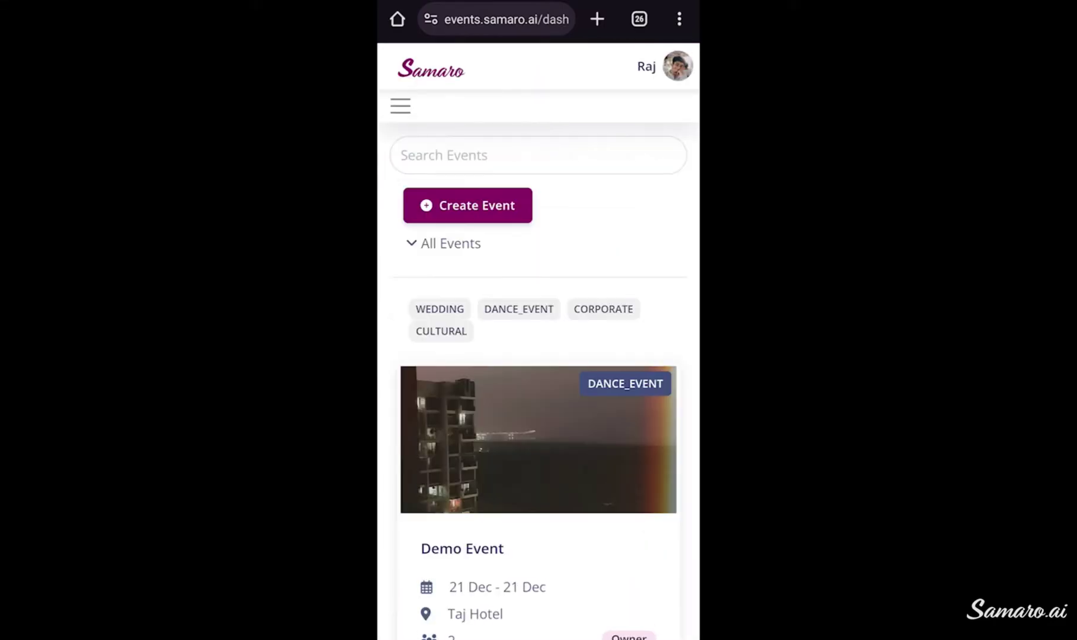
pyautogui.scroll(-3, 539, 355)
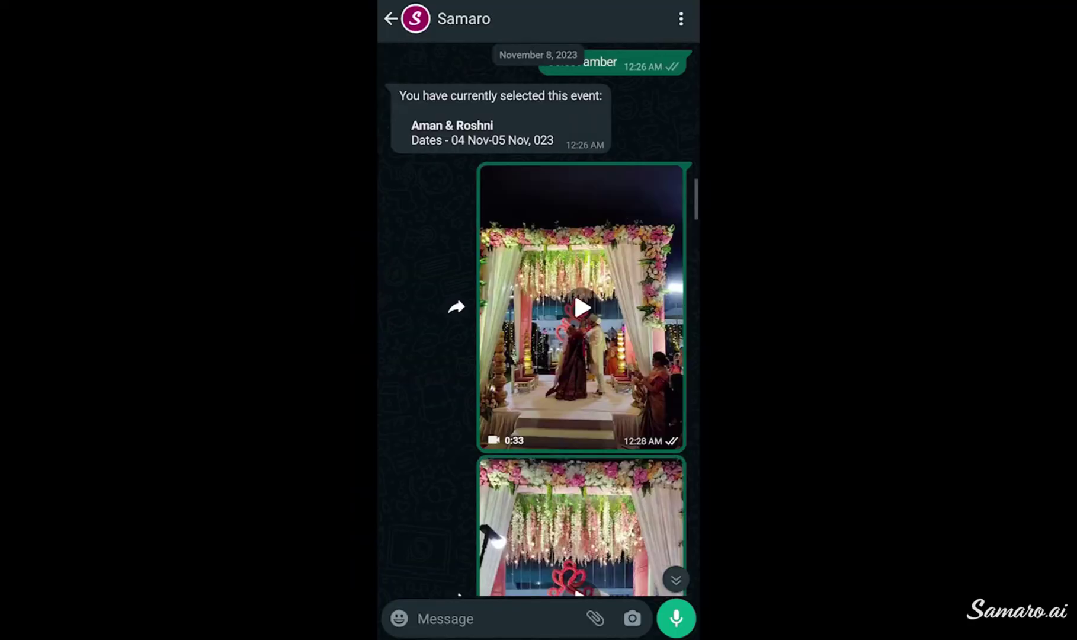
pyautogui.scroll(-10, 581, 320)
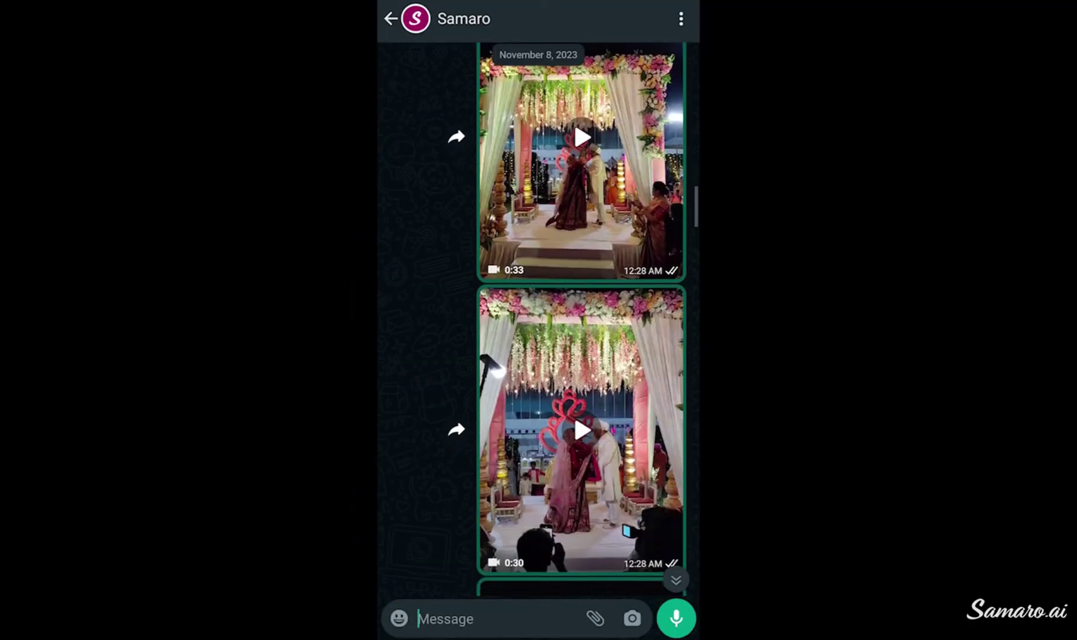
pyautogui.scroll(-2, 568, 320)
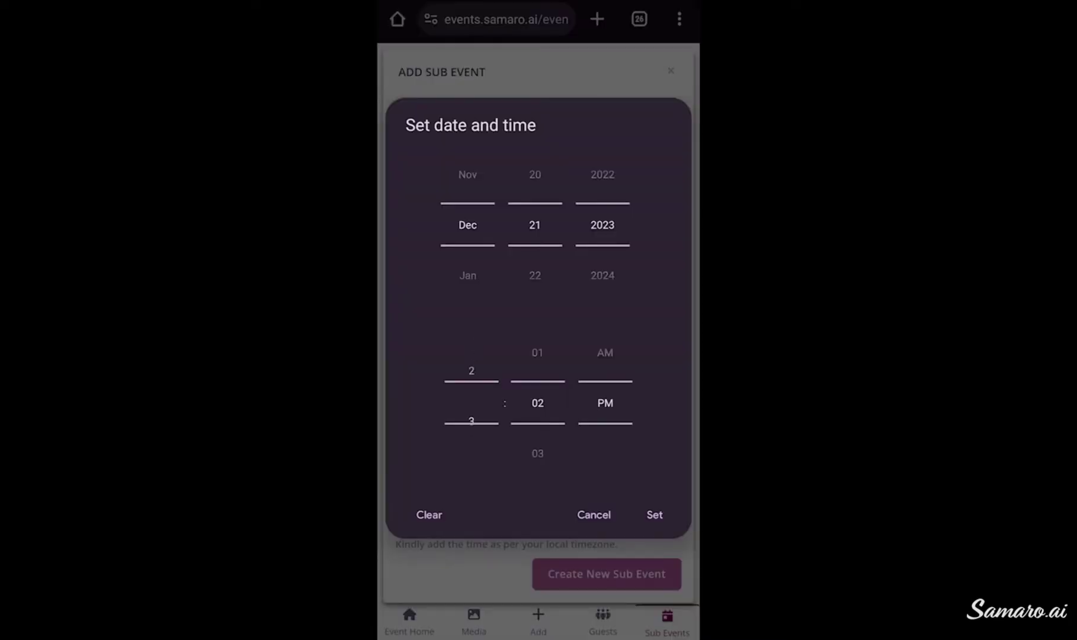
# Roll the date/time wheels to Dec 21 2023 and the sub-event's start time
pyautogui.scroll(-10, 537, 403)
pyautogui.scroll(-10, 538, 403)
pyautogui.scroll(-10, 537, 403)
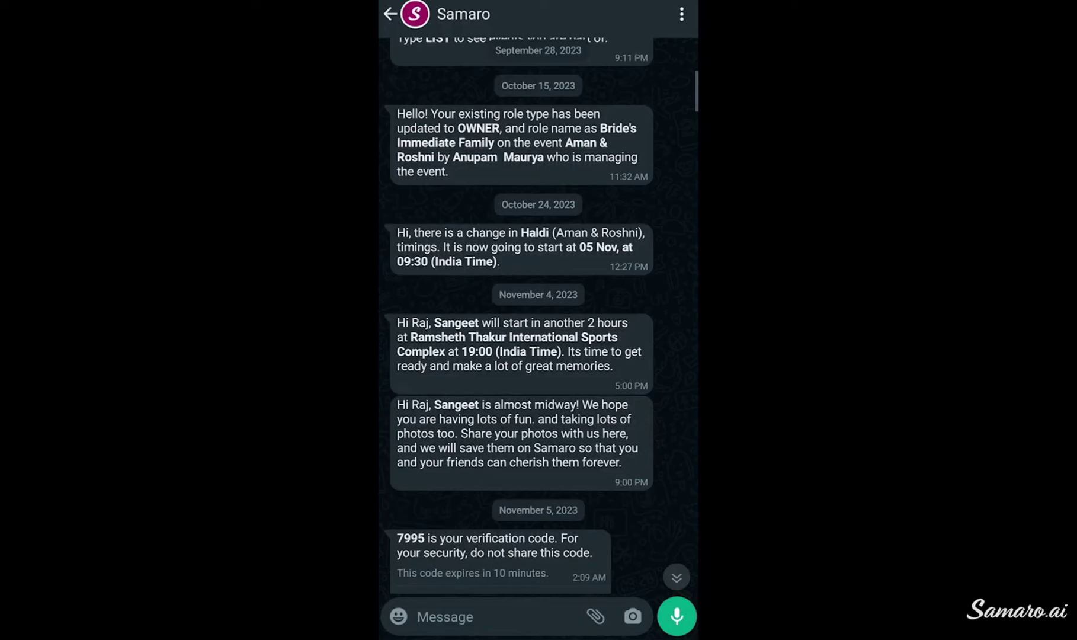
pyautogui.scroll(-3, 538, 308)
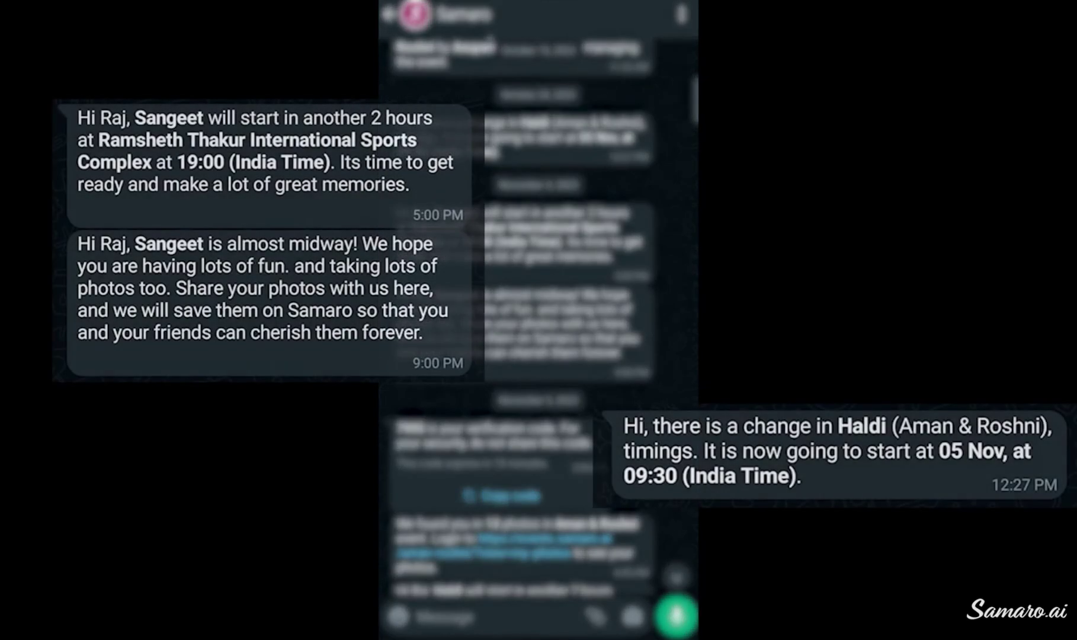
pyautogui.scroll(1, 538, 309)
pyautogui.scroll(1, 538, 308)
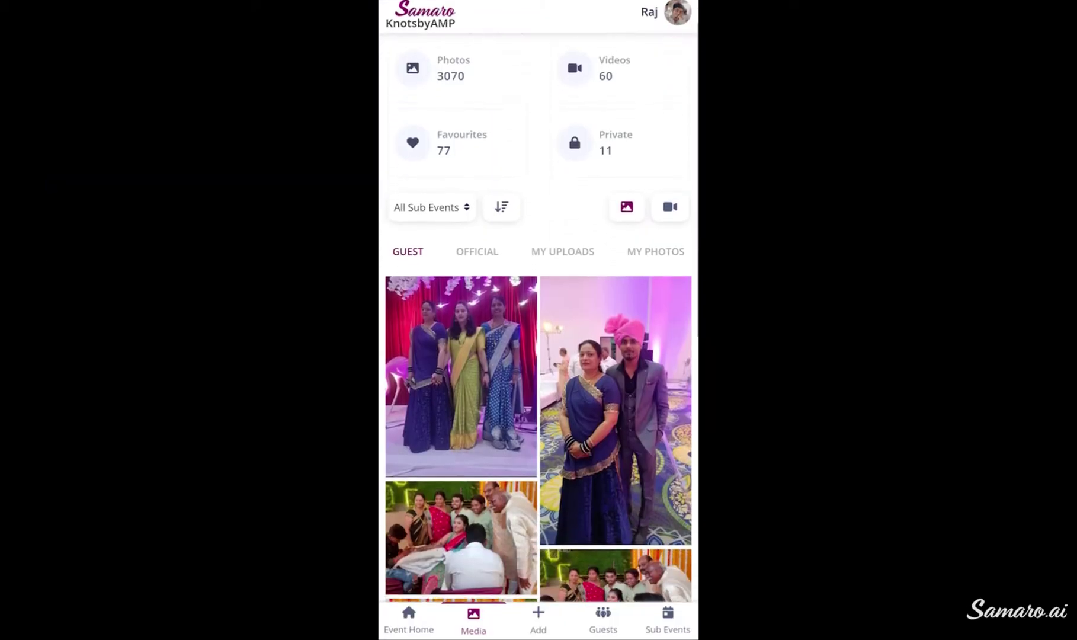
# Scroll through the wedding event's guest photo grid
pyautogui.scroll(-4, 538, 356)
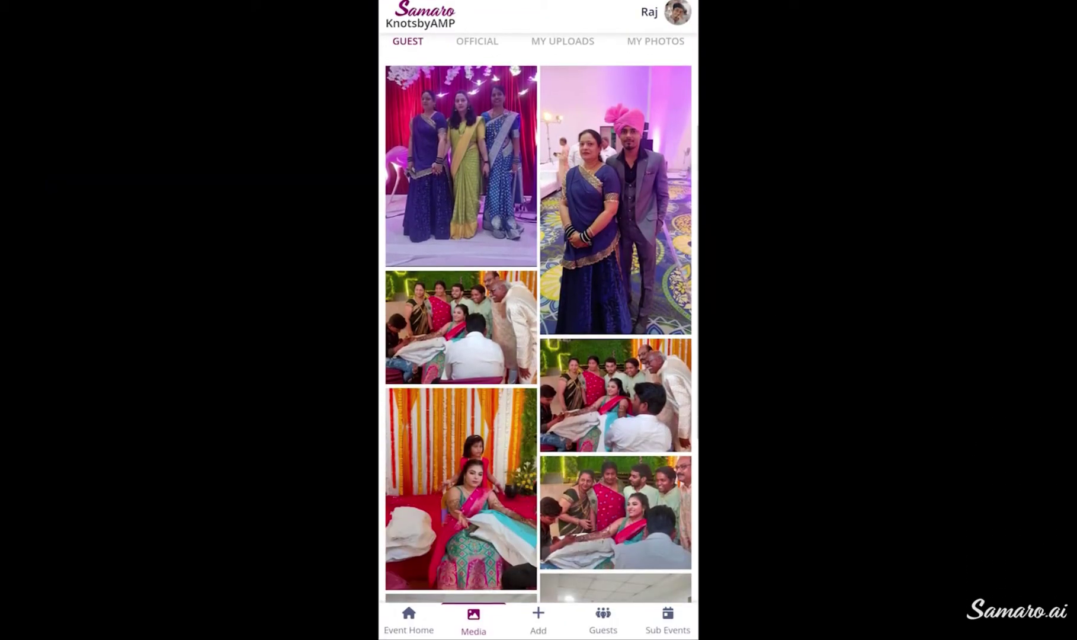
pyautogui.scroll(-5, 538, 320)
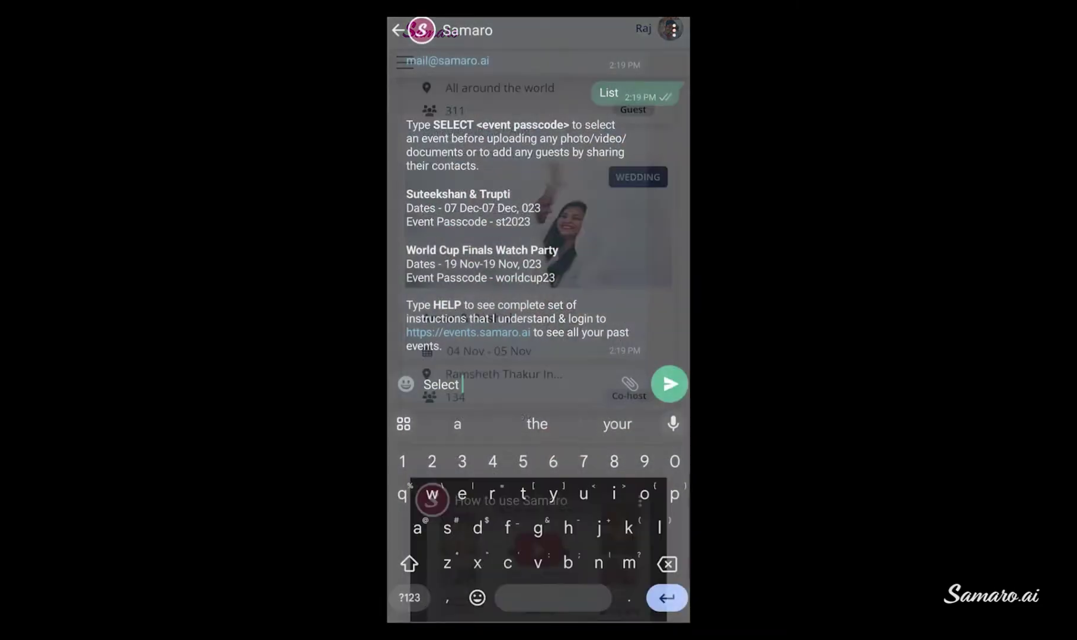
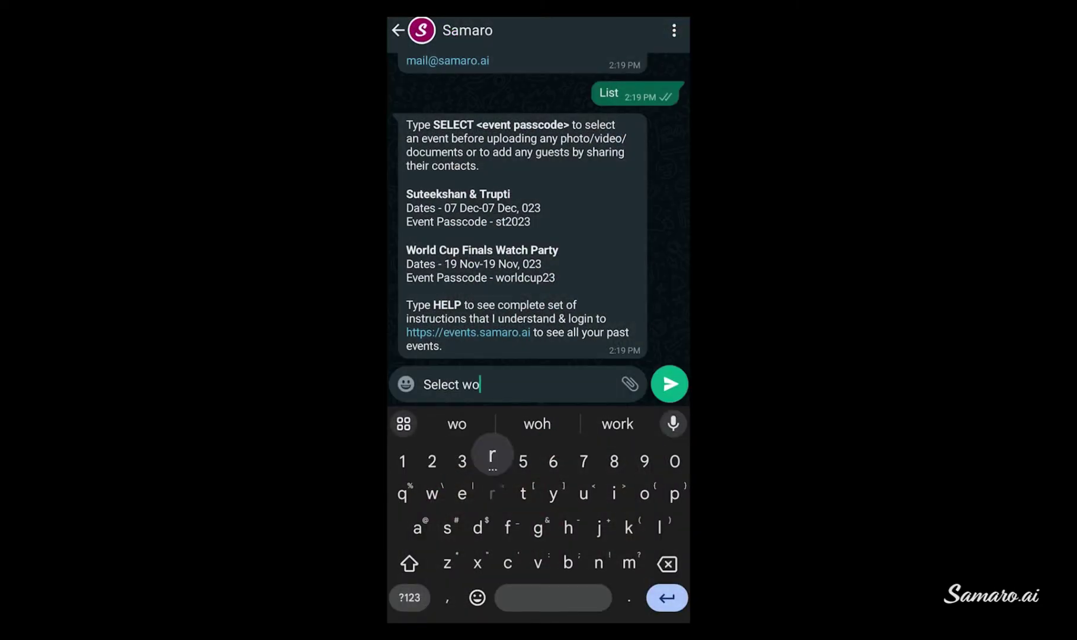
# Send the bot SELECT with the World Cup Finals Watch Party passcode
pyautogui.press('Return')
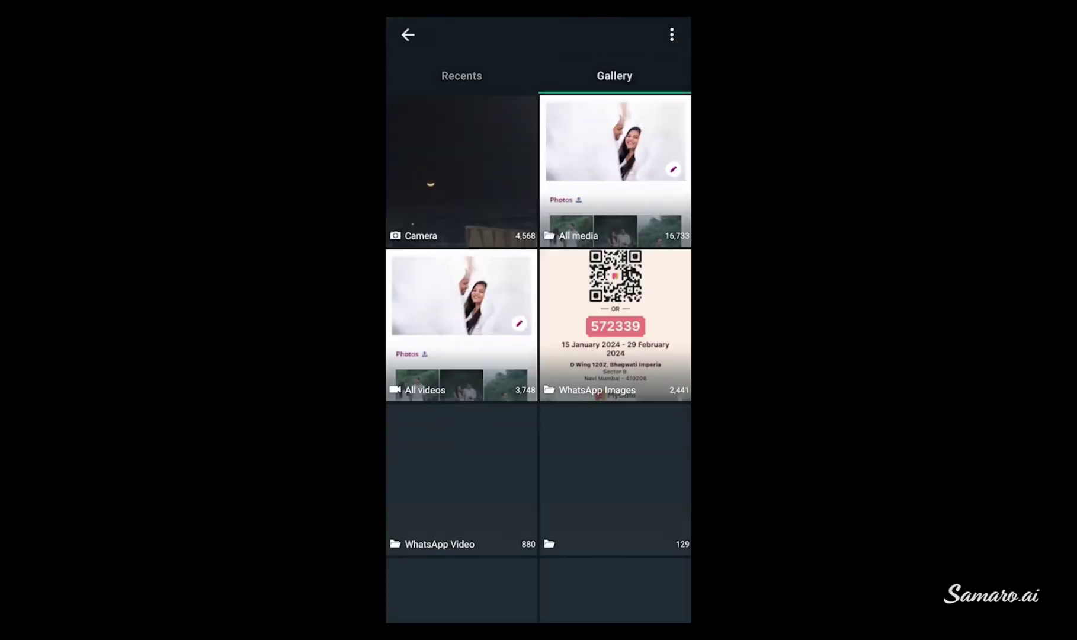
pyautogui.scroll(-10, 538, 356)
# Pick two photos from the camera folder and send them to the bot
pyautogui.click(614, 210)
pyautogui.click(538, 240)
pyautogui.click(436, 137)
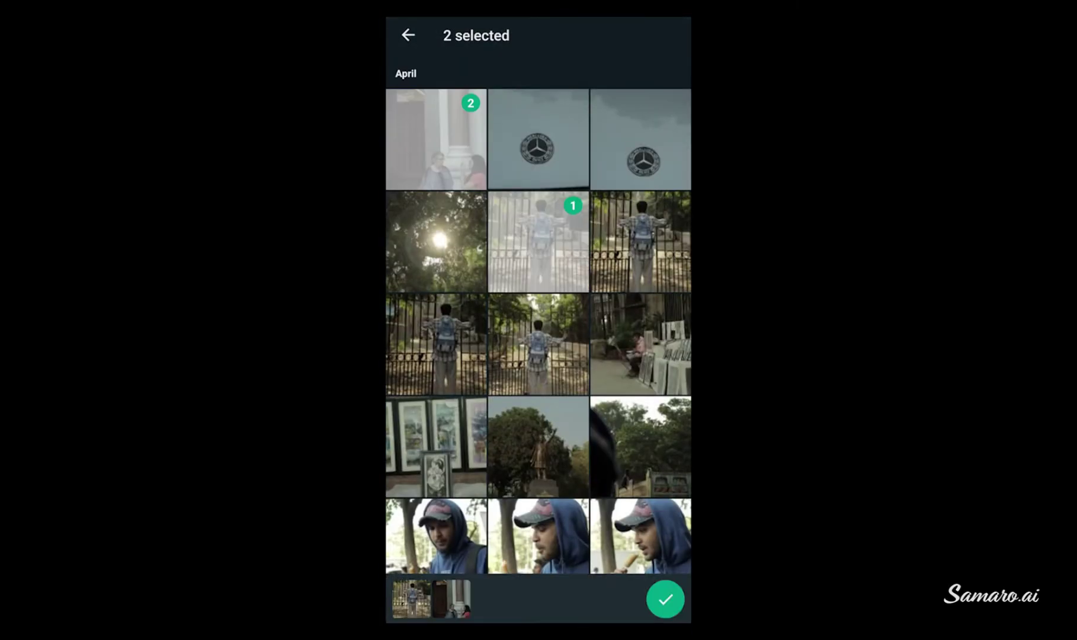
pyautogui.scroll(-2, 538, 332)
pyautogui.click(665, 599)
pyautogui.click(666, 597)
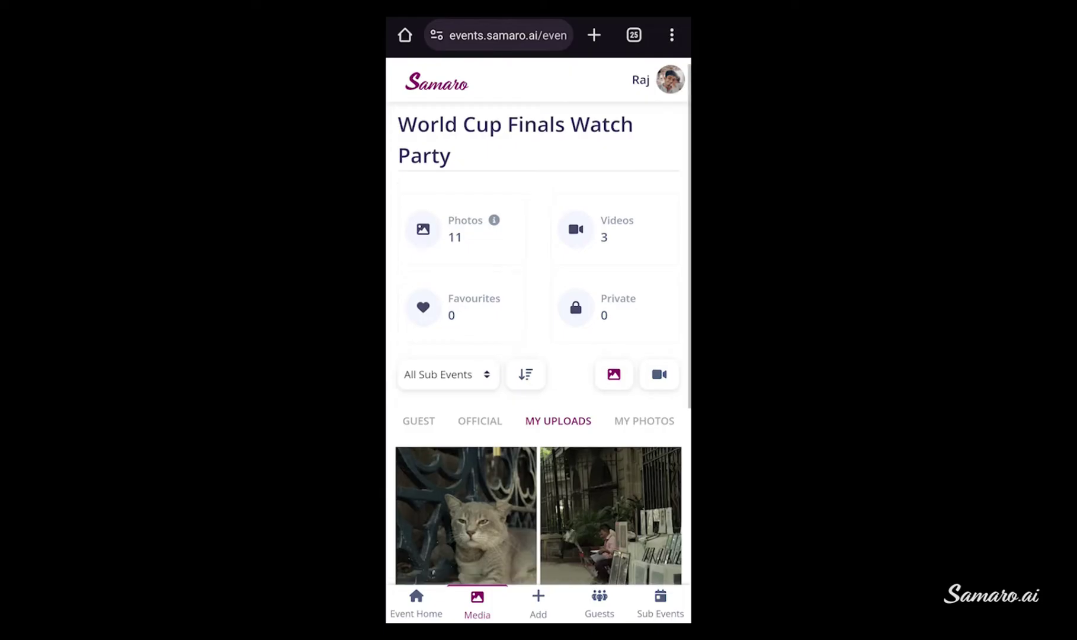
pyautogui.scroll(-10, 539, 338)
pyautogui.scroll(10, 538, 338)
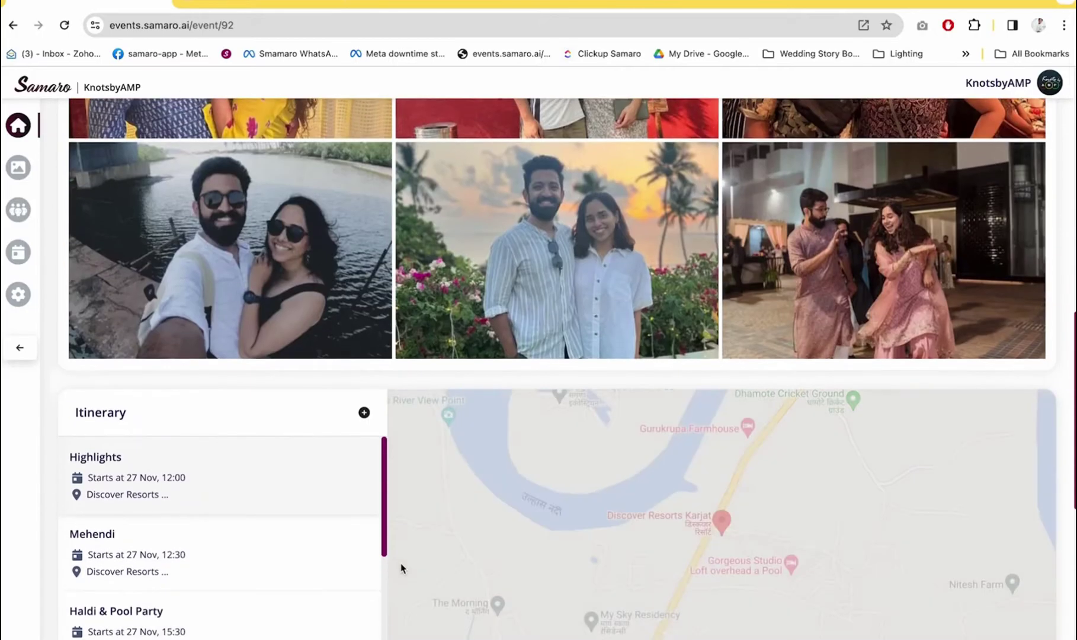
# Upload five photos into a chosen sub-event of the Nilay & Rashmi gallery, skipping duplicates
pyautogui.scroll(-2, 402, 563)
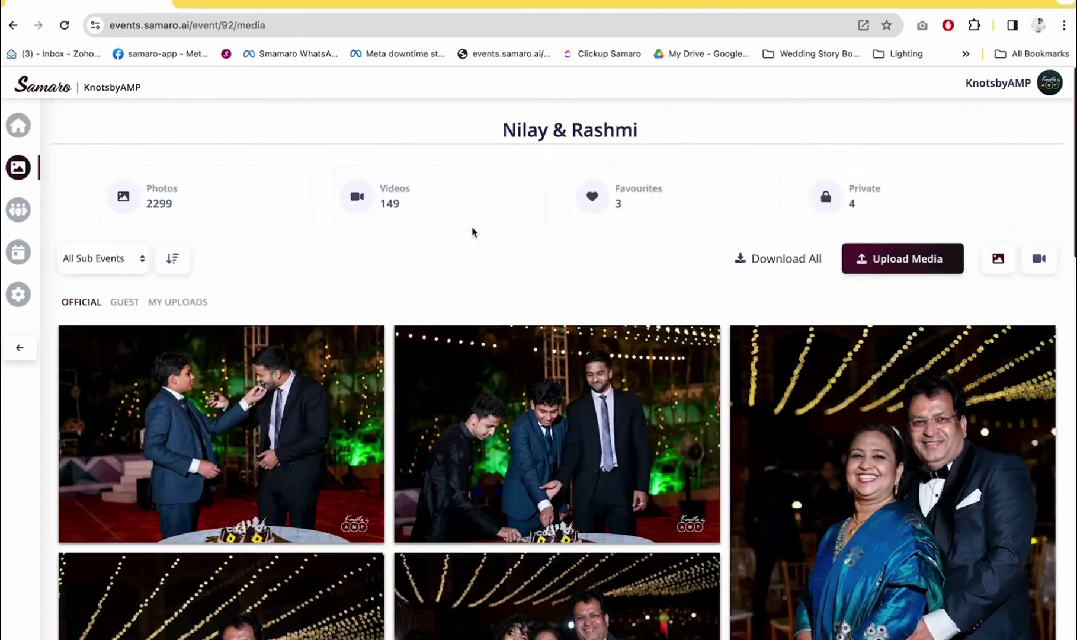
pyautogui.click(899, 270)
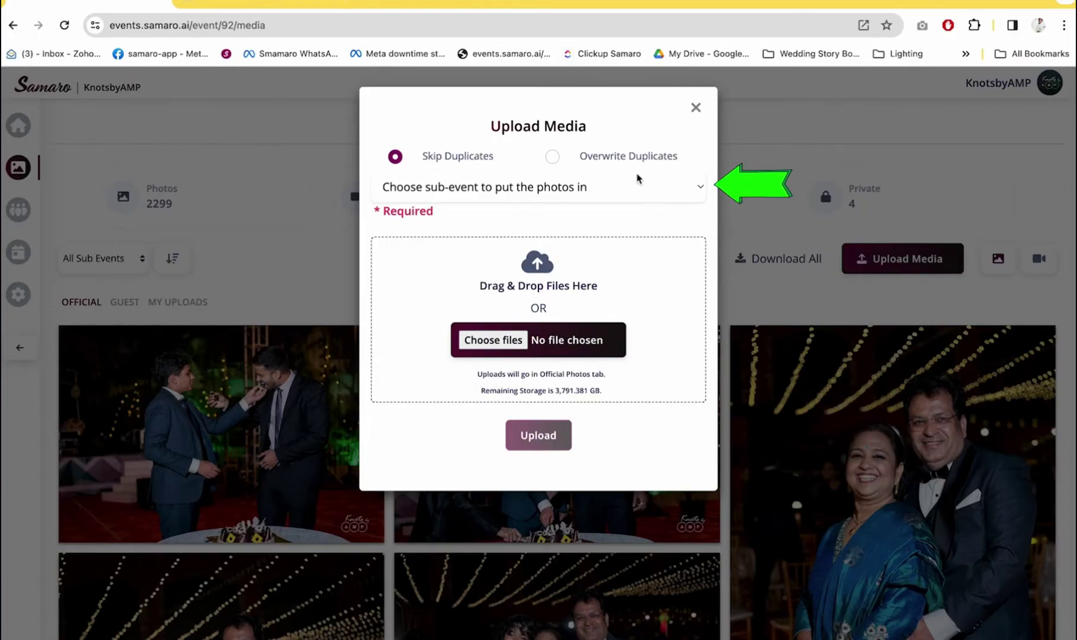
pyautogui.click(640, 187)
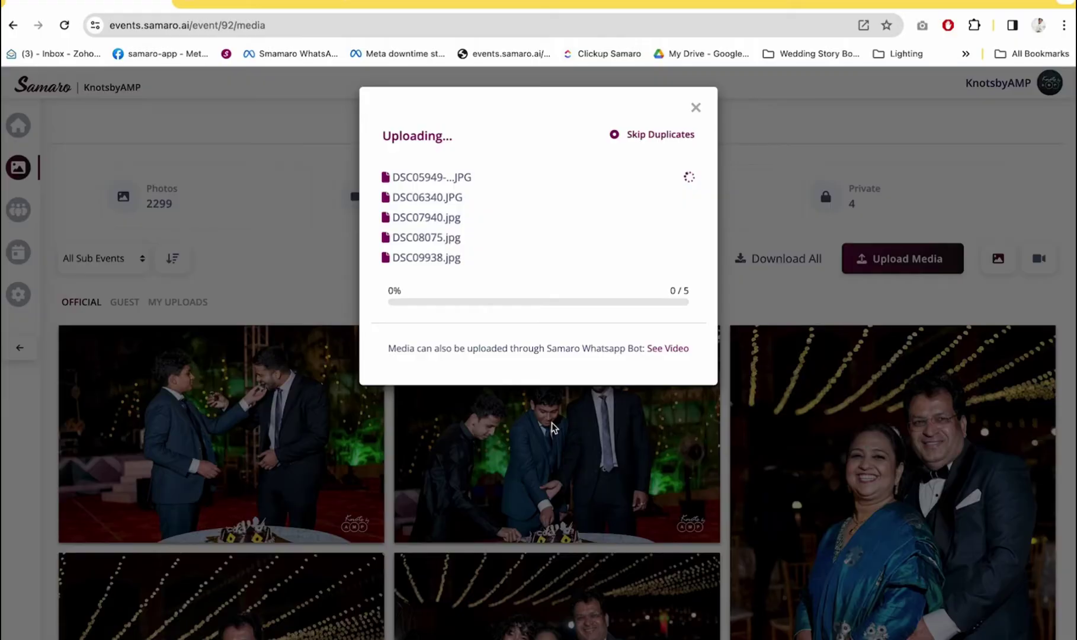
pyautogui.click(695, 107)
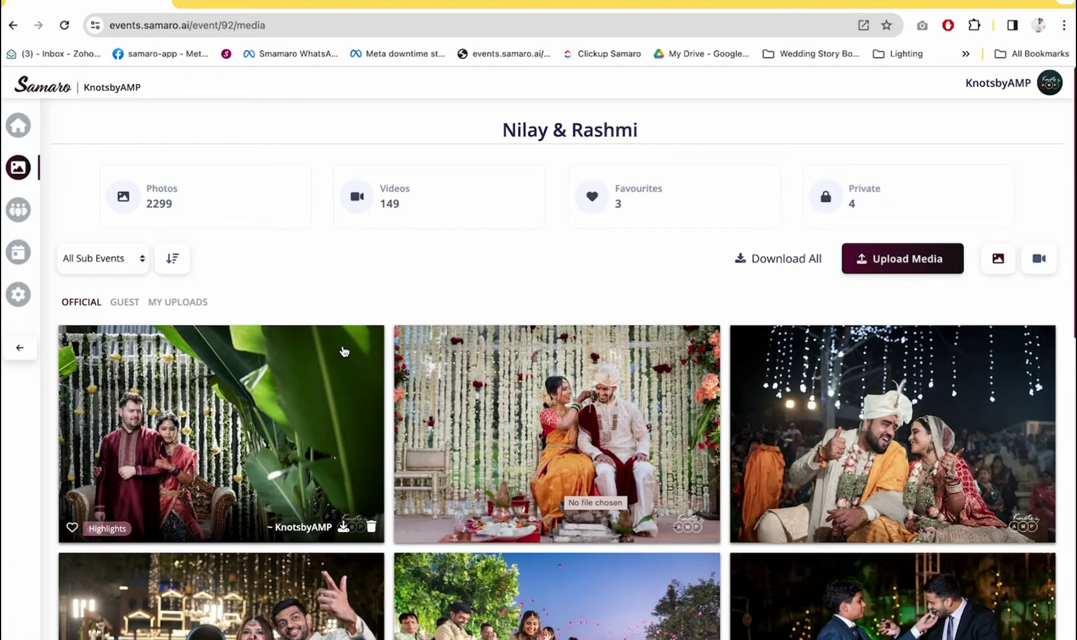
# Filter the gallery to show only the Highlights sub-event's media
pyautogui.click(111, 264)
pyautogui.click(119, 321)
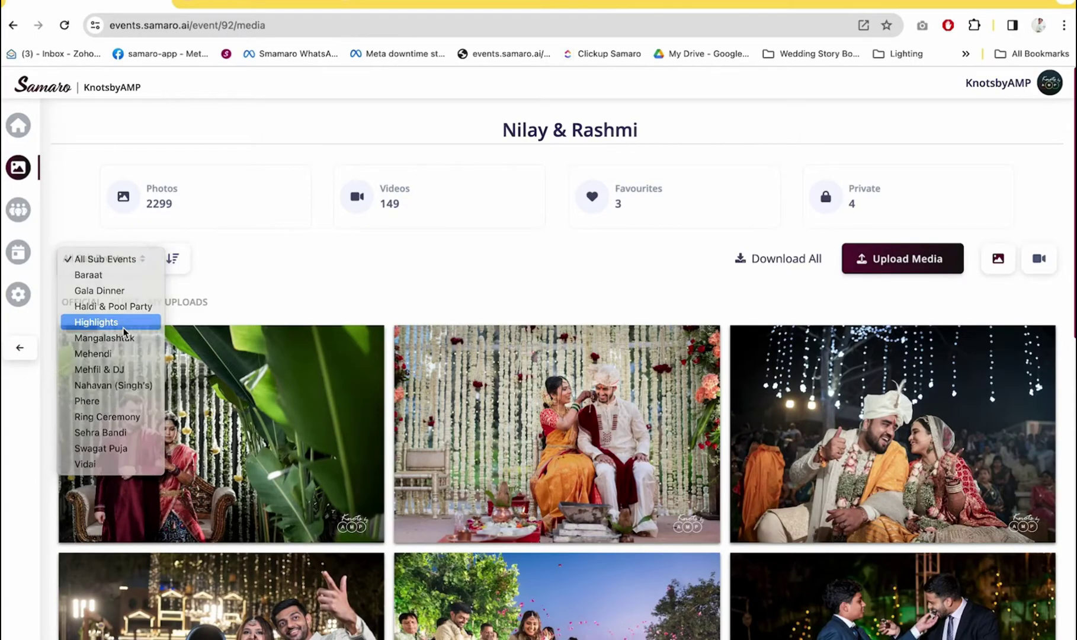
pyautogui.scroll(-8, 164, 350)
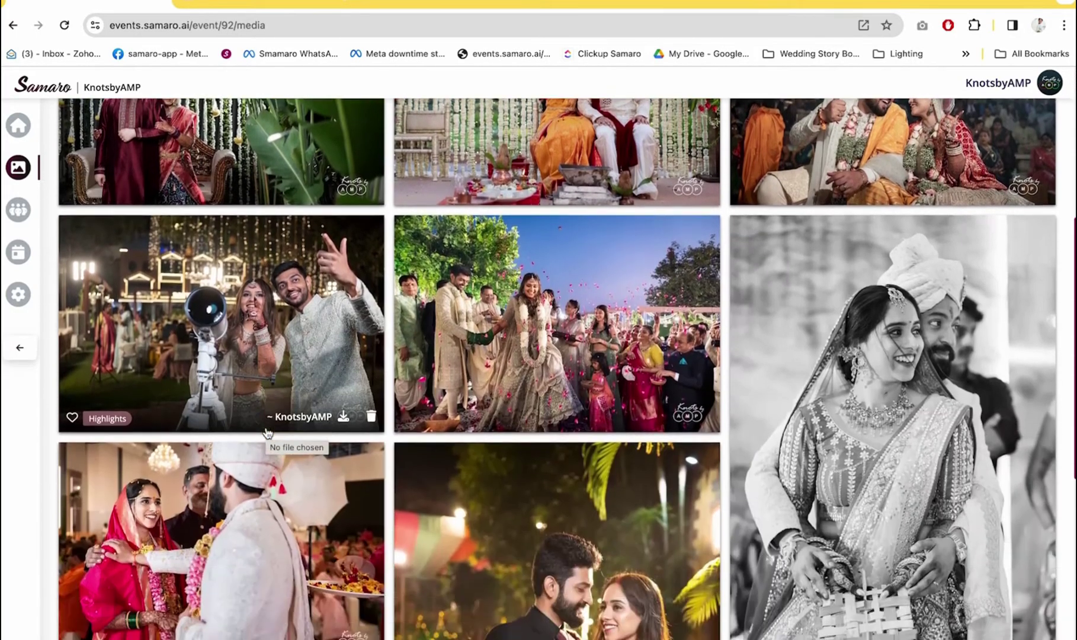
pyautogui.scroll(15, 233, 272)
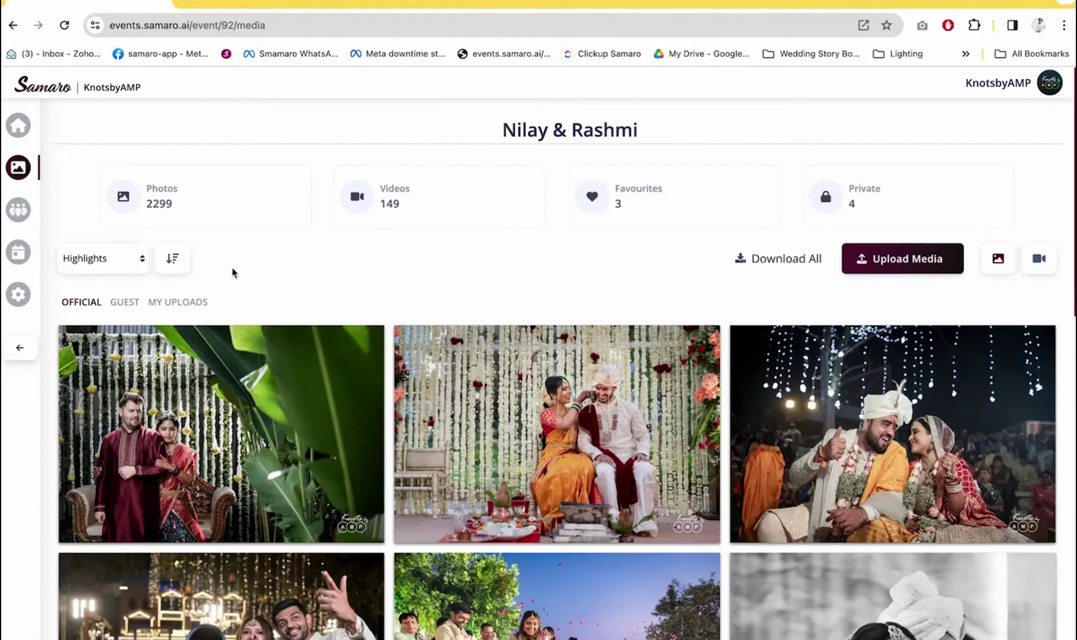
# Sort the Highlights photos by Capture Time and apply it
pyautogui.click(184, 263)
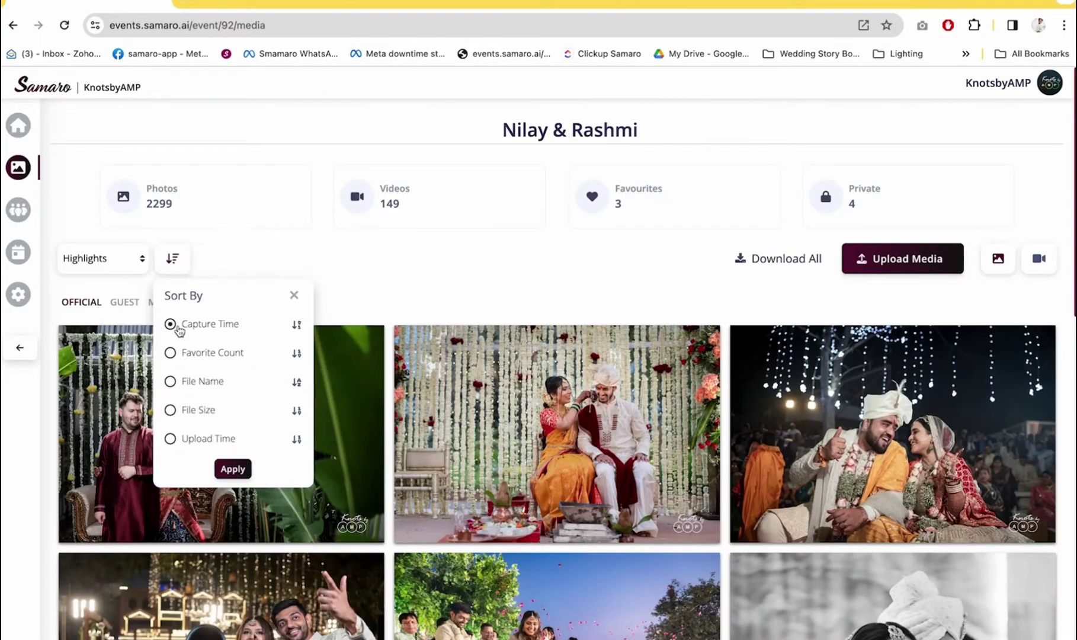
pyautogui.click(175, 353)
pyautogui.click(174, 381)
pyautogui.click(174, 409)
pyautogui.click(170, 325)
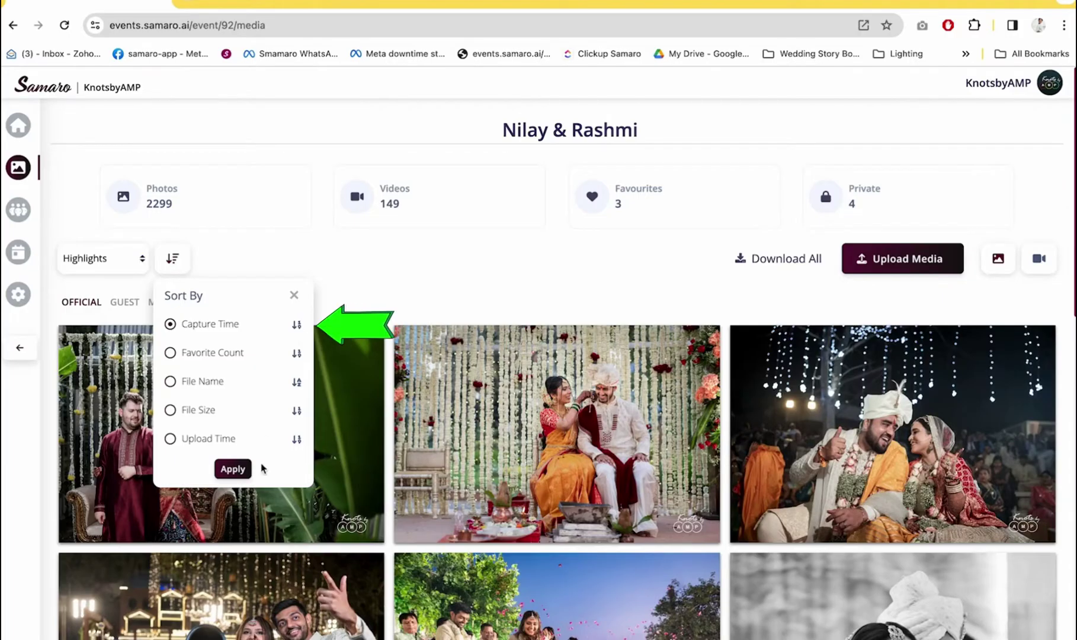
pyautogui.click(233, 468)
pyautogui.scroll(-7, 245, 468)
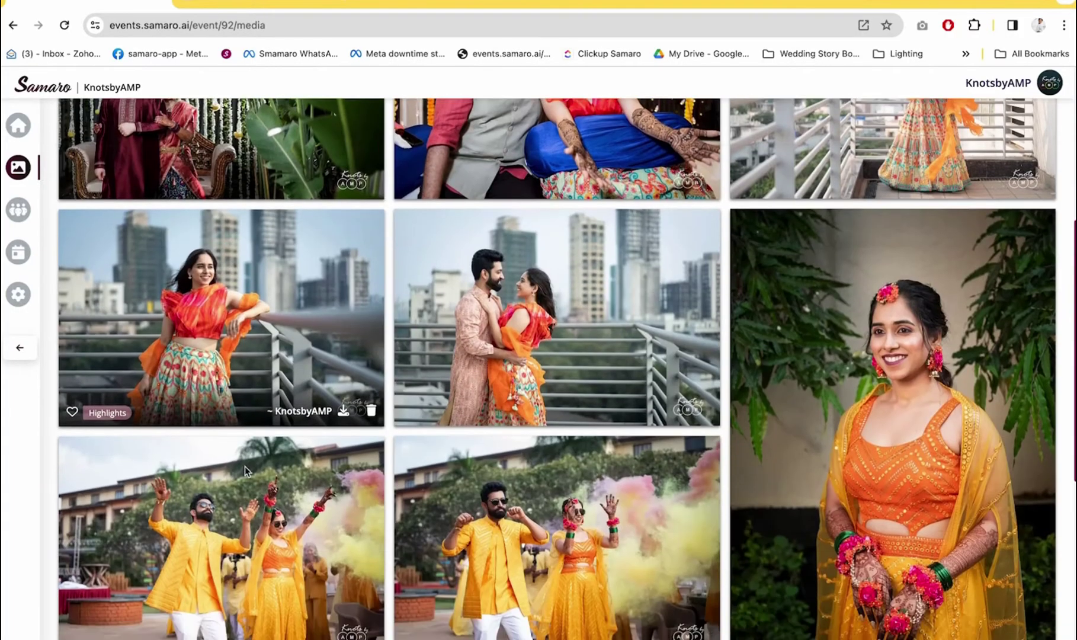
pyautogui.scroll(-2, 288, 417)
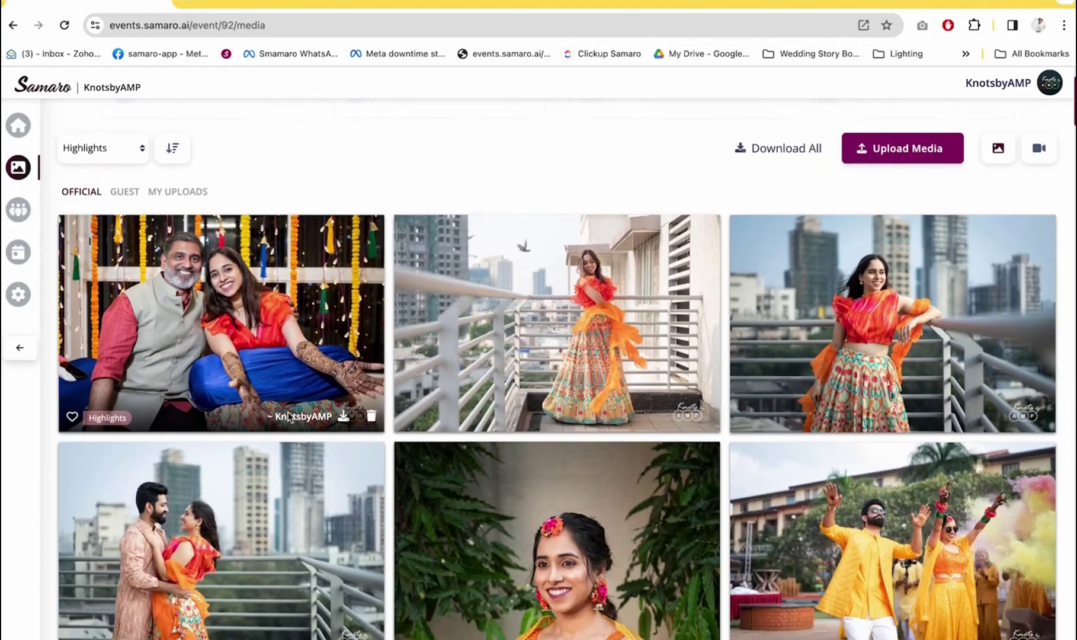
pyautogui.scroll(-6, 289, 418)
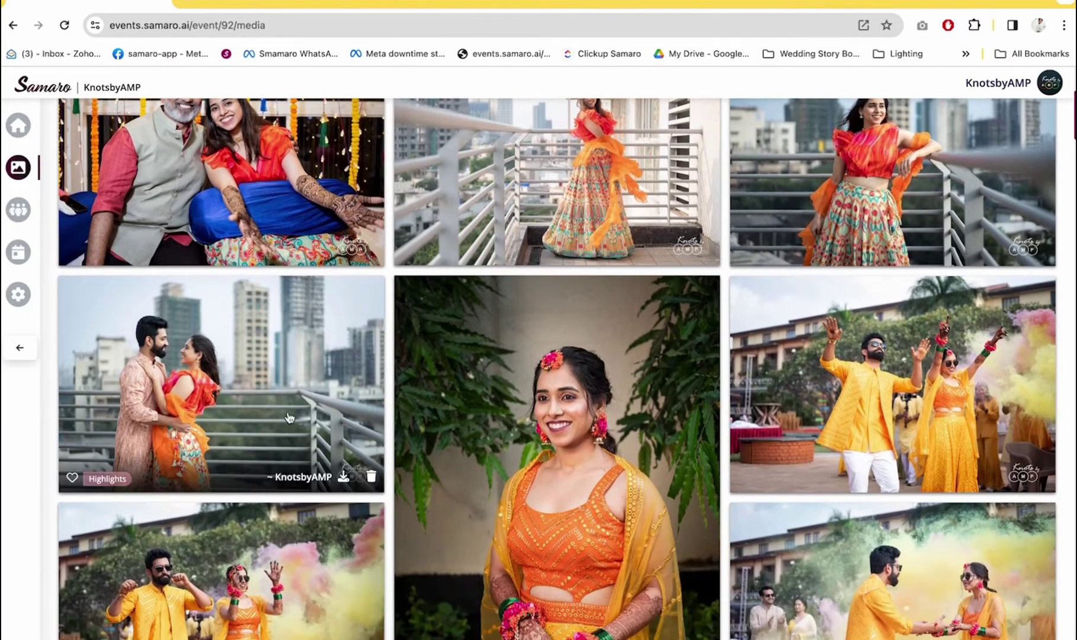
pyautogui.scroll(-4, 290, 418)
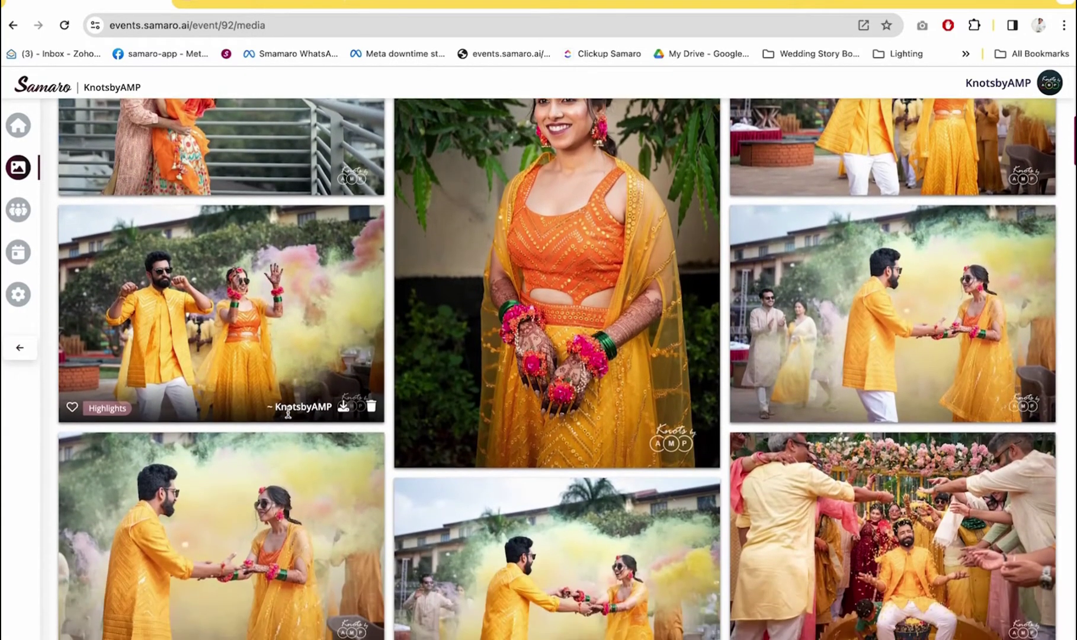
pyautogui.scroll(-11, 290, 417)
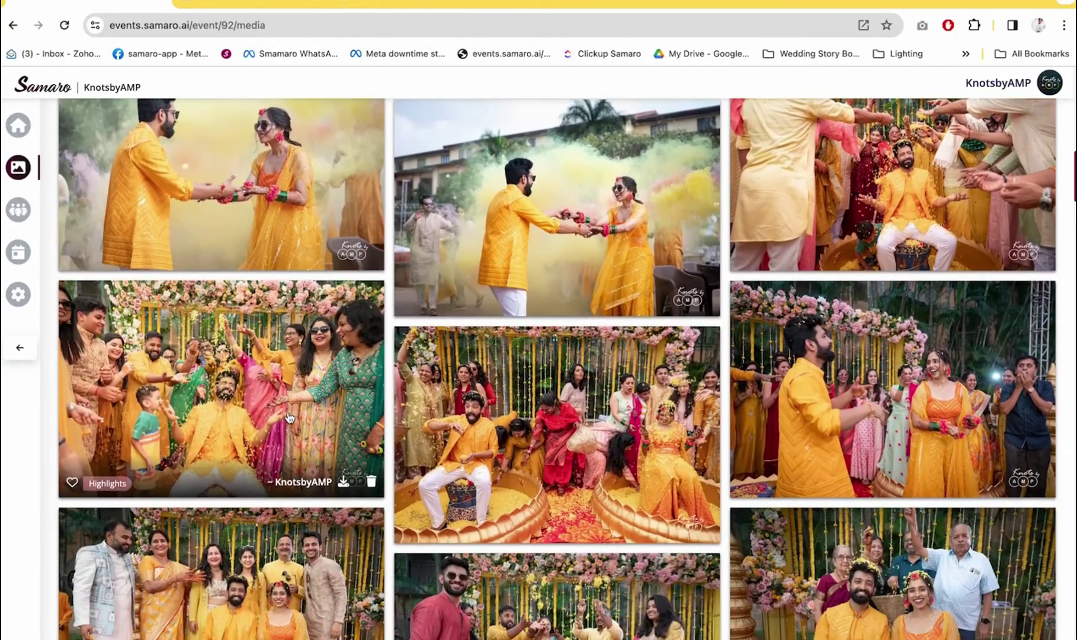
pyautogui.scroll(-15, 290, 418)
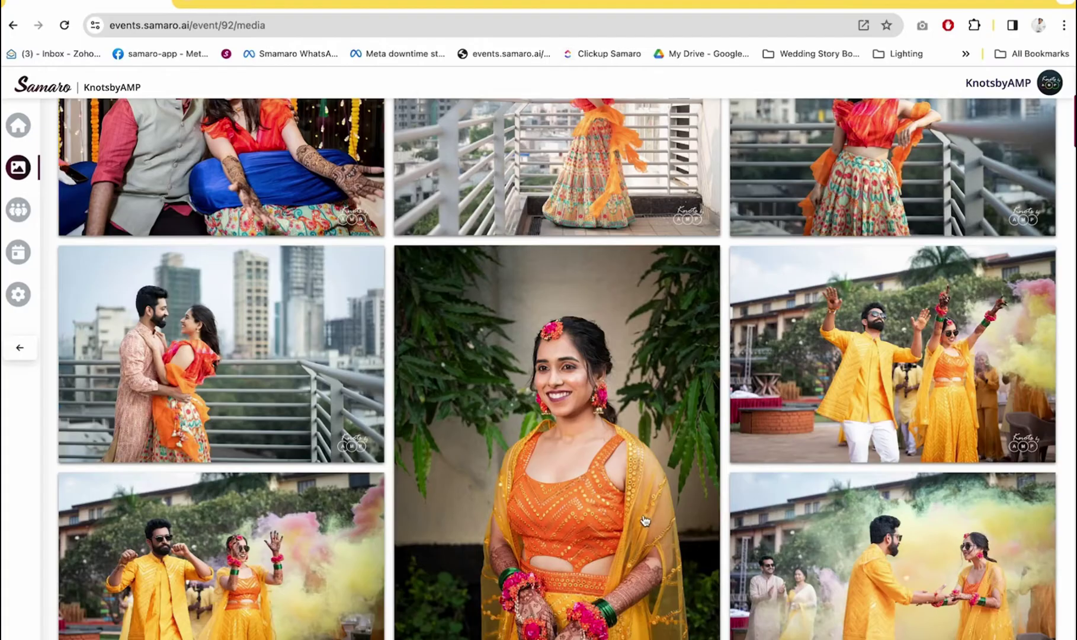
pyautogui.click(312, 368)
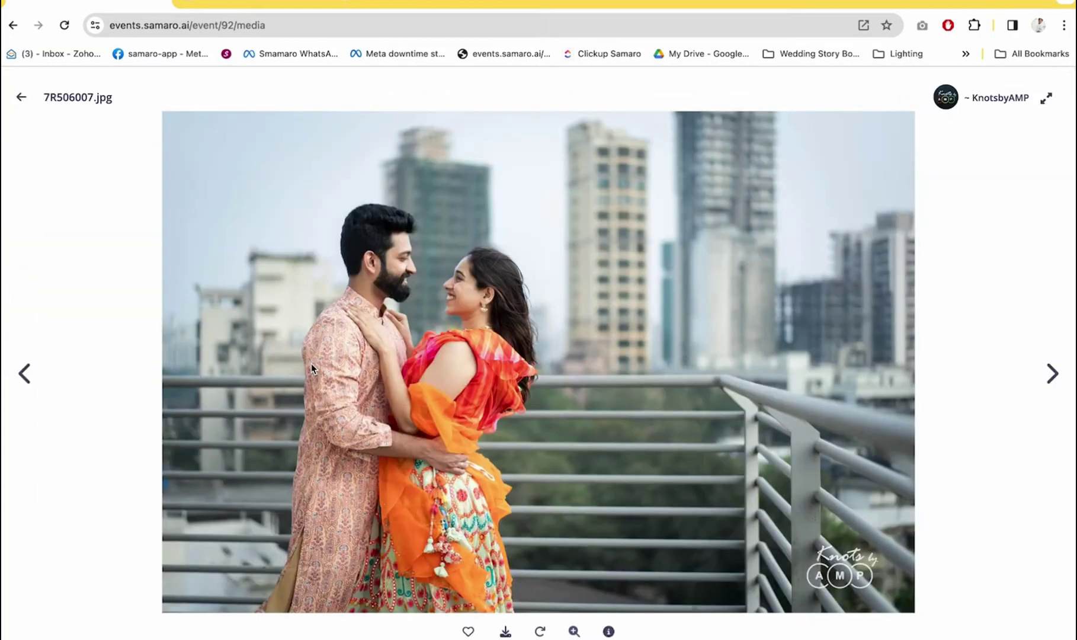
pyautogui.press('Right')
pyautogui.press('Right')
pyautogui.press('Right')
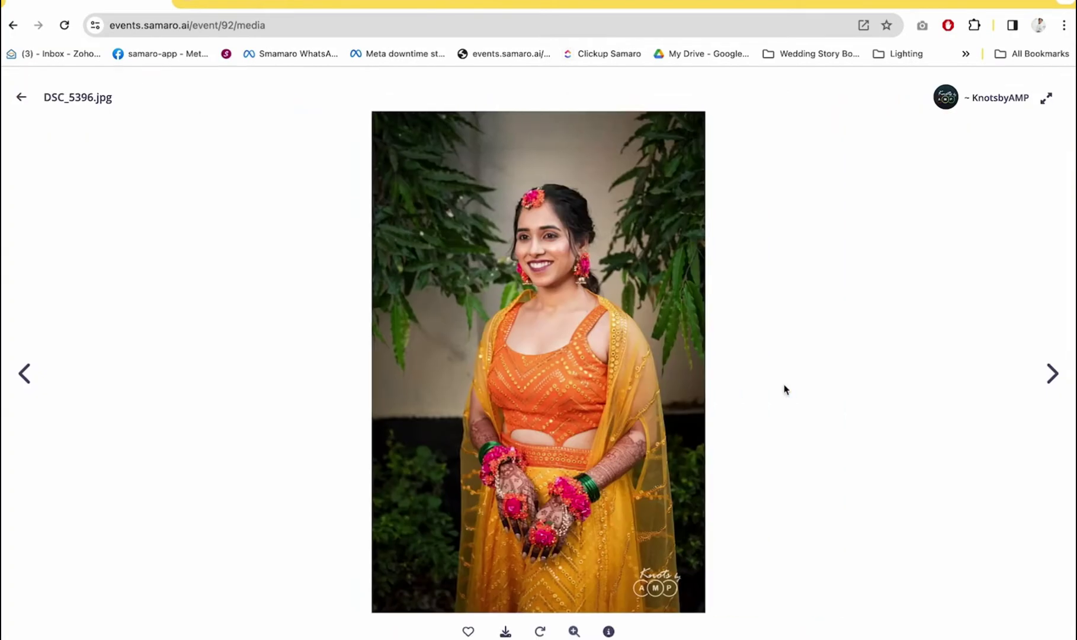
pyautogui.press('Right')
pyautogui.press('Right')
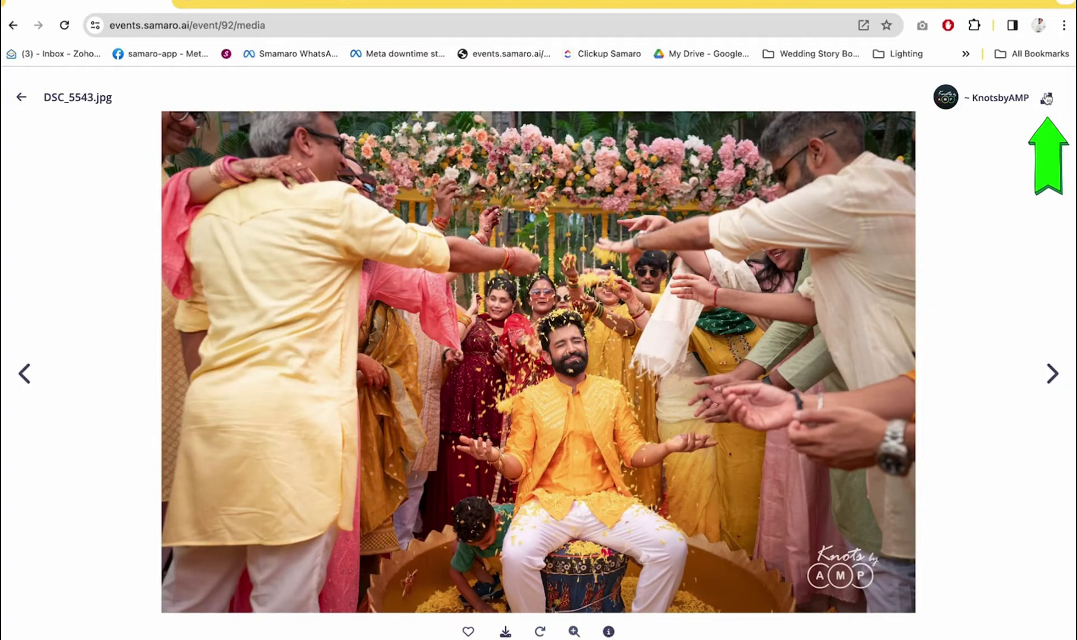
pyautogui.click(1047, 98)
pyautogui.click(1054, 329)
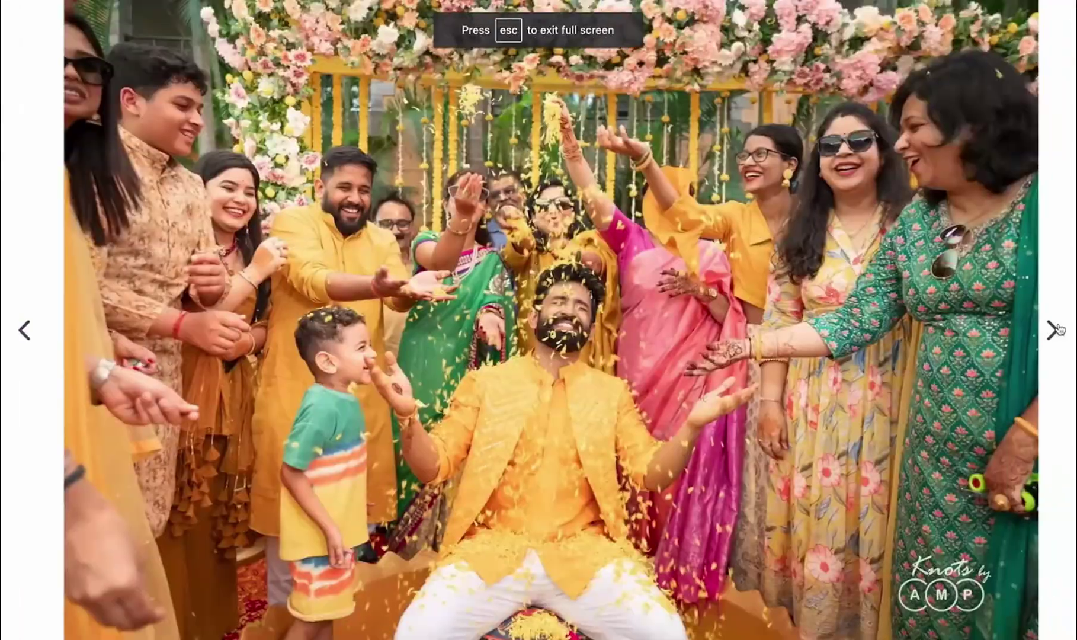
pyautogui.click(1054, 330)
pyautogui.click(1053, 329)
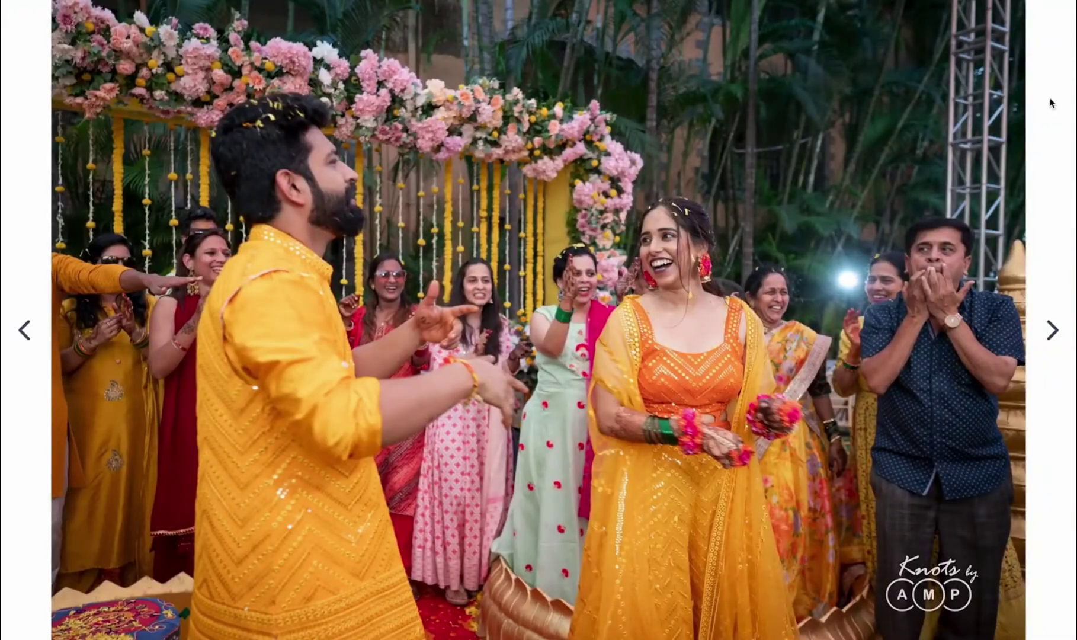
pyautogui.click(1051, 103)
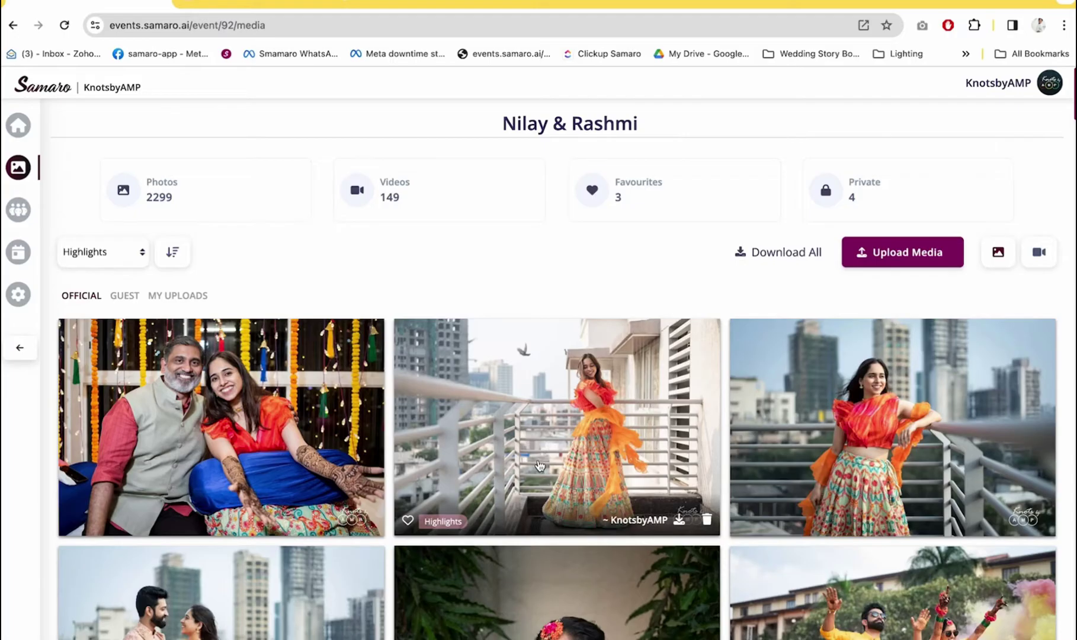
pyautogui.scroll(-2, 540, 466)
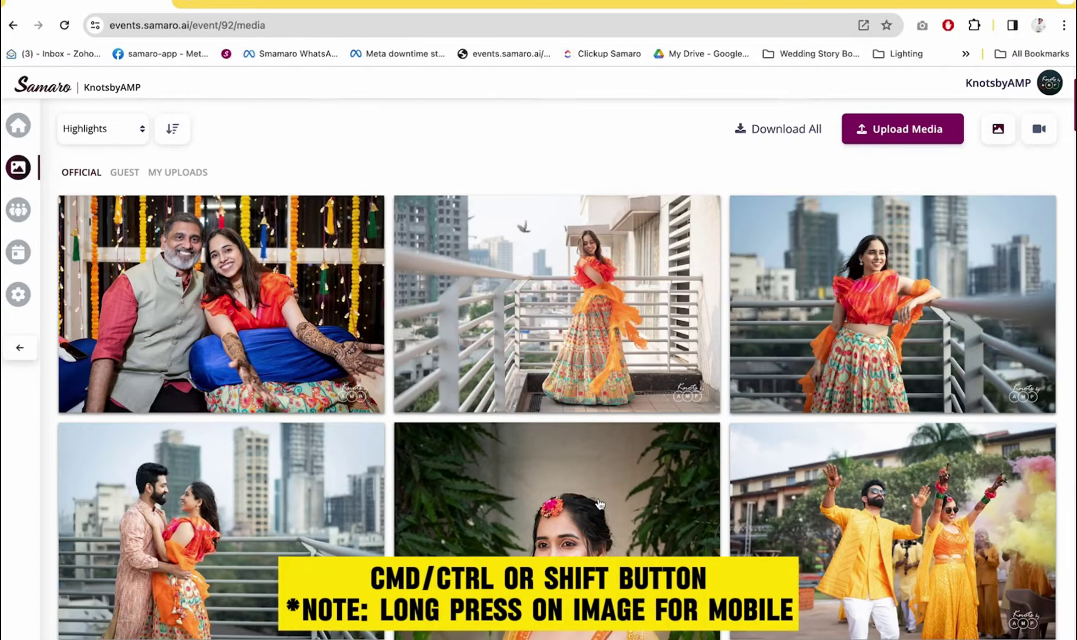
pyautogui.keyDown('ctrl'); pyautogui.click(604, 307); pyautogui.keyUp('ctrl')
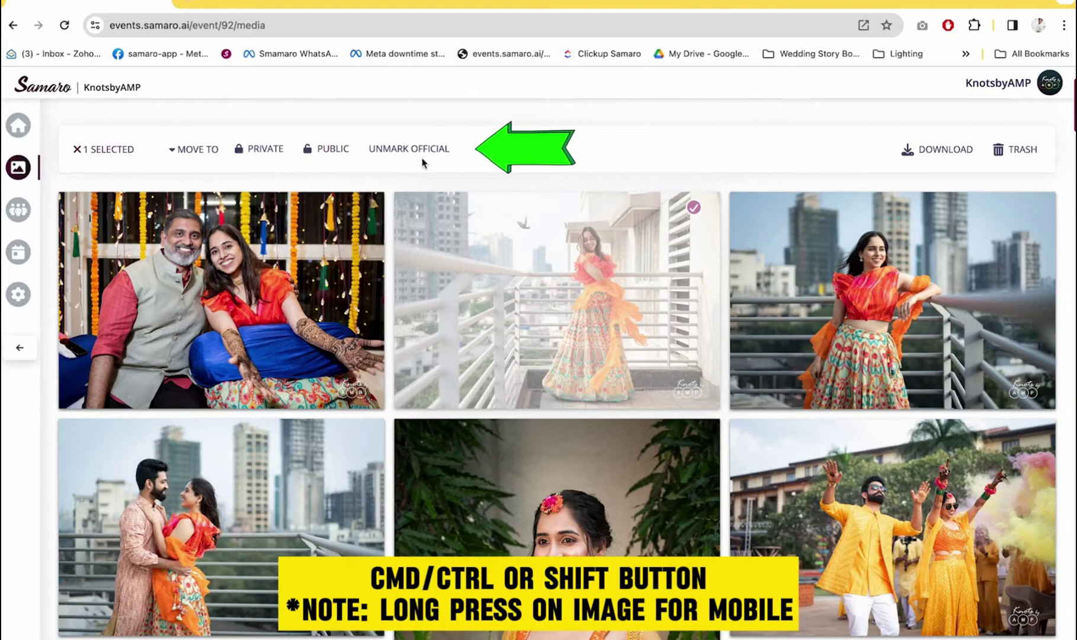
pyautogui.keyDown('ctrl'); pyautogui.click(892, 301); pyautogui.keyUp('ctrl')
pyautogui.keyDown('ctrl'); pyautogui.click(893, 527); pyautogui.keyUp('ctrl')
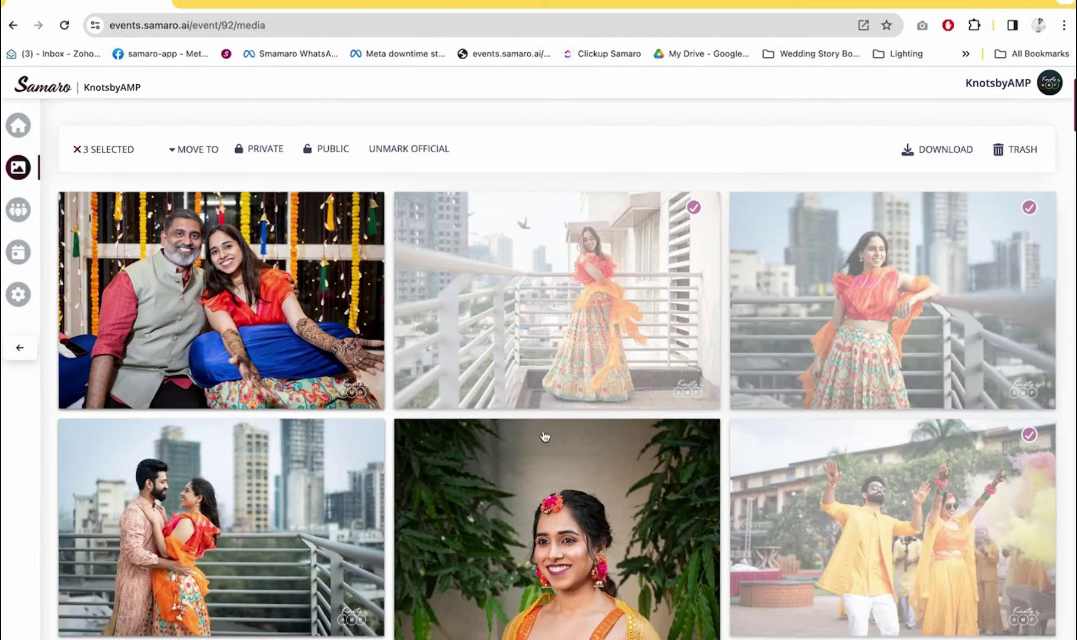
pyautogui.keyDown('ctrl'); pyautogui.click(505, 497); pyautogui.keyUp('ctrl')
pyautogui.scroll(1, 688, 242)
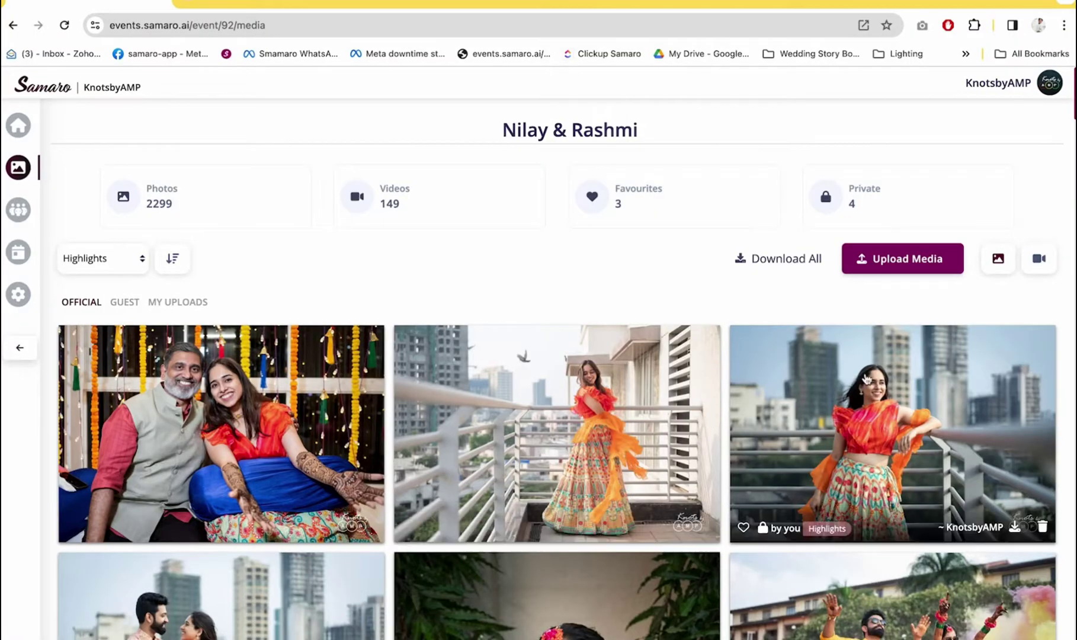
# Filter the gallery to videos and play the Nilay & Rashmi Sangeet video, raising the volume
pyautogui.click(1044, 266)
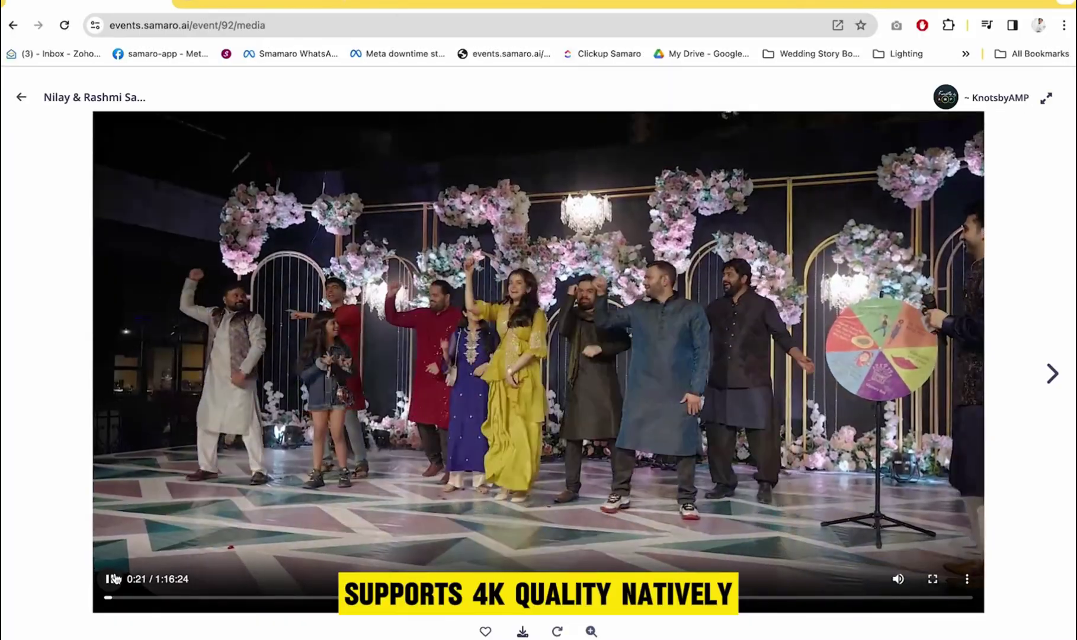
pyautogui.press('XF86AudioRaiseVolume')
pyautogui.press('XF86AudioRaiseVolume')
pyautogui.press('XF86AudioRaiseVolume')
pyautogui.press('XF86AudioRaiseVolume')
pyautogui.press('XF86AudioRaiseVolume')
pyautogui.press('XF86AudioRaiseVolume')
pyautogui.press('XF86AudioRaiseVolume')
pyautogui.press('XF86AudioRaiseVolume')
pyautogui.press('XF86AudioRaiseVolume')
pyautogui.press('XF86AudioRaiseVolume')
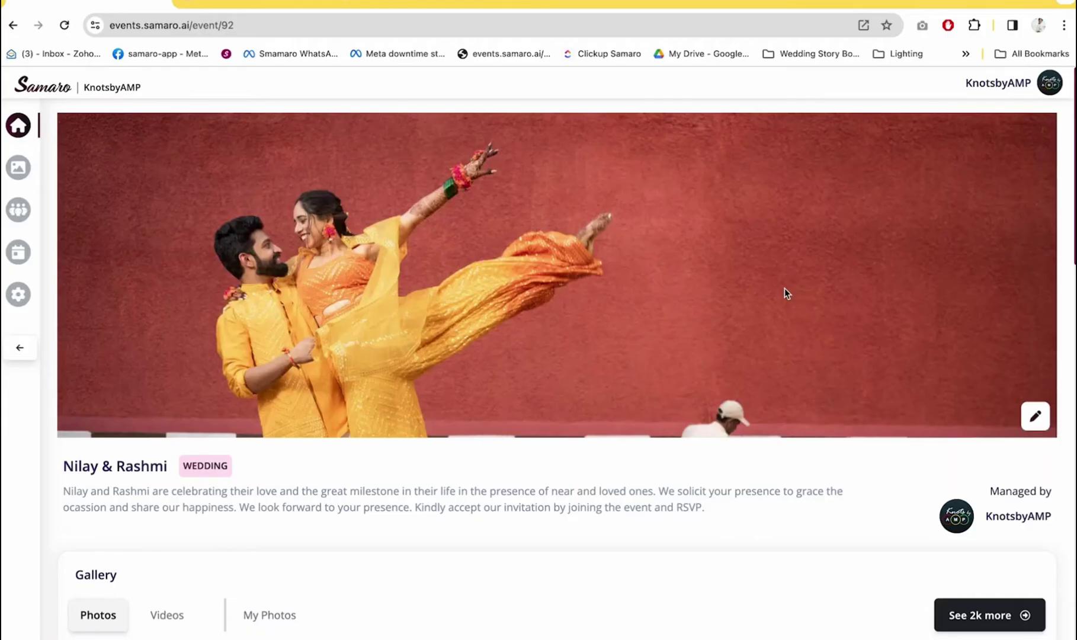
# Visit the event's Media, Guests and Sub Events pages, then open Settings
pyautogui.scroll(-7, 785, 288)
pyautogui.scroll(4, 785, 288)
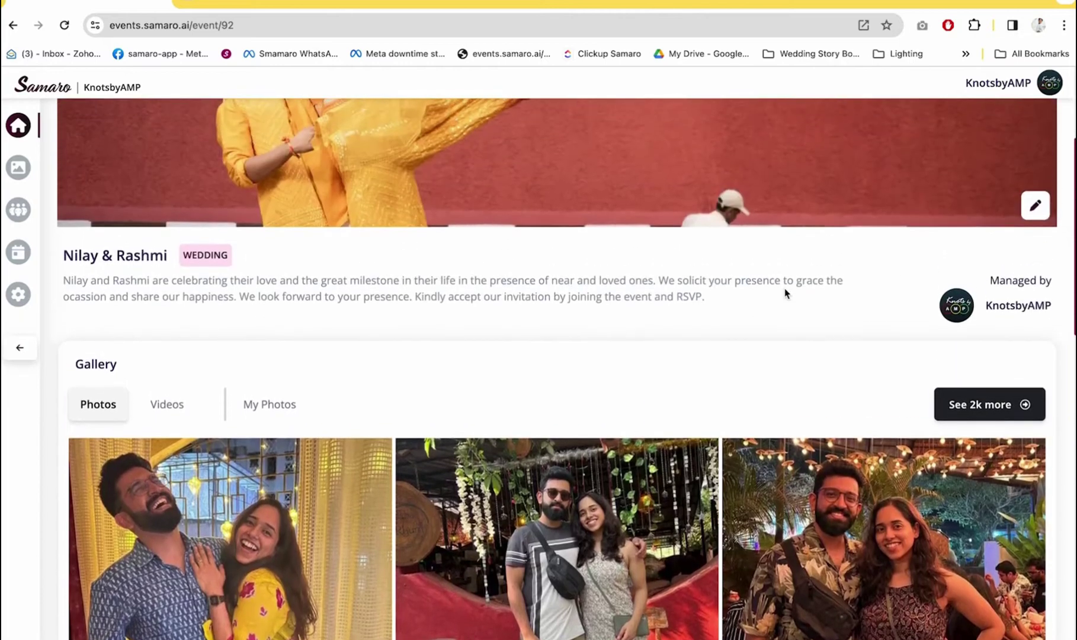
pyautogui.moveTo(19, 184)
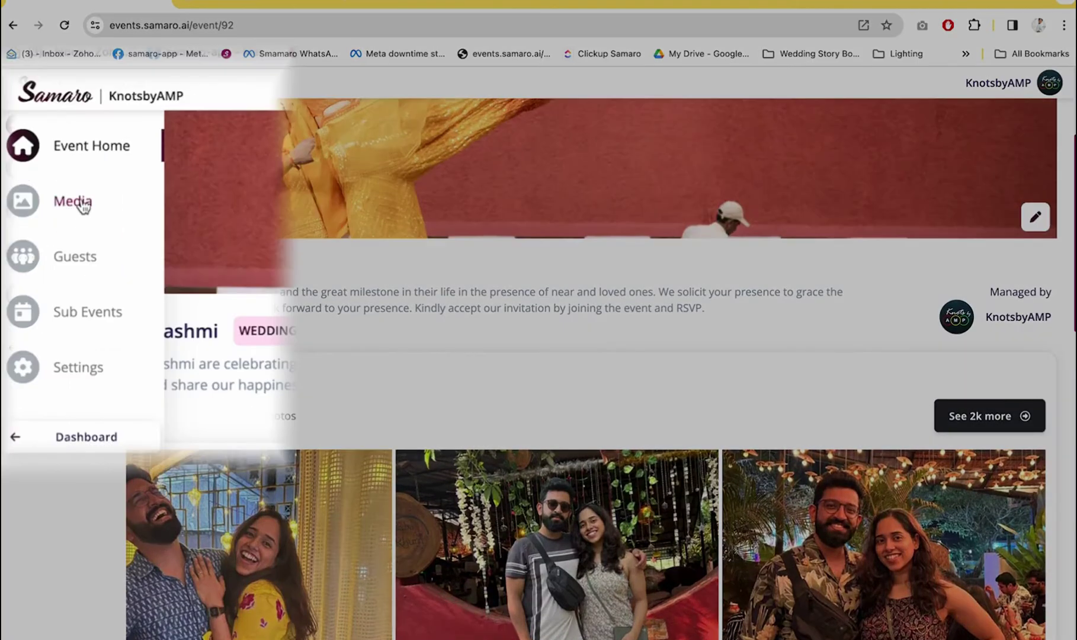
pyautogui.click(59, 169)
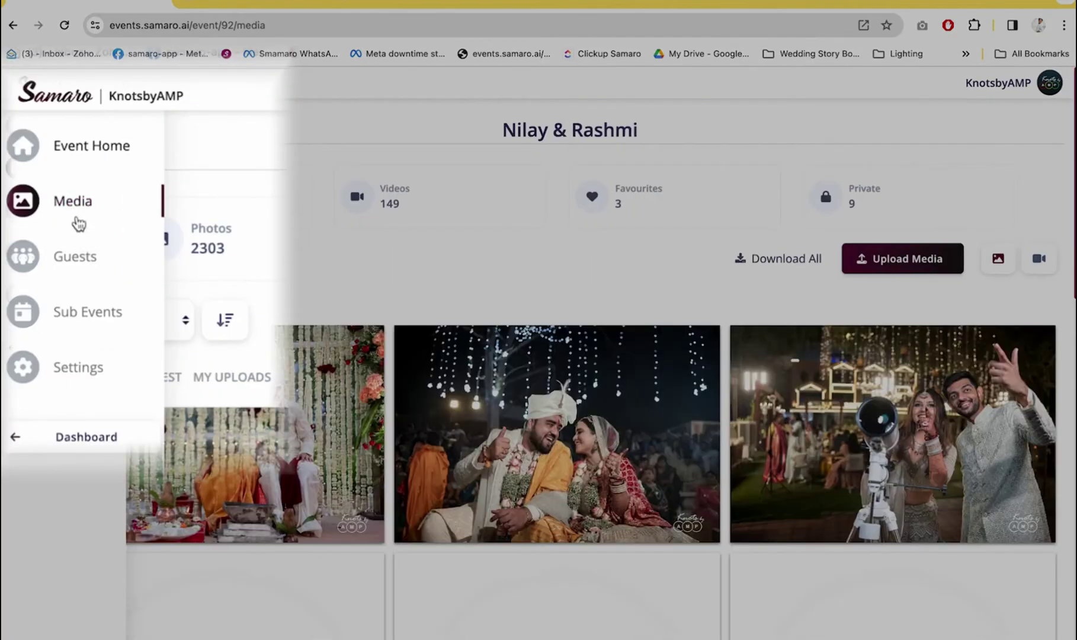
pyautogui.click(77, 256)
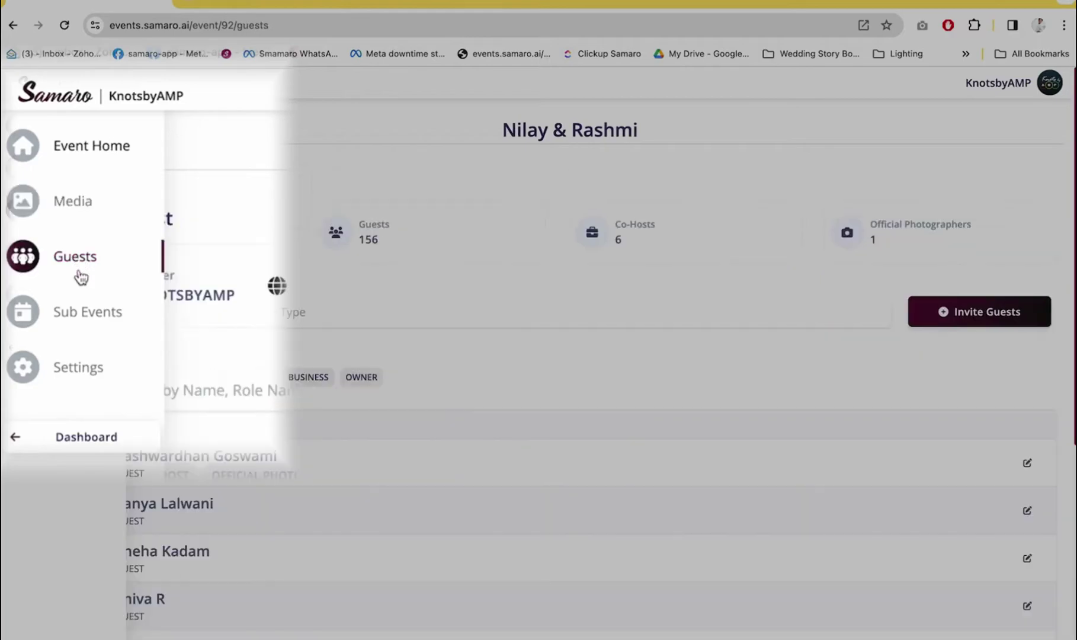
pyautogui.click(71, 312)
pyautogui.click(64, 367)
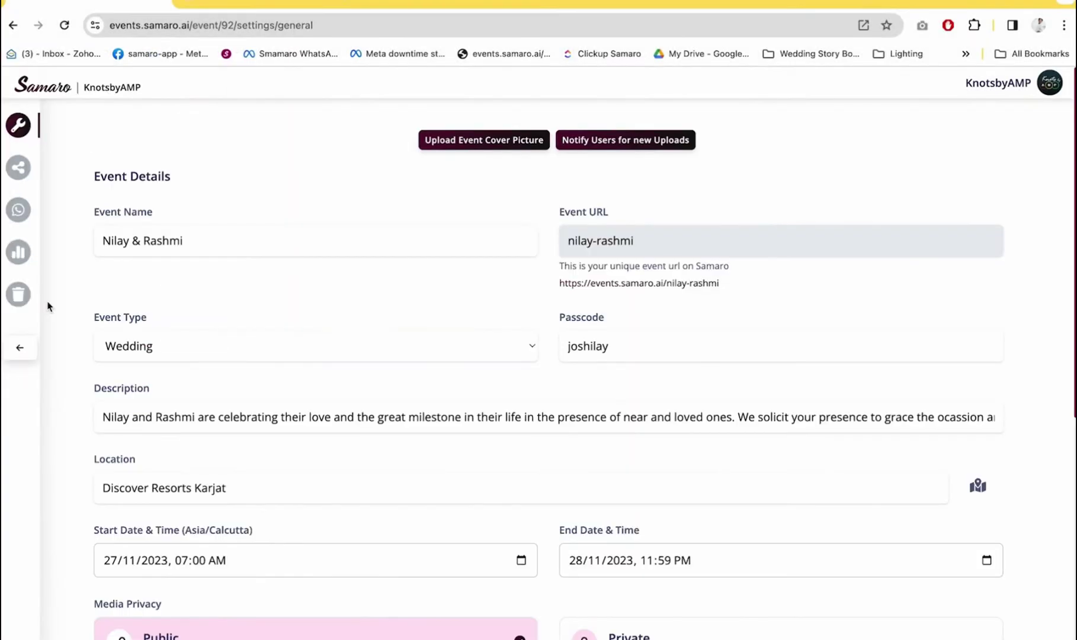
# Go through the Sharing, WhatsApp, Analytics and Trash settings pages
pyautogui.moveTo(44, 377)
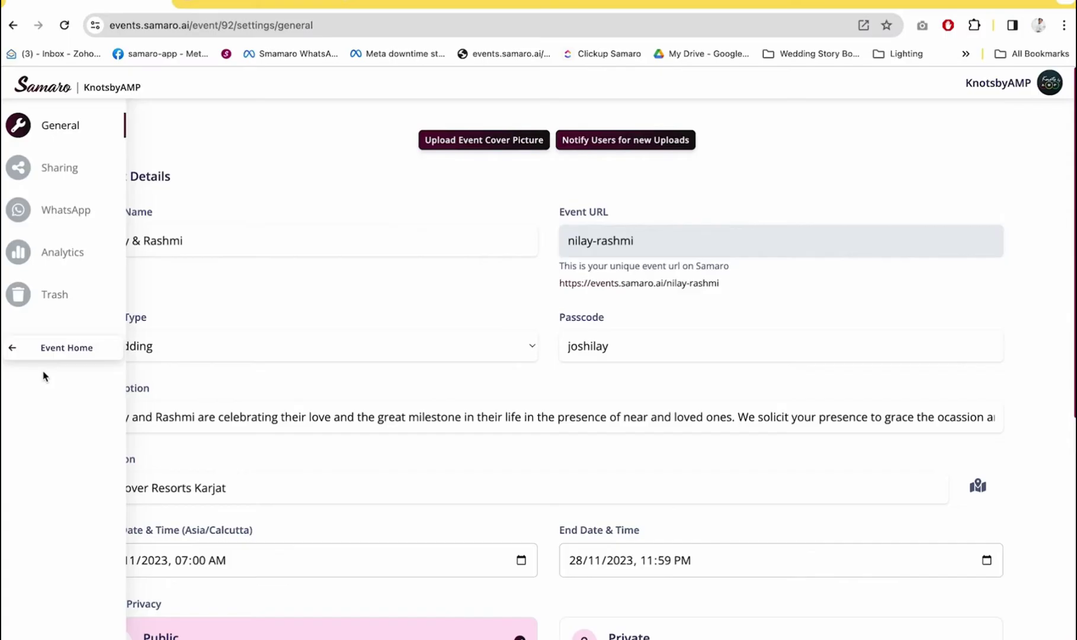
pyautogui.click(67, 172)
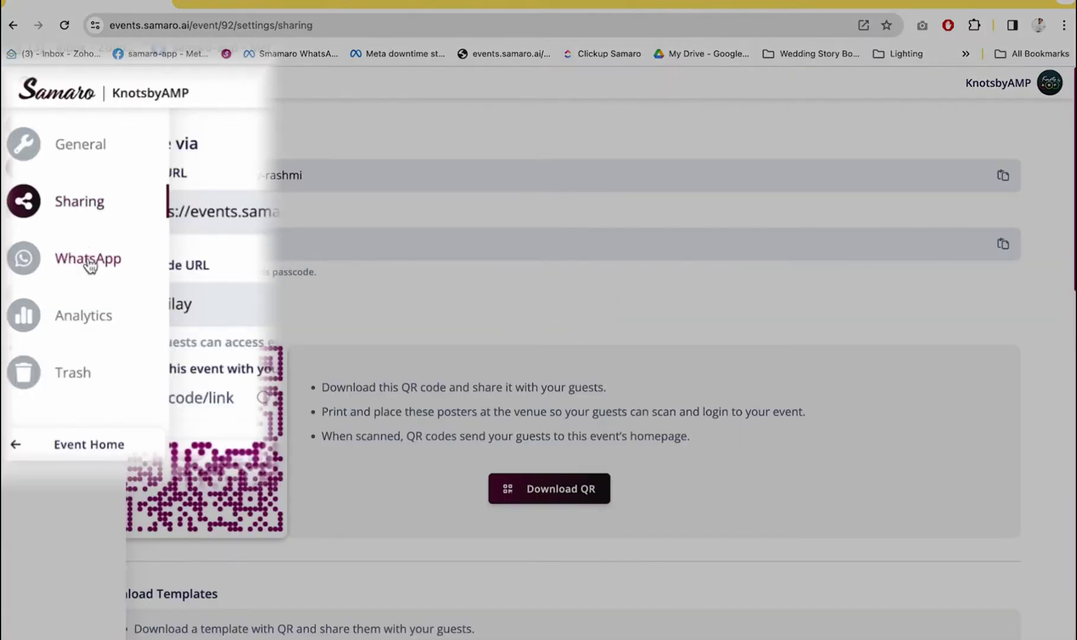
pyautogui.click(65, 215)
pyautogui.click(87, 320)
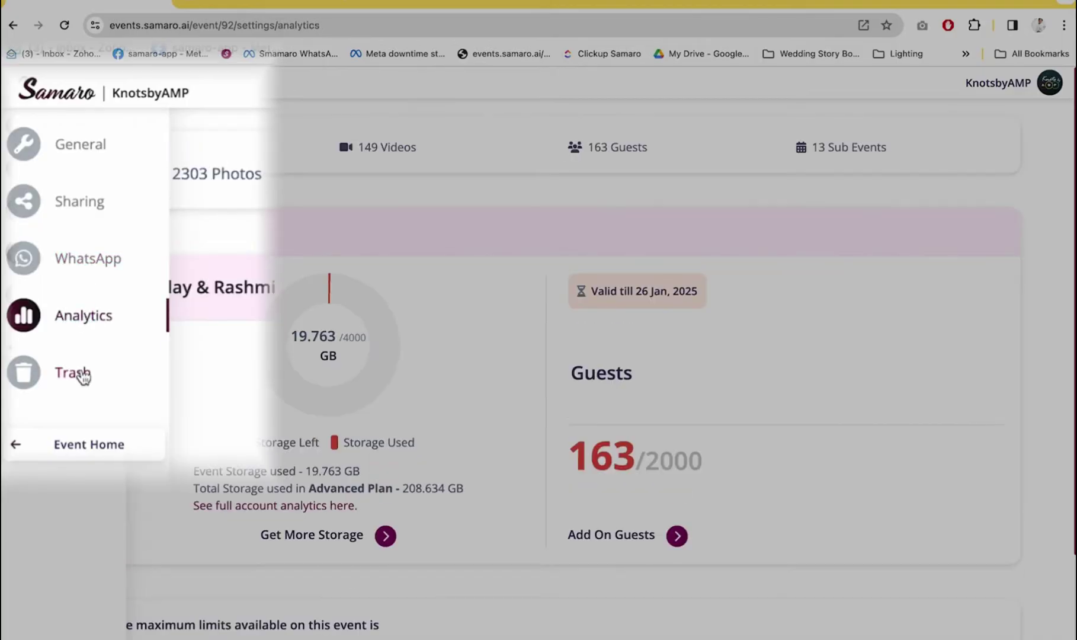
pyautogui.click(82, 375)
# Return to Event Home, revisit Media, Guests and Sub Events, and open General settings
pyautogui.click(60, 445)
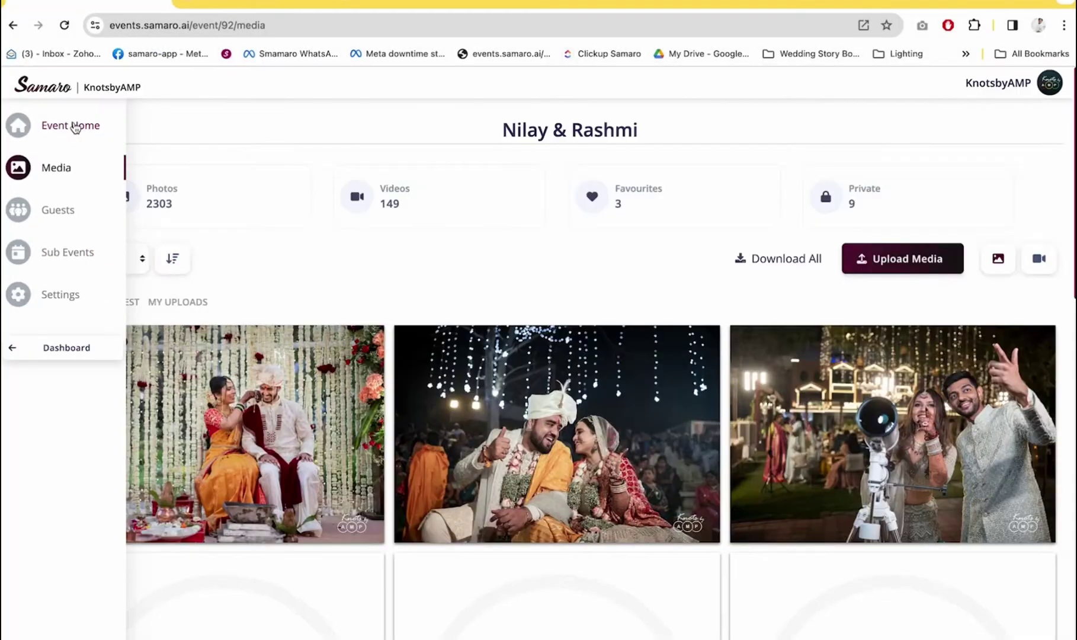
pyautogui.click(86, 127)
pyautogui.click(56, 167)
pyautogui.click(58, 210)
pyautogui.click(61, 249)
pyautogui.click(61, 295)
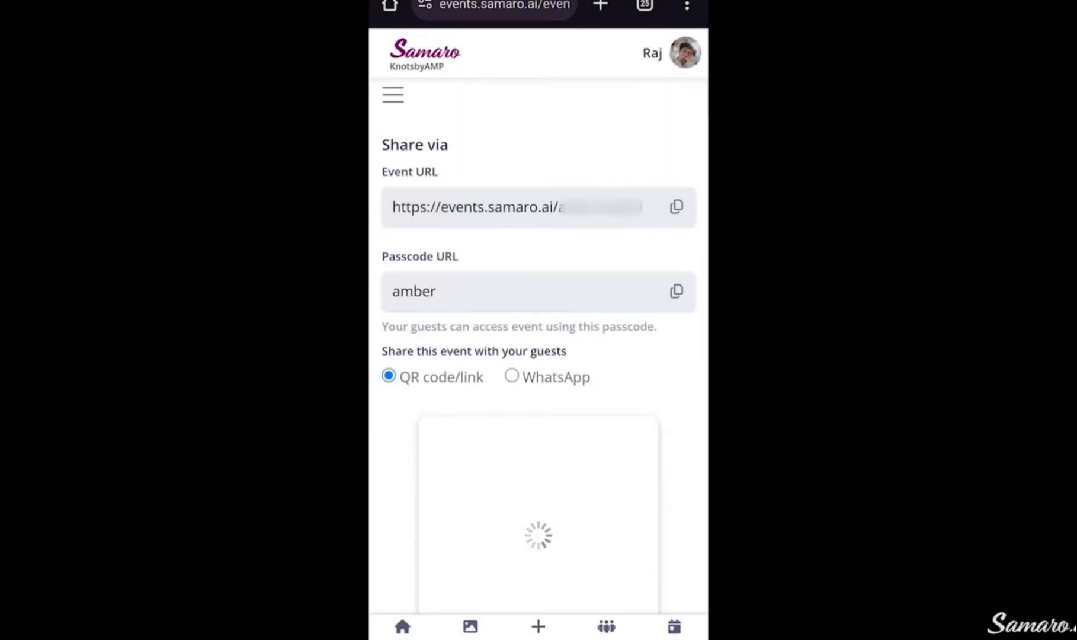
pyautogui.scroll(-5, 538, 338)
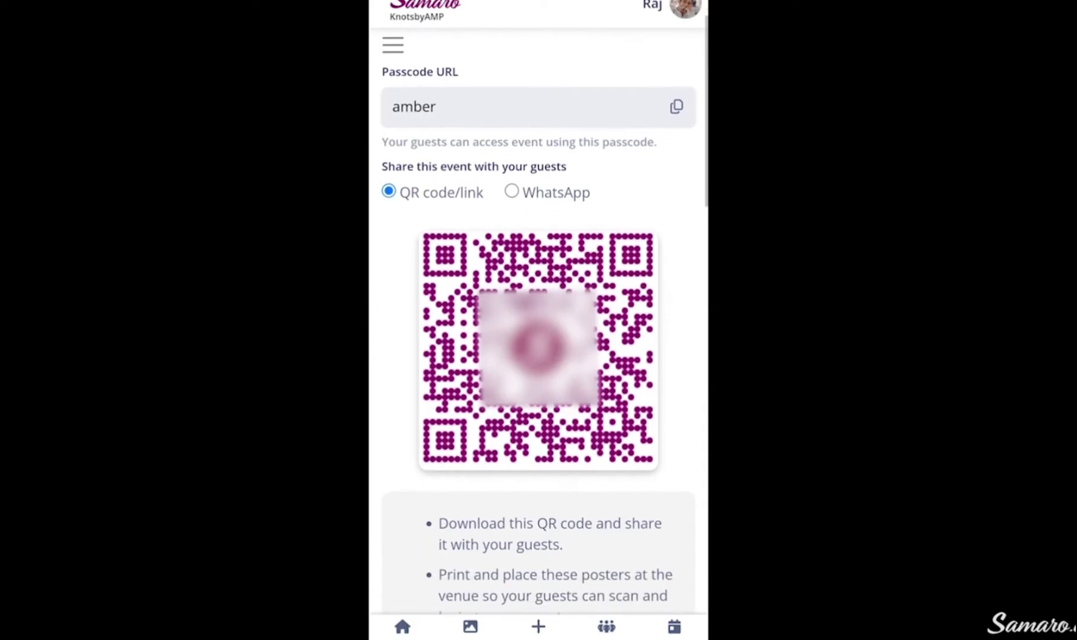
pyautogui.scroll(-8, 538, 338)
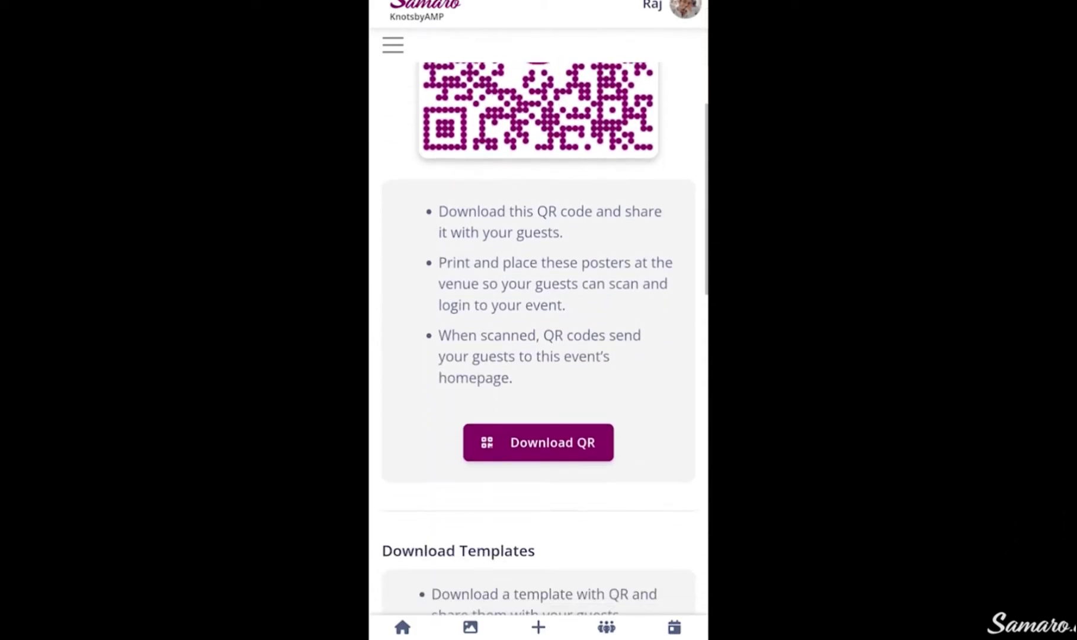
pyautogui.scroll(-4, 538, 338)
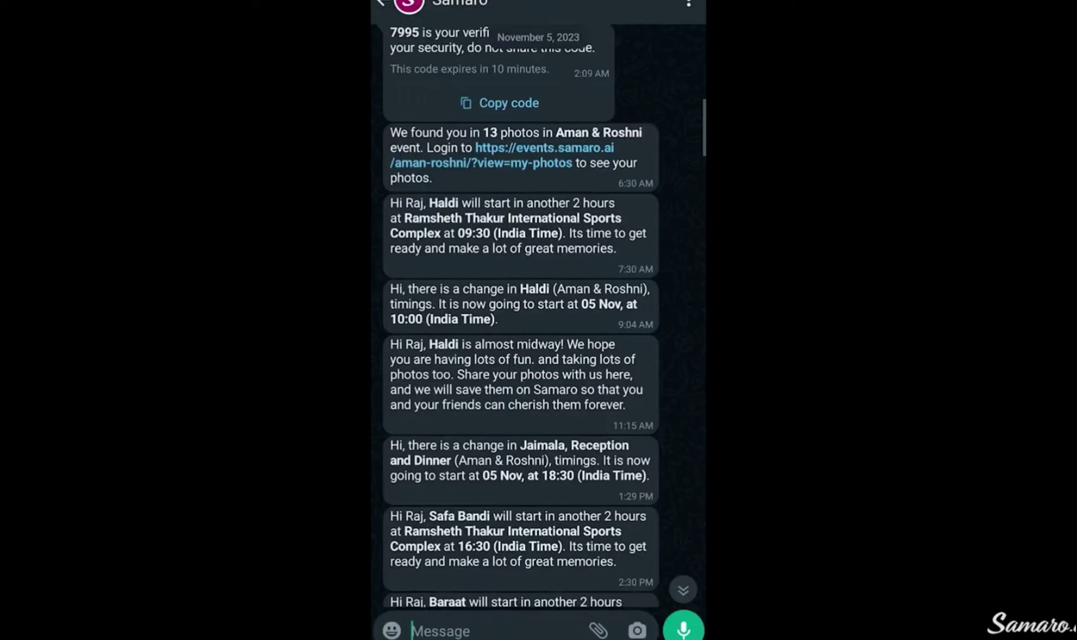
pyautogui.scroll(-3, 519, 314)
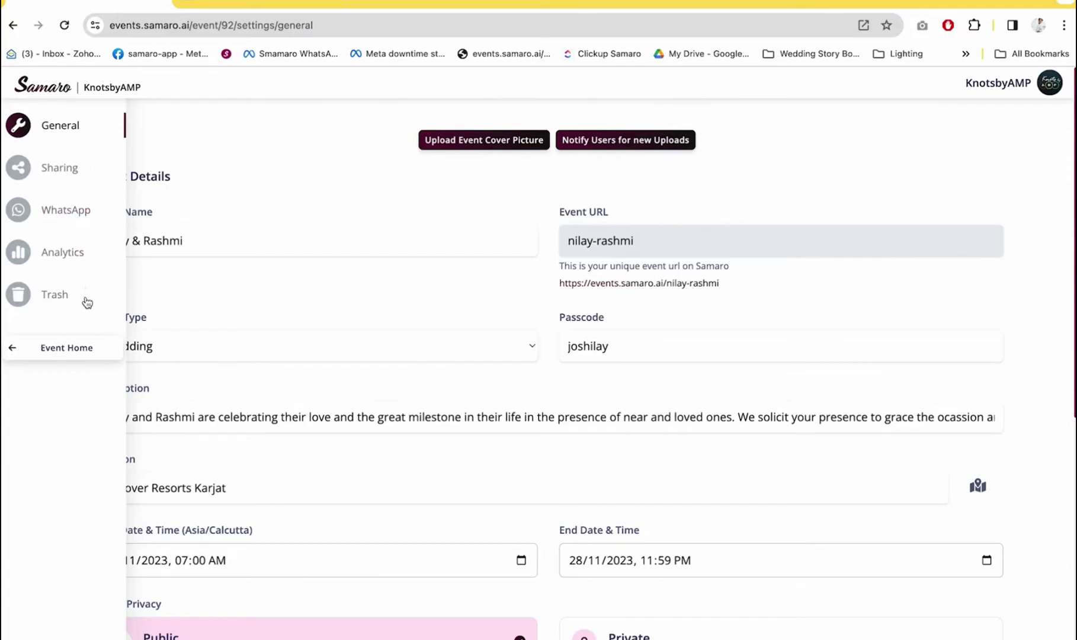
# Return to the event home and open My Account's plan insights
pyautogui.click(43, 352)
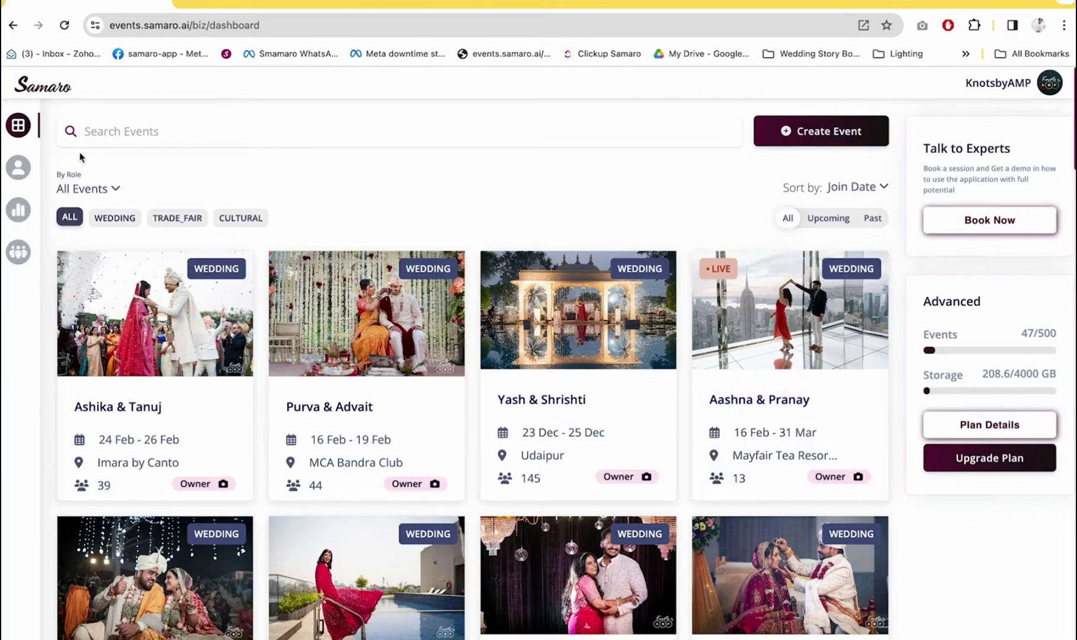
pyautogui.moveTo(38, 145)
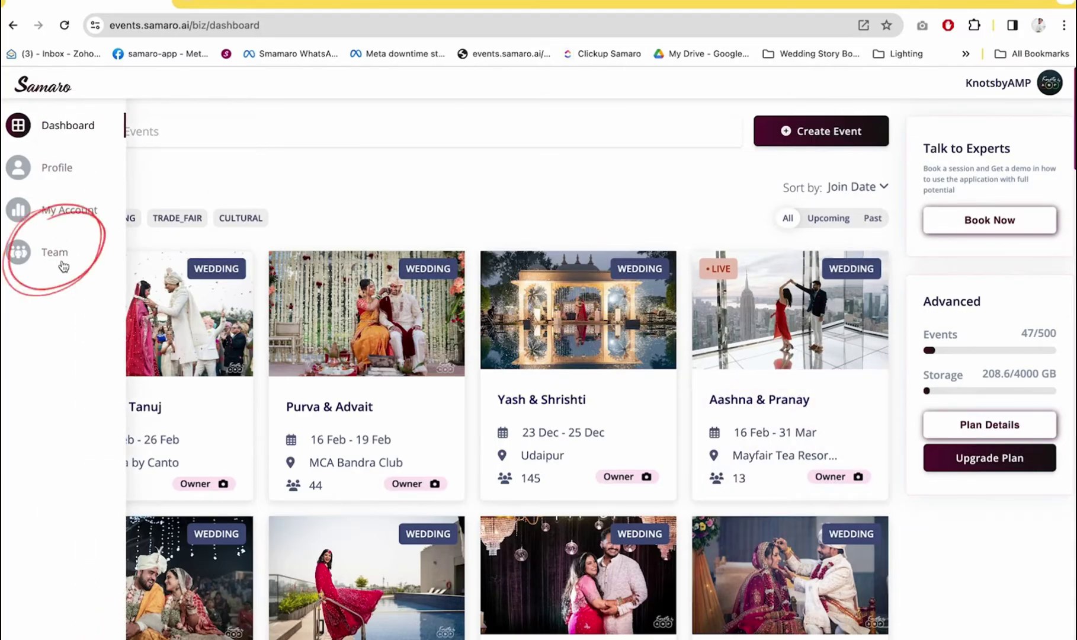
pyautogui.click(62, 210)
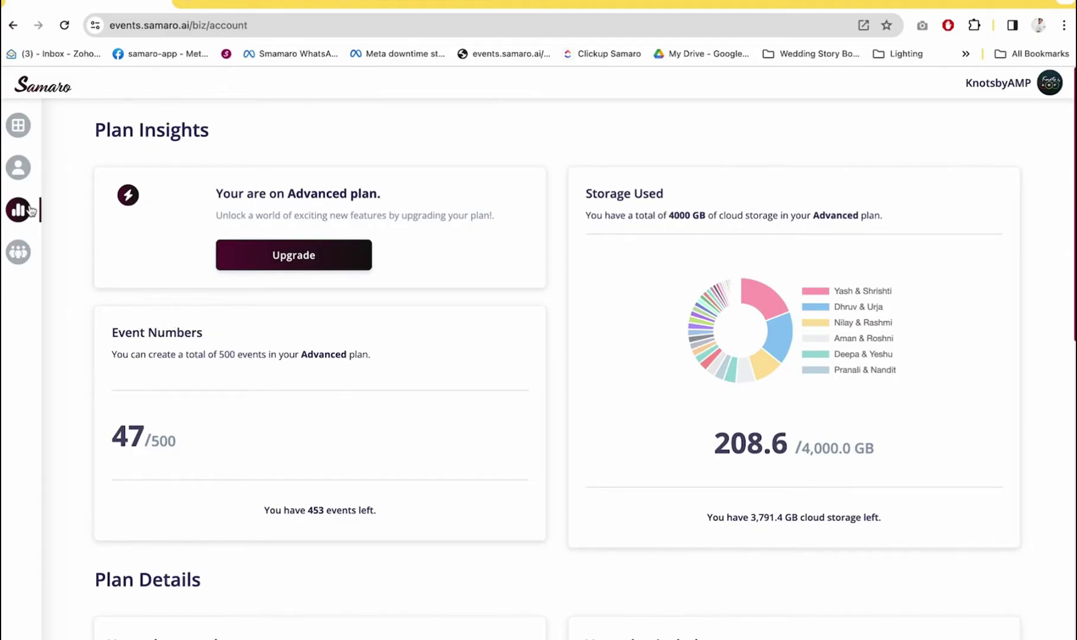
# Browse the team members list and start entering a new invitee's e-mail address
pyautogui.click(19, 251)
pyautogui.scroll(-2, 402, 446)
pyautogui.scroll(-6, 402, 446)
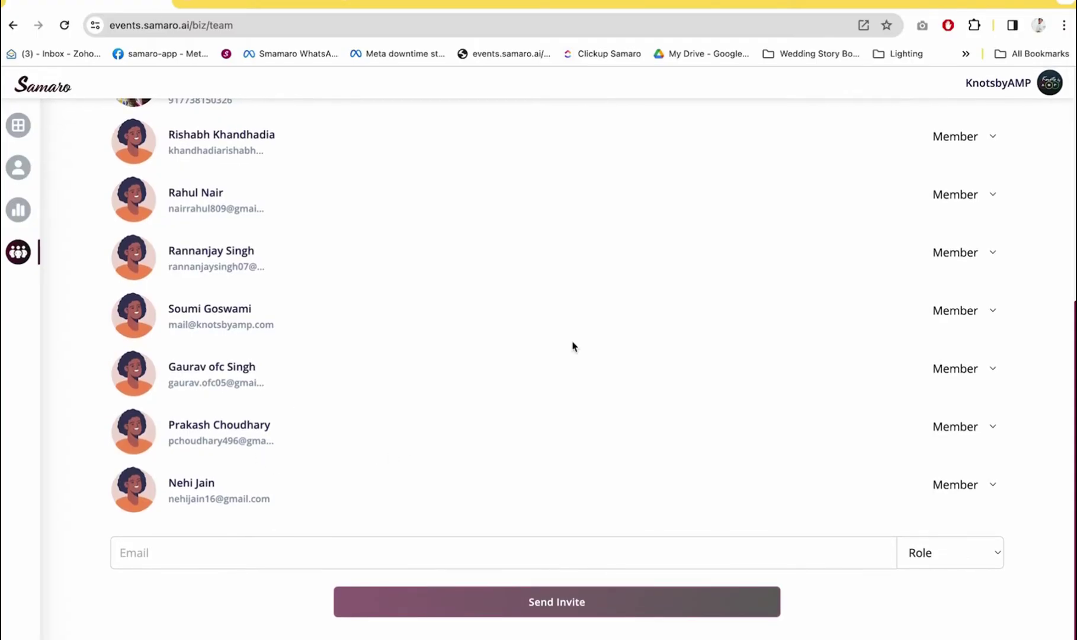
pyautogui.scroll(6, 573, 346)
pyautogui.scroll(-6, 572, 347)
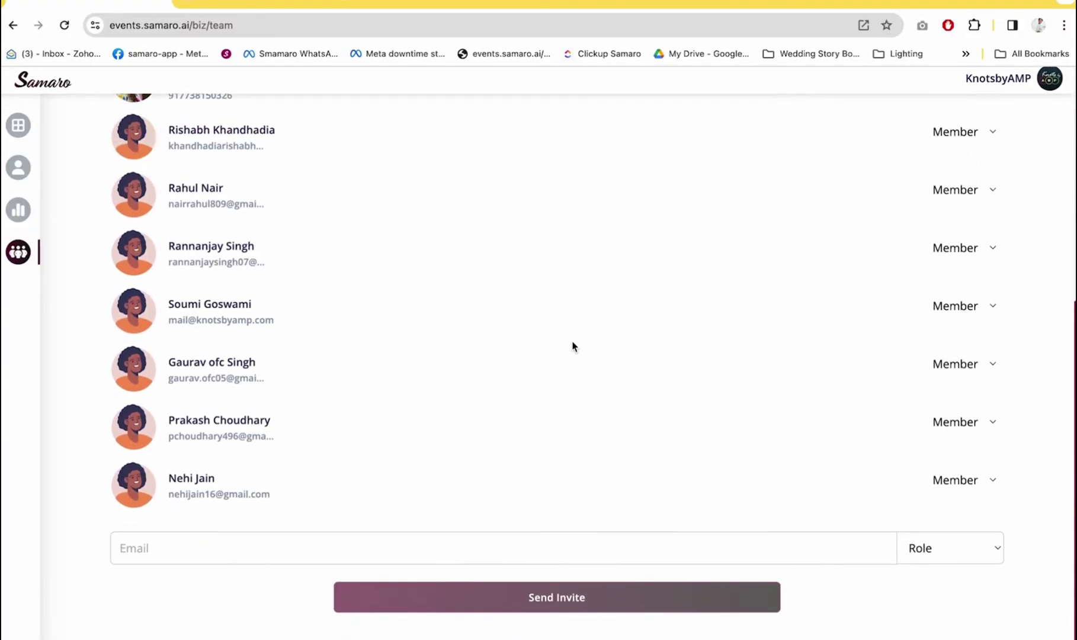
pyautogui.click(319, 551)
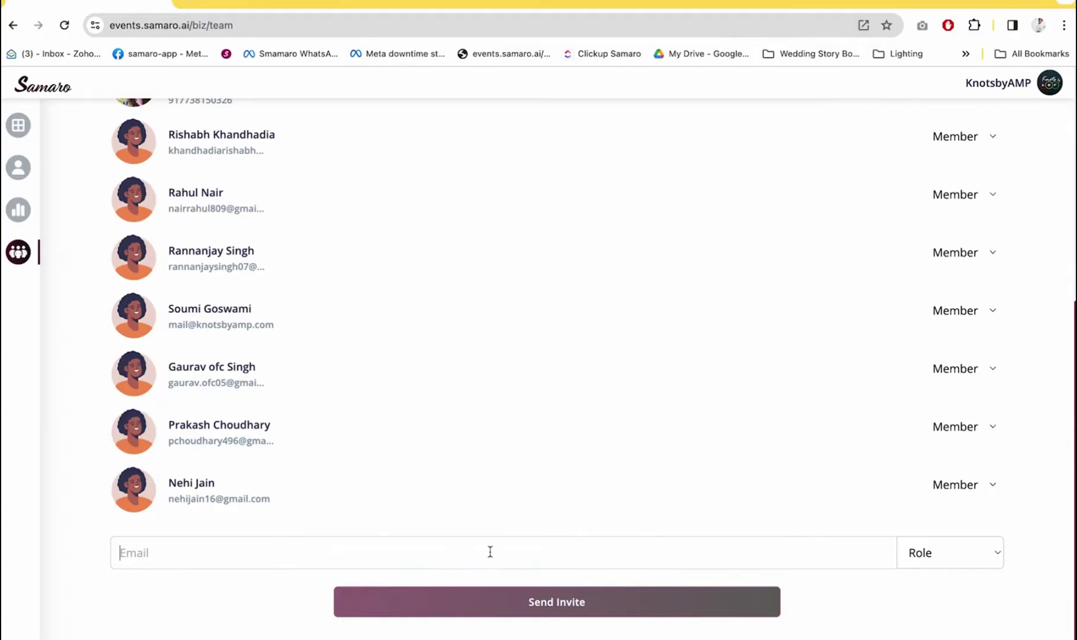
# Reopen Plan Insights: Advanced plan, 47 of 500 events, 208.6 of 4,000 GB storage
pyautogui.click(19, 125)
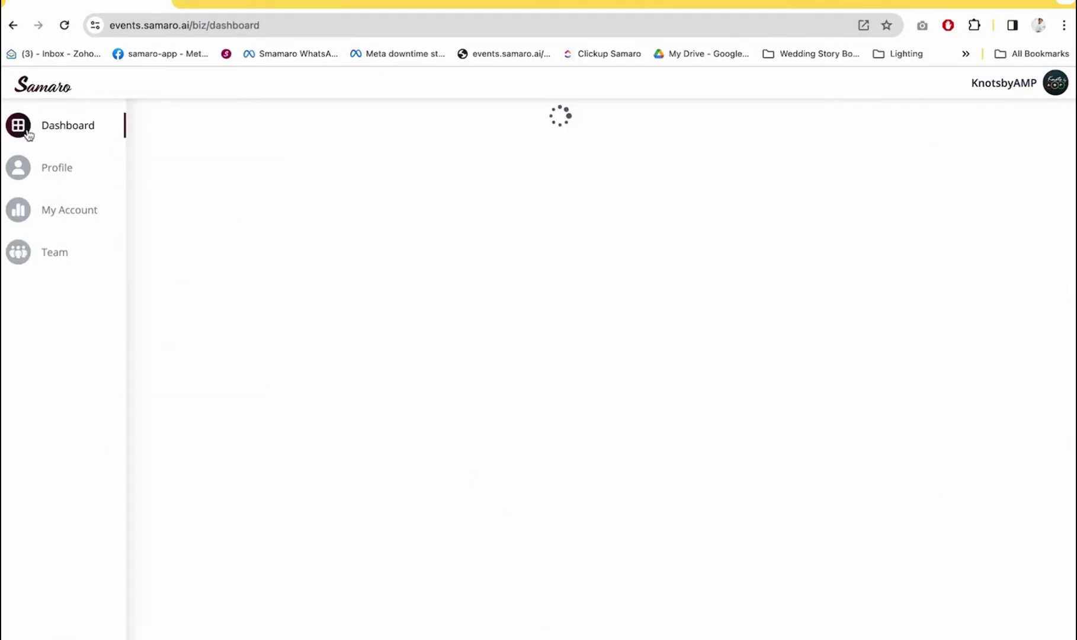
pyautogui.click(19, 213)
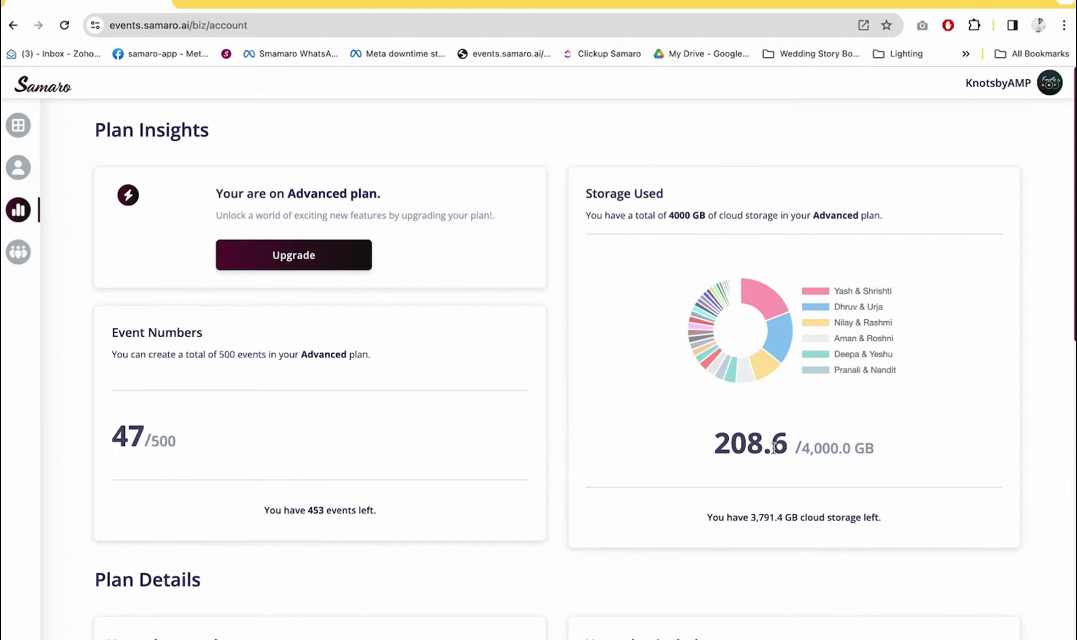
pyautogui.scroll(-8, 774, 449)
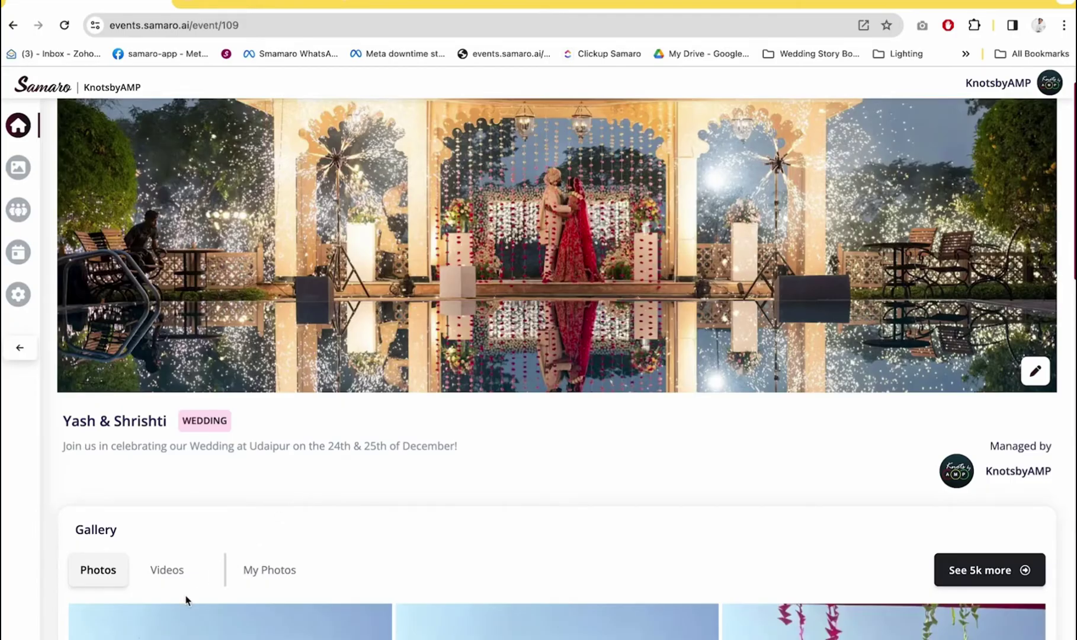
# Browse the Yash & Shrishti wedding's full media gallery, then switch to the Personal Account
pyautogui.scroll(-3, 187, 600)
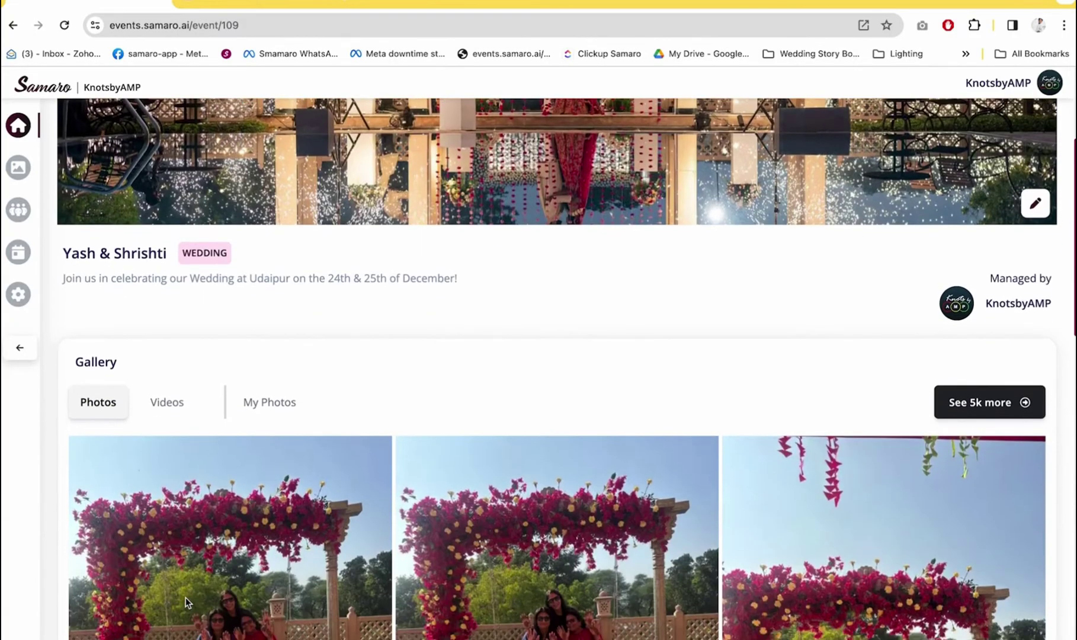
pyautogui.click(186, 598)
pyautogui.scroll(-3, 231, 558)
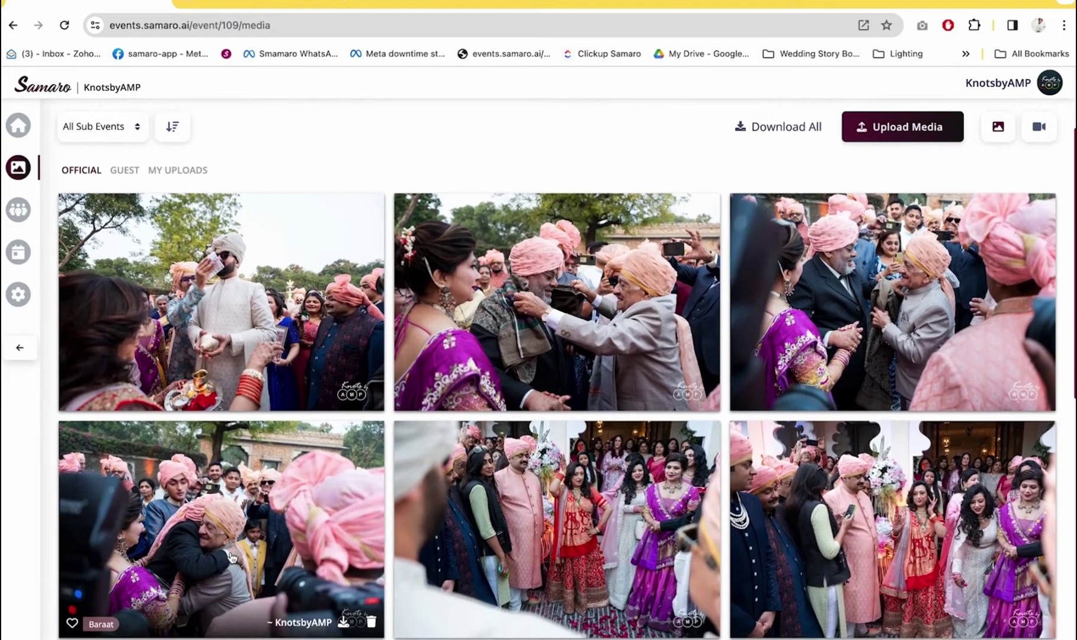
pyautogui.scroll(-3, 232, 558)
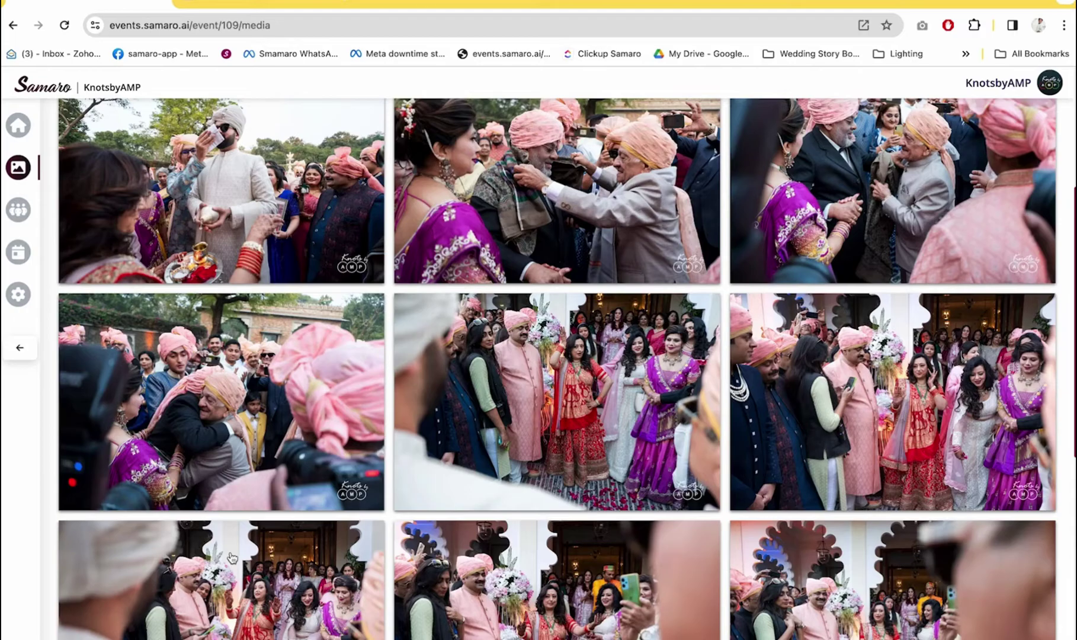
pyautogui.scroll(-10, 232, 557)
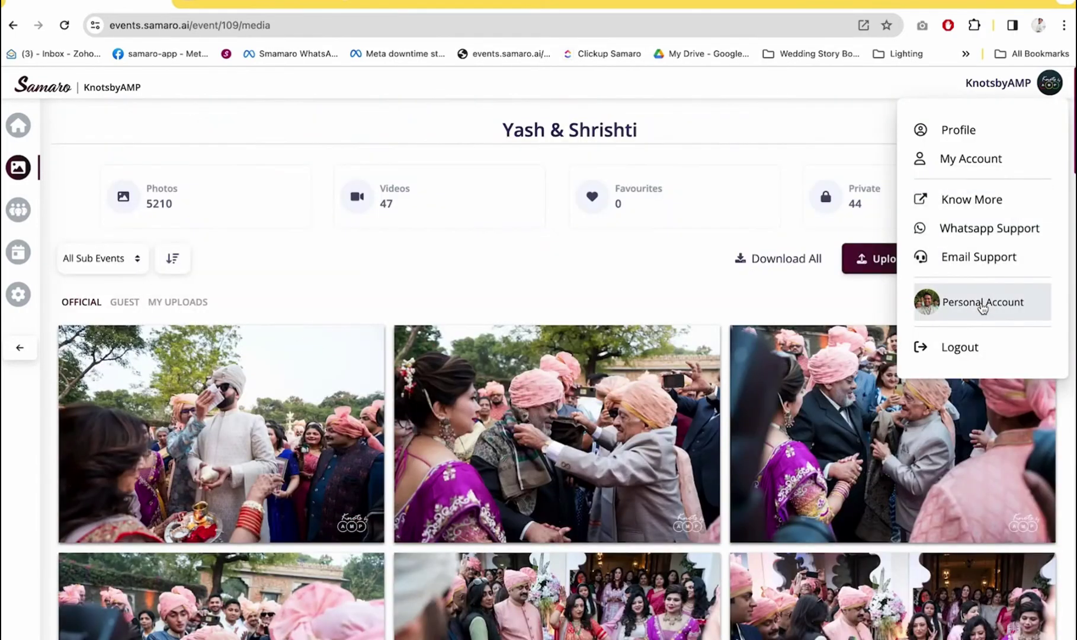
pyautogui.click(976, 305)
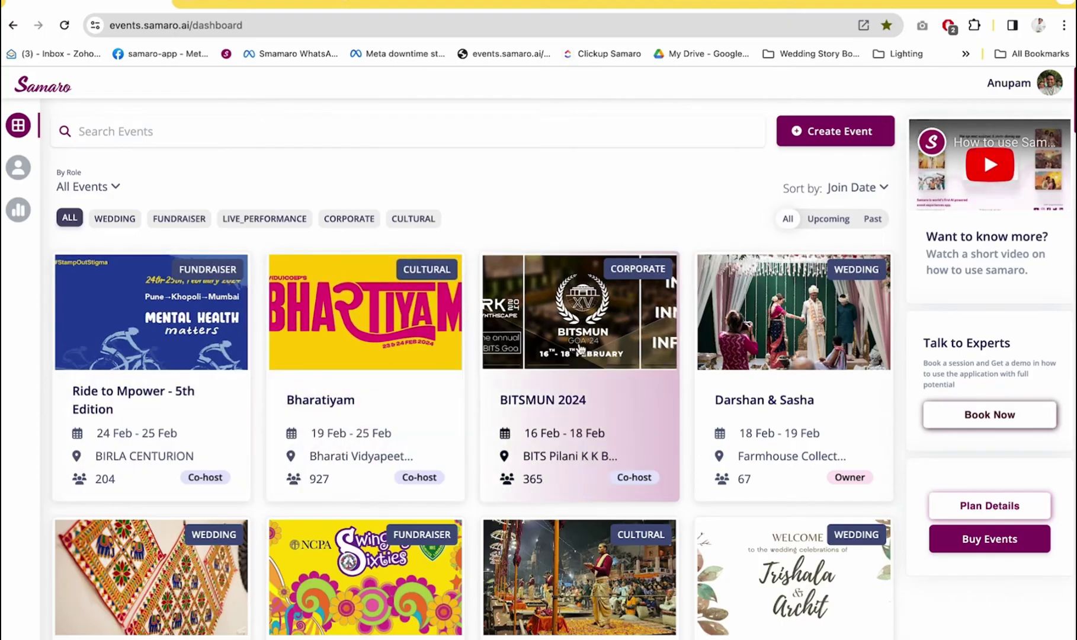
# Open the Darshan & Sasha event and show its My Photos face-matched pictures
pyautogui.click(802, 410)
pyautogui.scroll(-3, 234, 597)
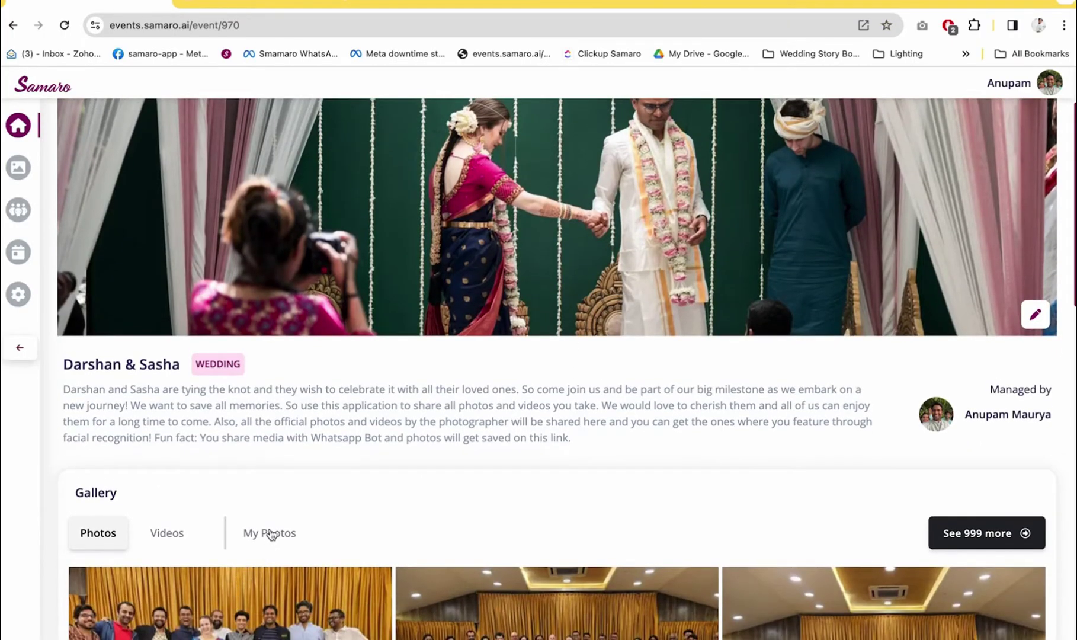
pyautogui.scroll(-3, 270, 535)
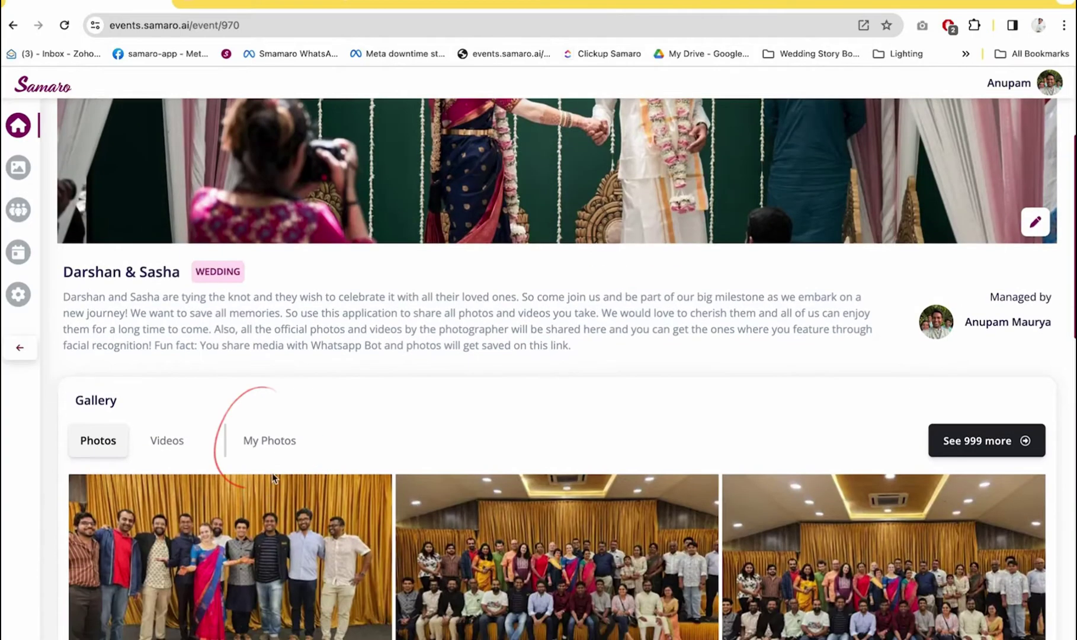
pyautogui.click(271, 444)
pyautogui.scroll(-3, 270, 449)
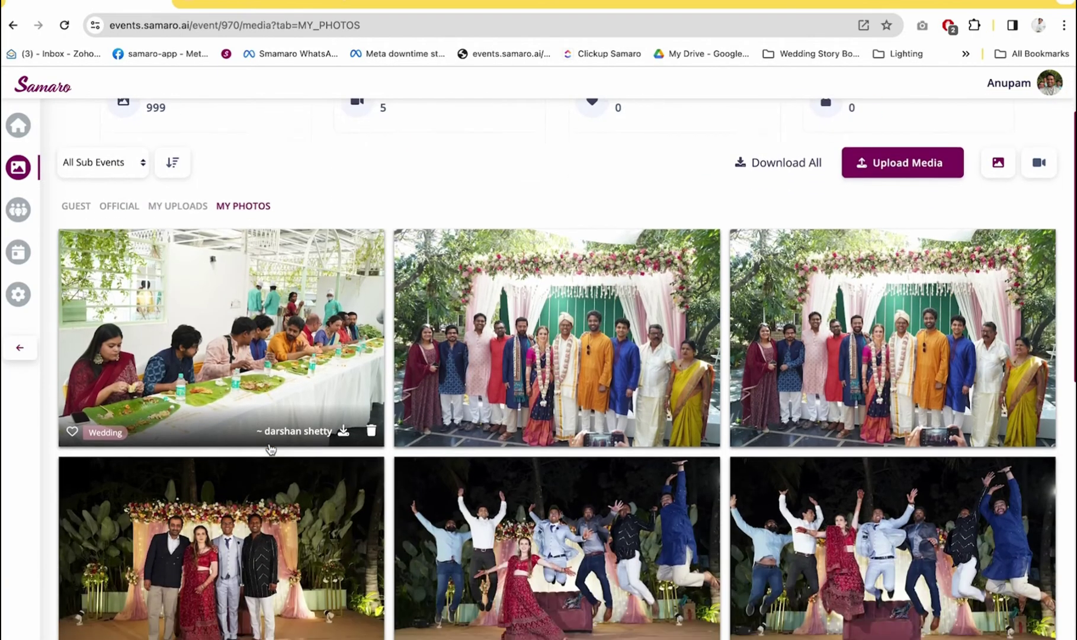
pyautogui.scroll(-8, 269, 449)
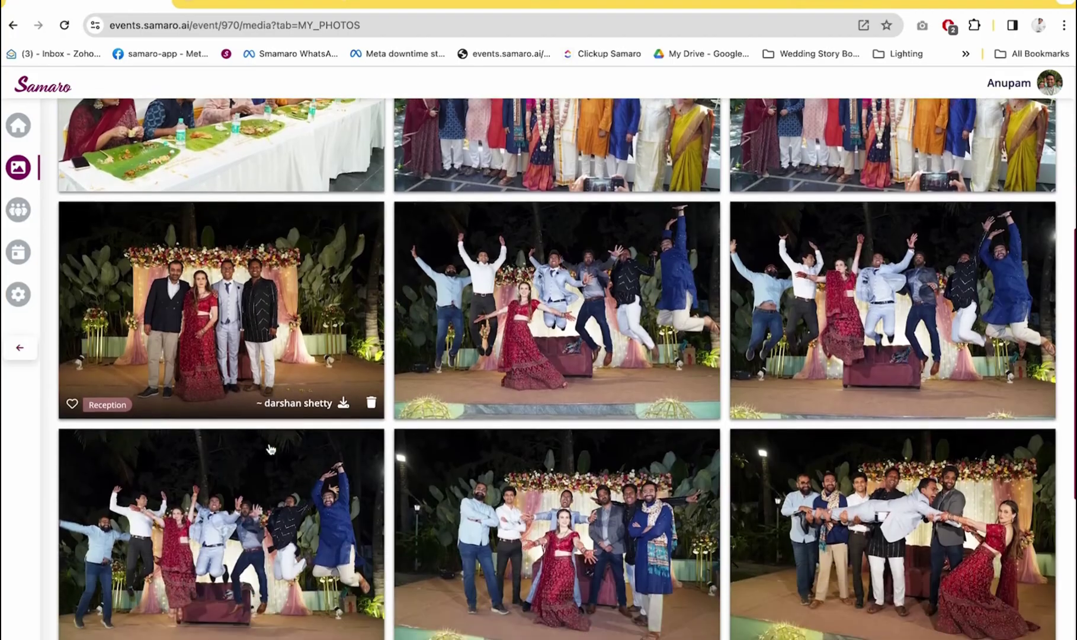
pyautogui.scroll(10, 270, 449)
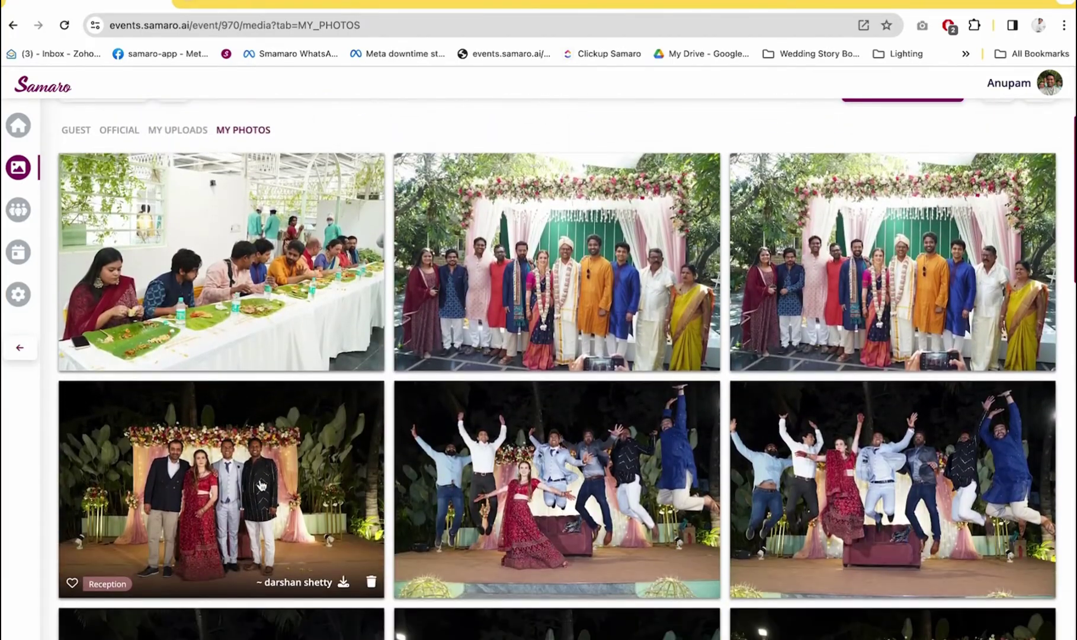
# View the reception group photo full size and step through the following photos
pyautogui.click(260, 485)
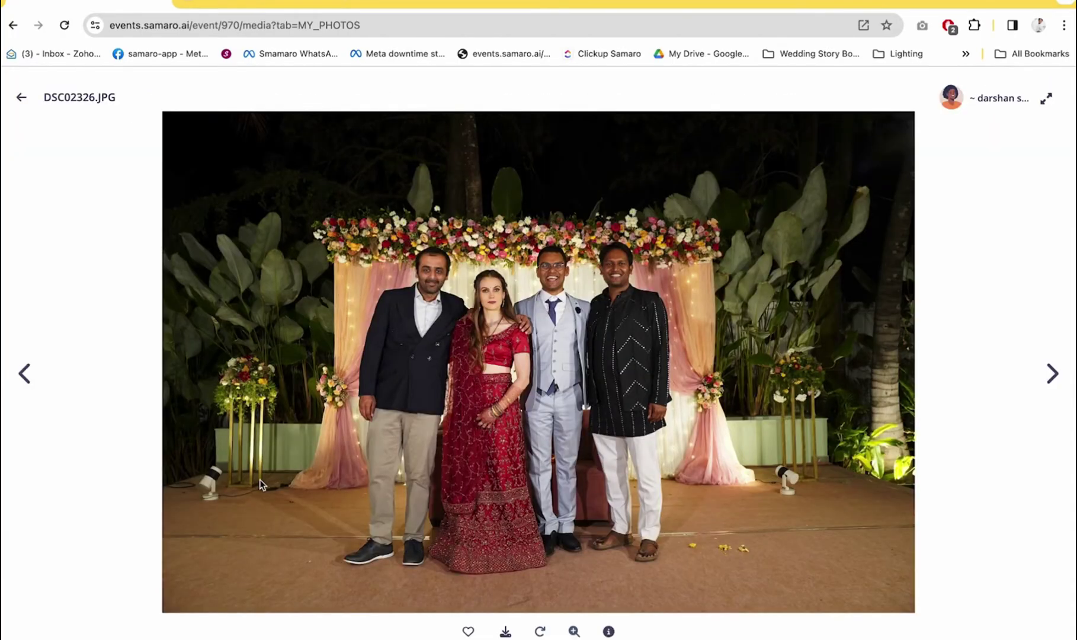
pyautogui.press('Right')
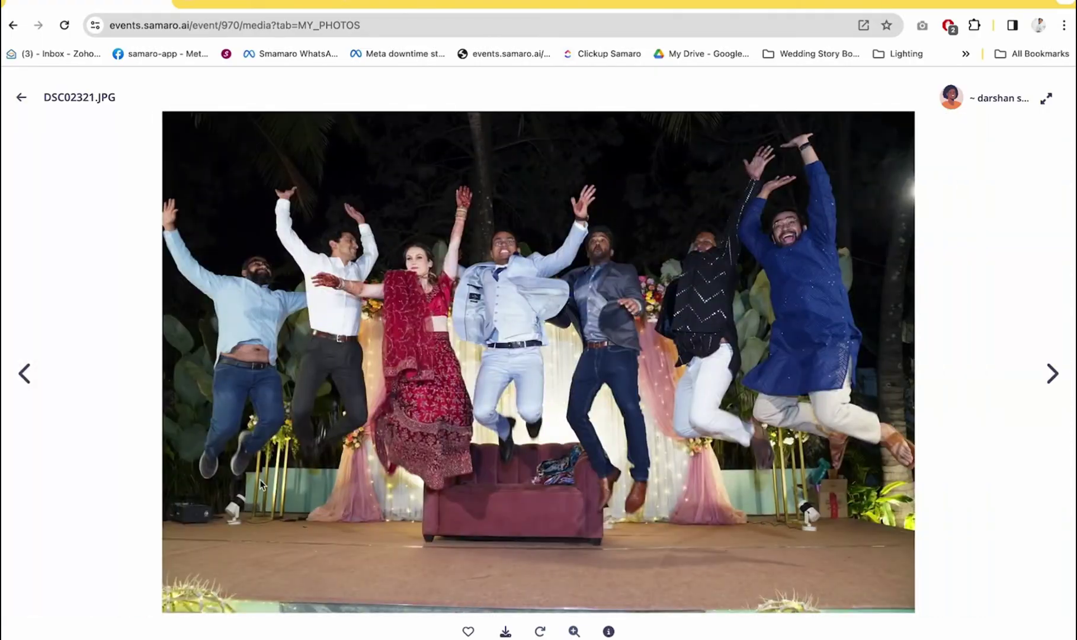
pyautogui.press('Right')
pyautogui.press('Right')
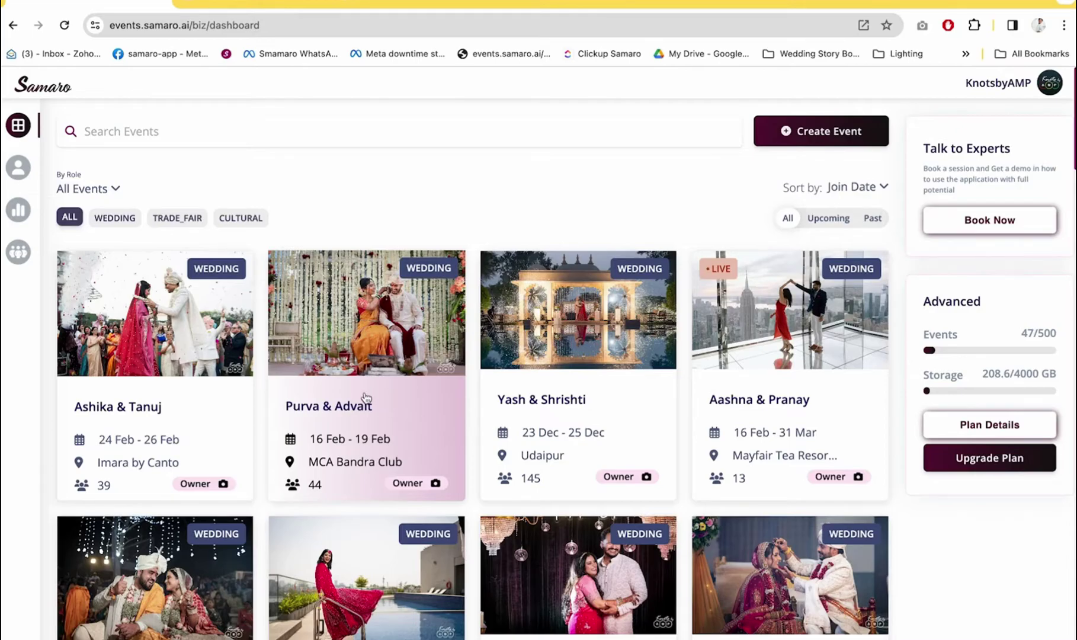
pyautogui.click(147, 440)
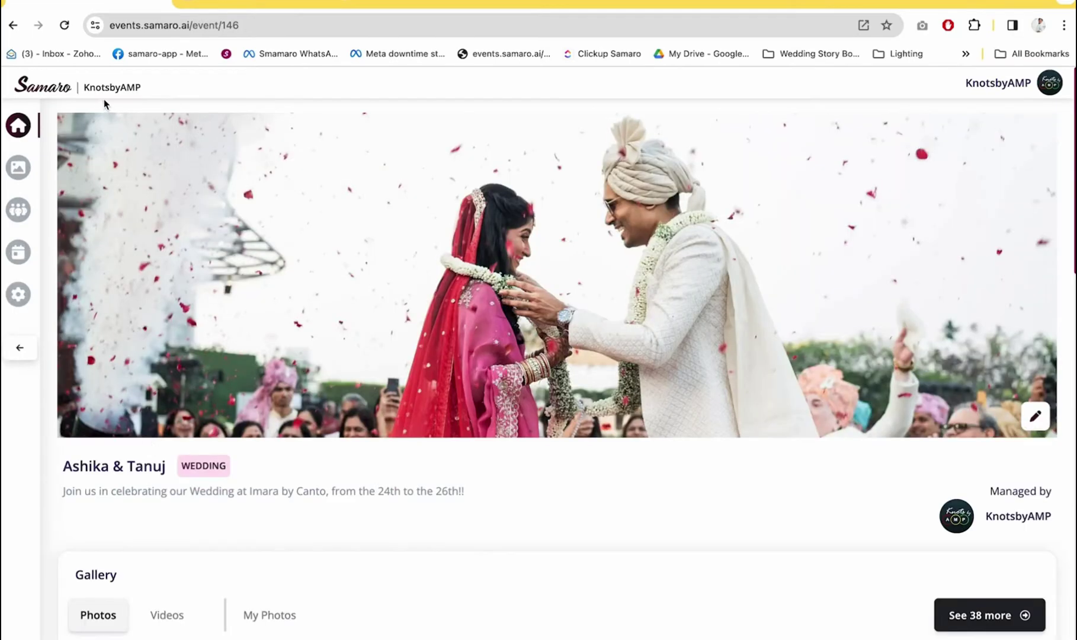
pyautogui.click(50, 86)
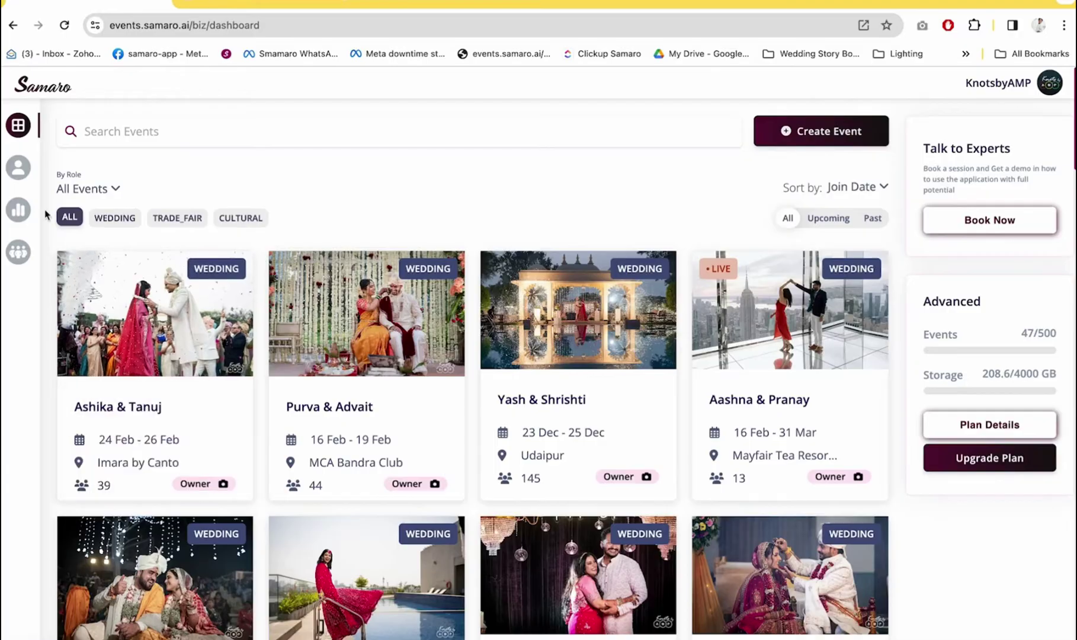
pyautogui.moveTo(33, 209)
pyautogui.click(49, 255)
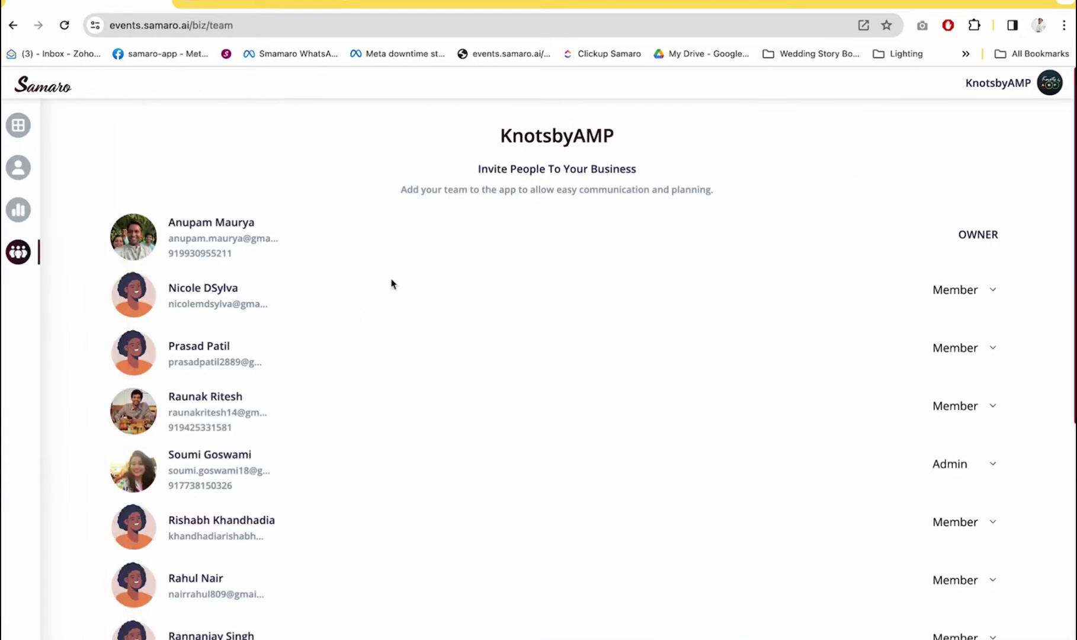
pyautogui.click(35, 126)
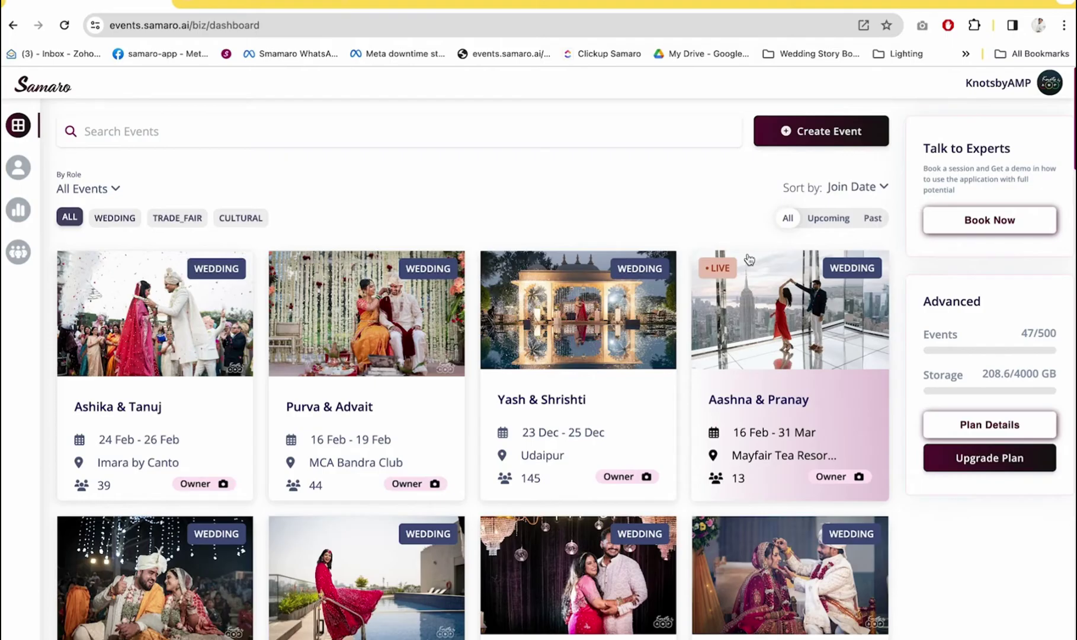